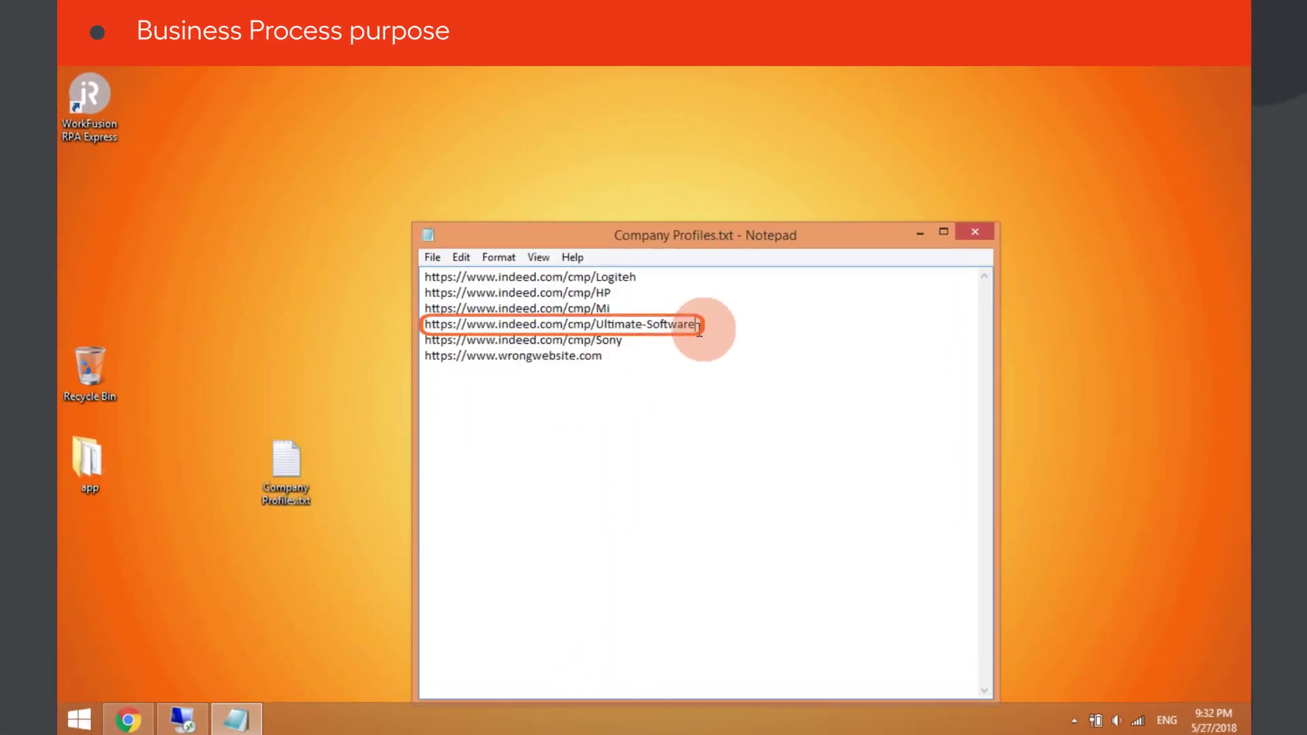
Step: Select the Ultimate-Software URL in Company Profiles.txt and show its Indeed page in Chrome
{"action": "left_click_drag", "start_coordinate": [697, 324], "coordinate": [388, 323]}
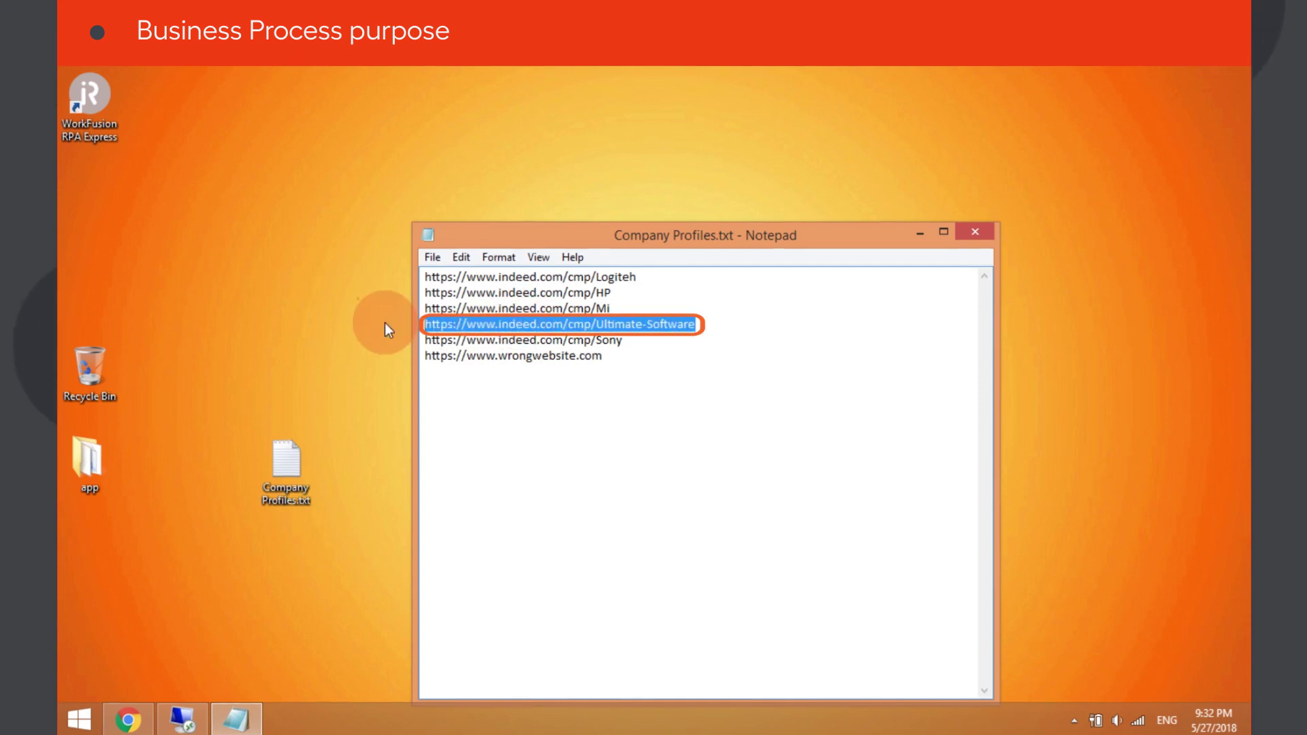
{"action": "left_click", "coordinate": [129, 722]}
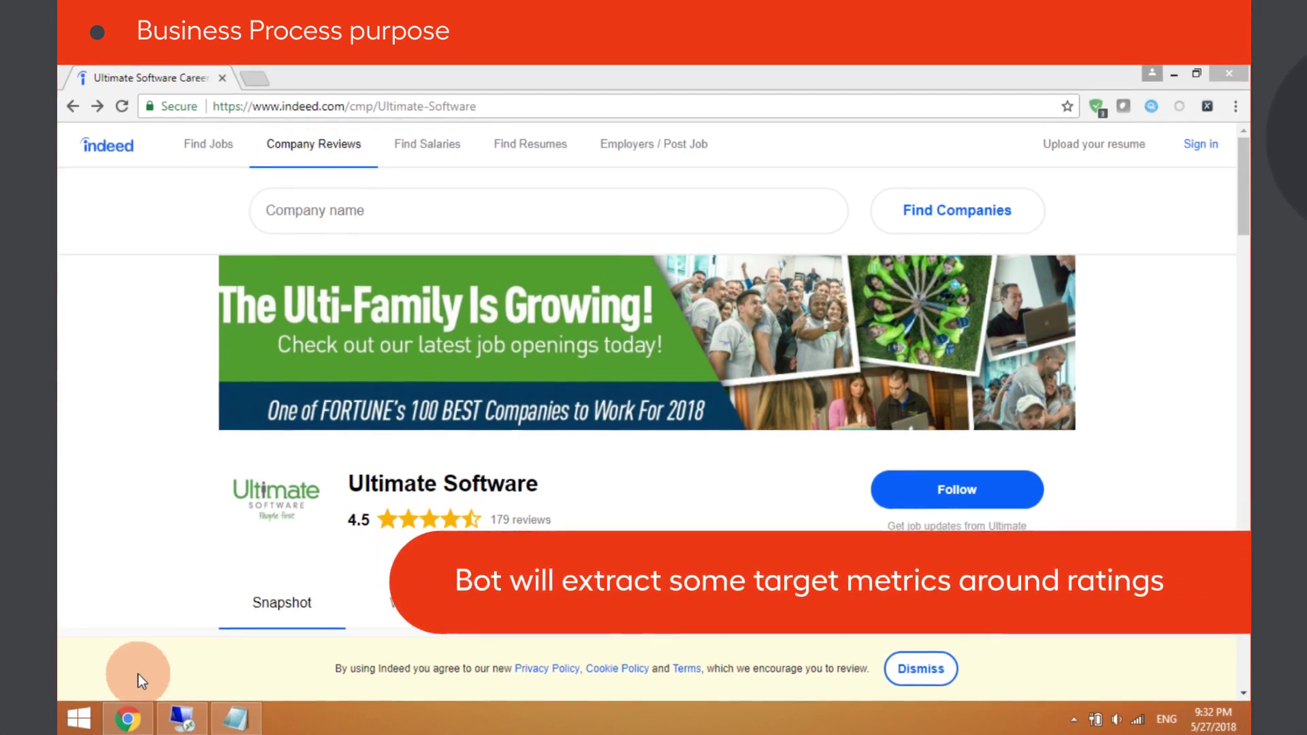
Step: Scroll through the Ultimate-Software company ratings on the Indeed page
{"action": "left_click", "coordinate": [343, 519]}
{"action": "scroll", "coordinate": [340, 520], "scroll_direction": "down", "scroll_amount": 5}
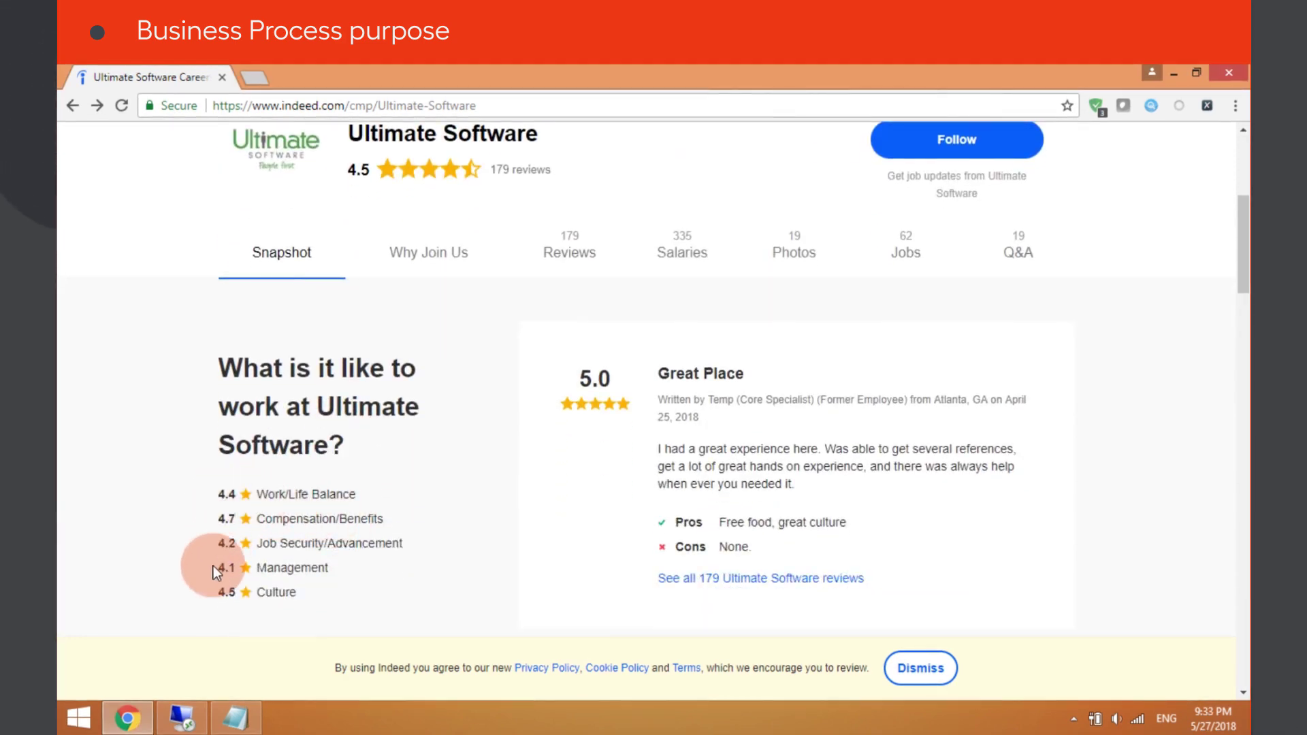
{"action": "scroll", "coordinate": [214, 564], "scroll_direction": "down", "scroll_amount": 5}
Step: Load the misspelled Ultimate-SoftwEre address to show Indeed's not-found page
{"action": "left_click", "coordinate": [489, 105]}
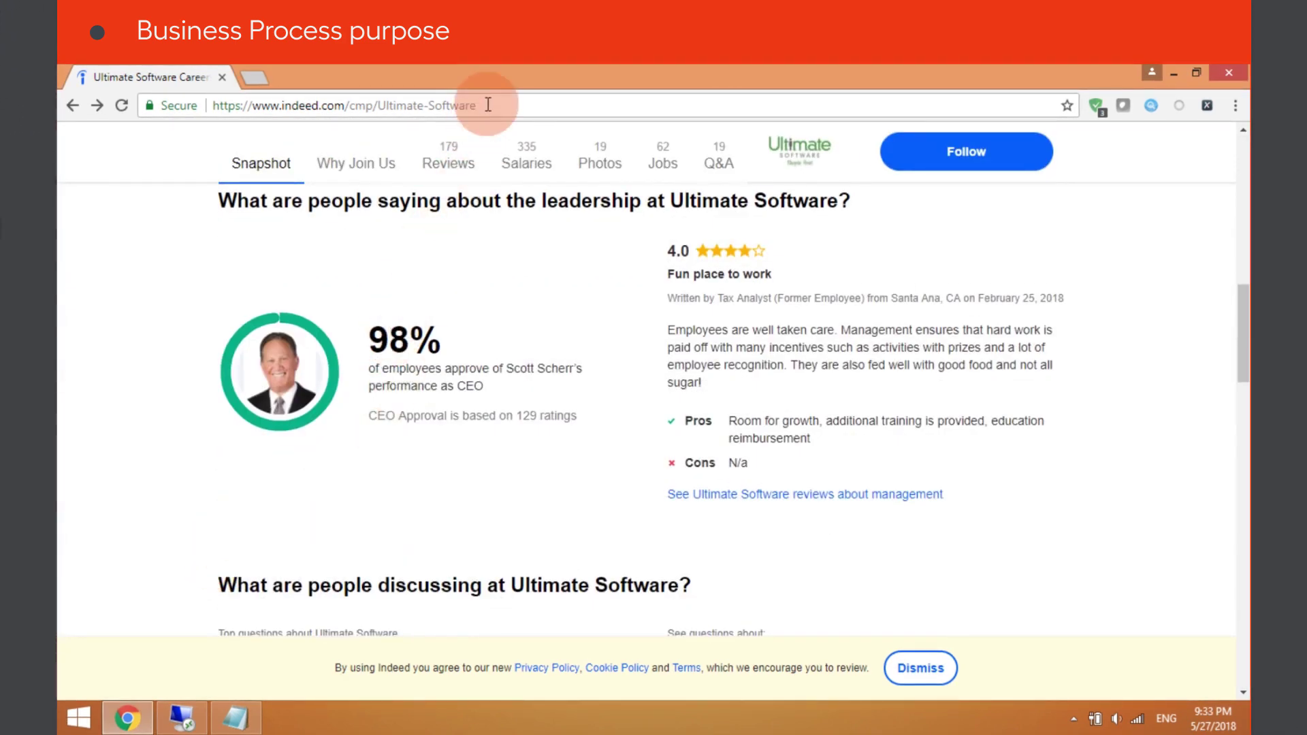
{"action": "key", "text": "End"}
{"action": "key", "text": "Left"}
{"action": "key", "text": "Left"}
{"action": "key", "text": "BackSpace"}
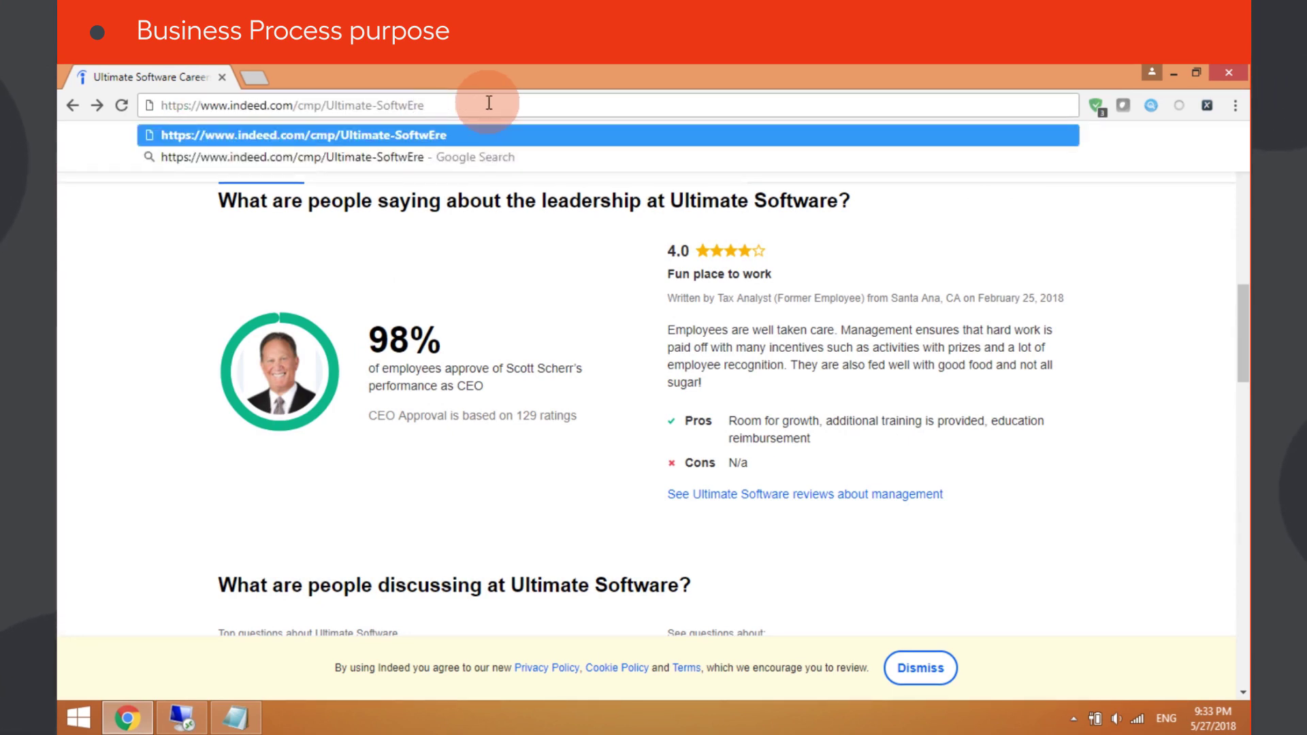
{"action": "type", "text": "E"}
{"action": "key", "text": "Return"}
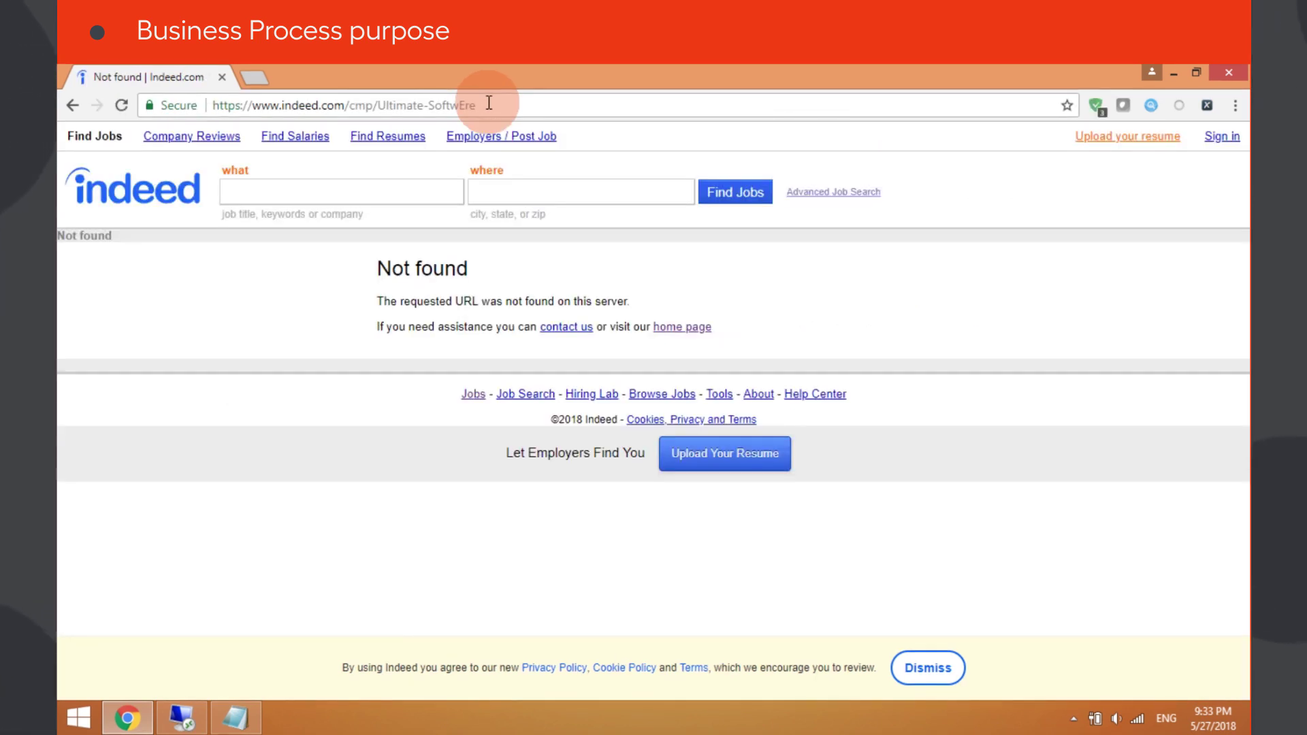
Step: Insert 'wrongdomain' into the address domain to reach the site-can't-be-reached error
{"action": "left_click", "coordinate": [327, 105]}
{"action": "type", "text": "wrongdomain"}
{"action": "key", "text": "Return"}
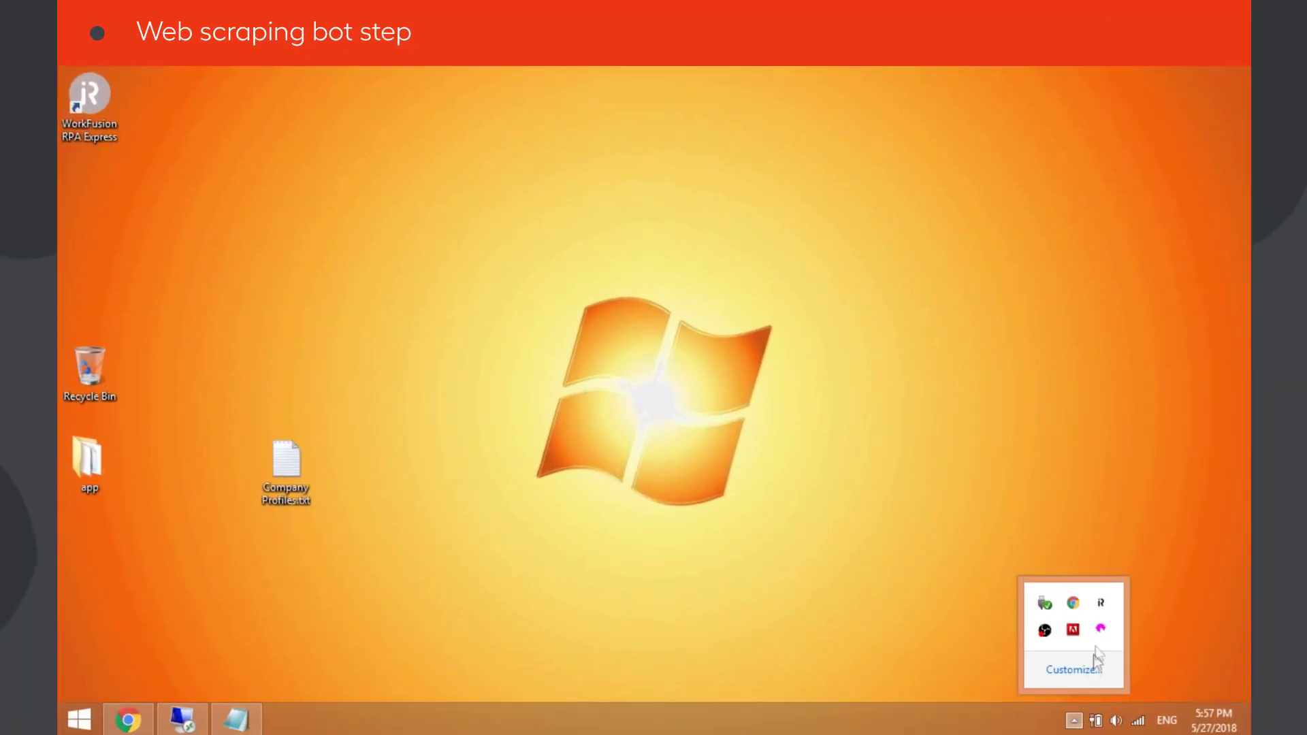
Step: Launch WorkFusion Studio from the tray and start a new recording
{"action": "left_click", "coordinate": [1104, 600]}
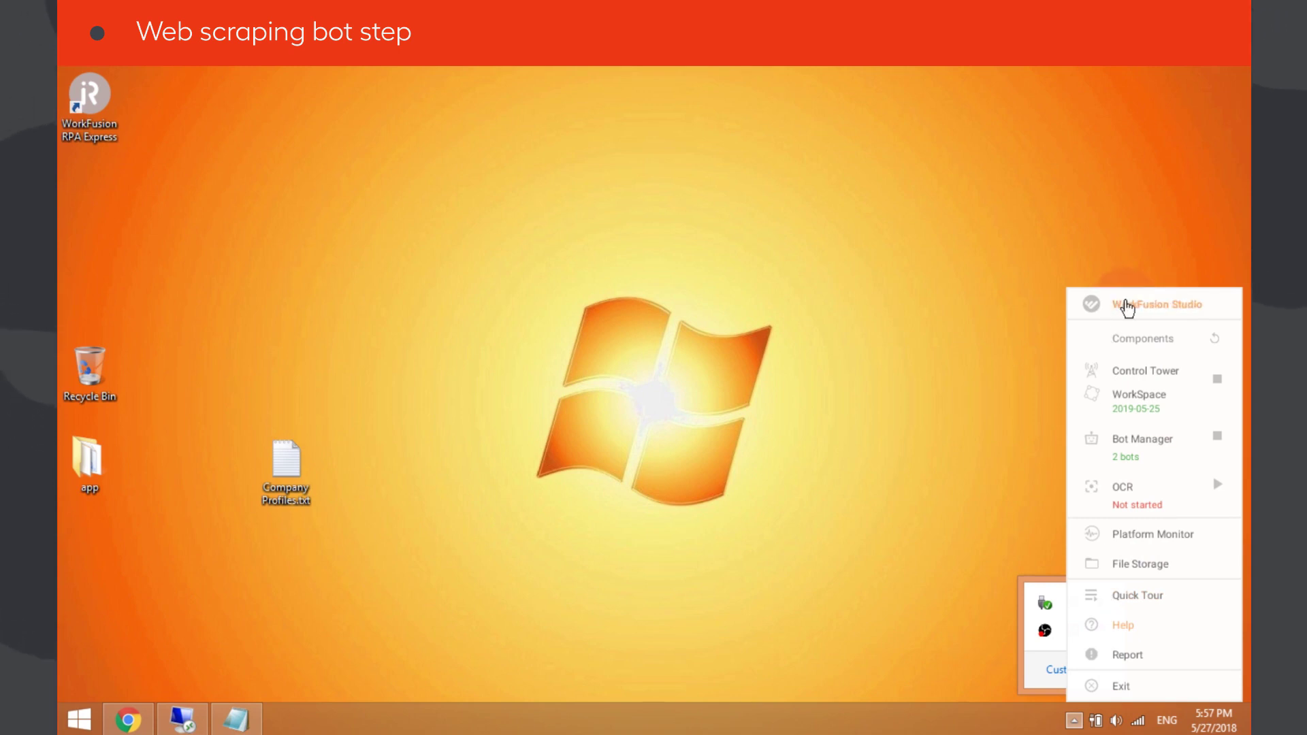
{"action": "left_click", "coordinate": [1126, 306]}
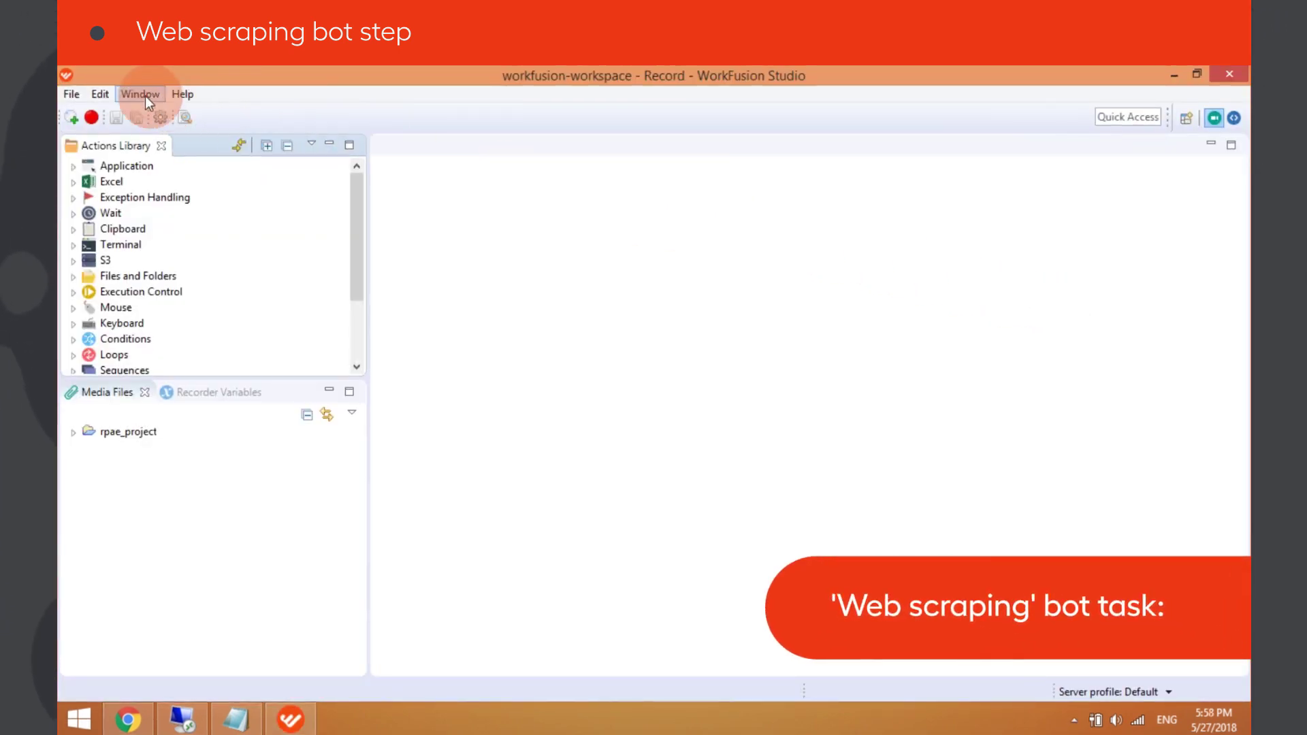
{"action": "left_click", "coordinate": [75, 93]}
{"action": "left_click", "coordinate": [94, 113]}
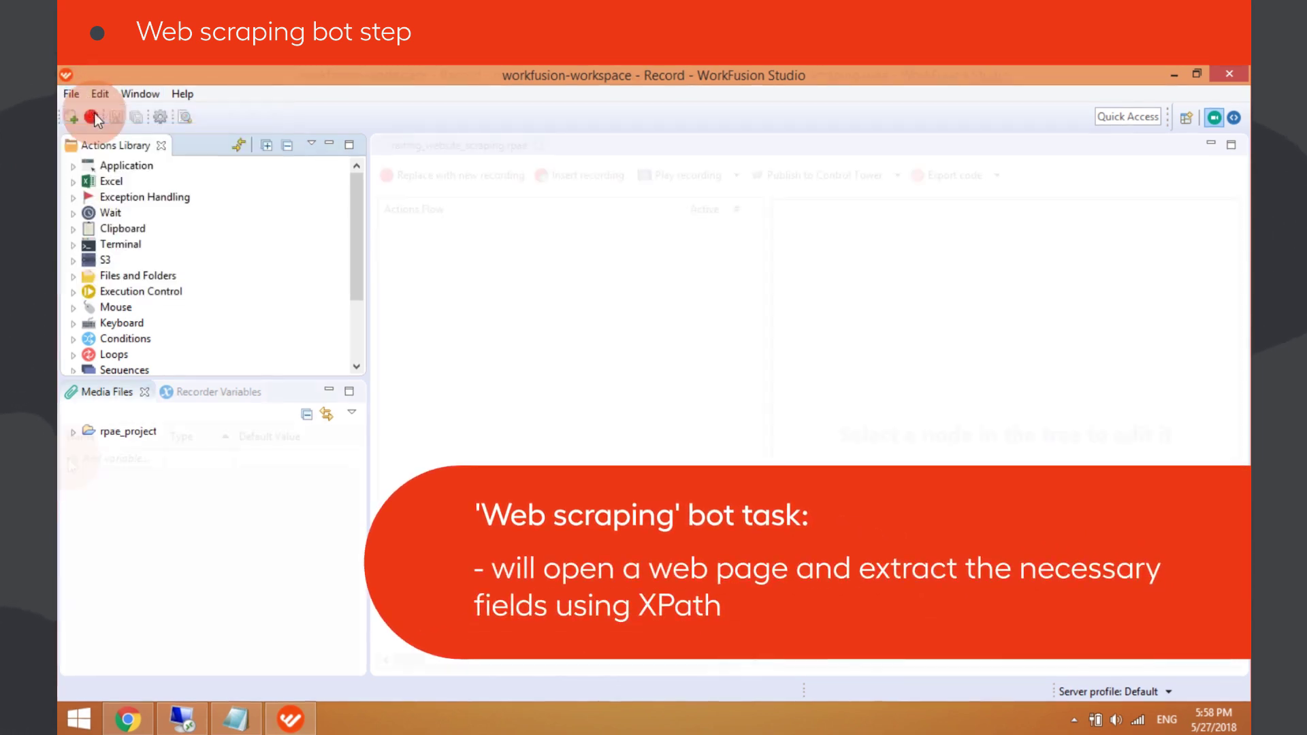
Step: Add recorder variables website_url, overal_rating, worklife_balance, management and leadership_approval
{"action": "left_click", "coordinate": [71, 460]}
{"action": "type", "text": "website_url"}
{"action": "left_click", "coordinate": [75, 495]}
{"action": "type", "text": "overal_rating"}
{"action": "left_click", "coordinate": [76, 512]}
{"action": "type", "text": "worklife_balancemanagementleadership_approval"}
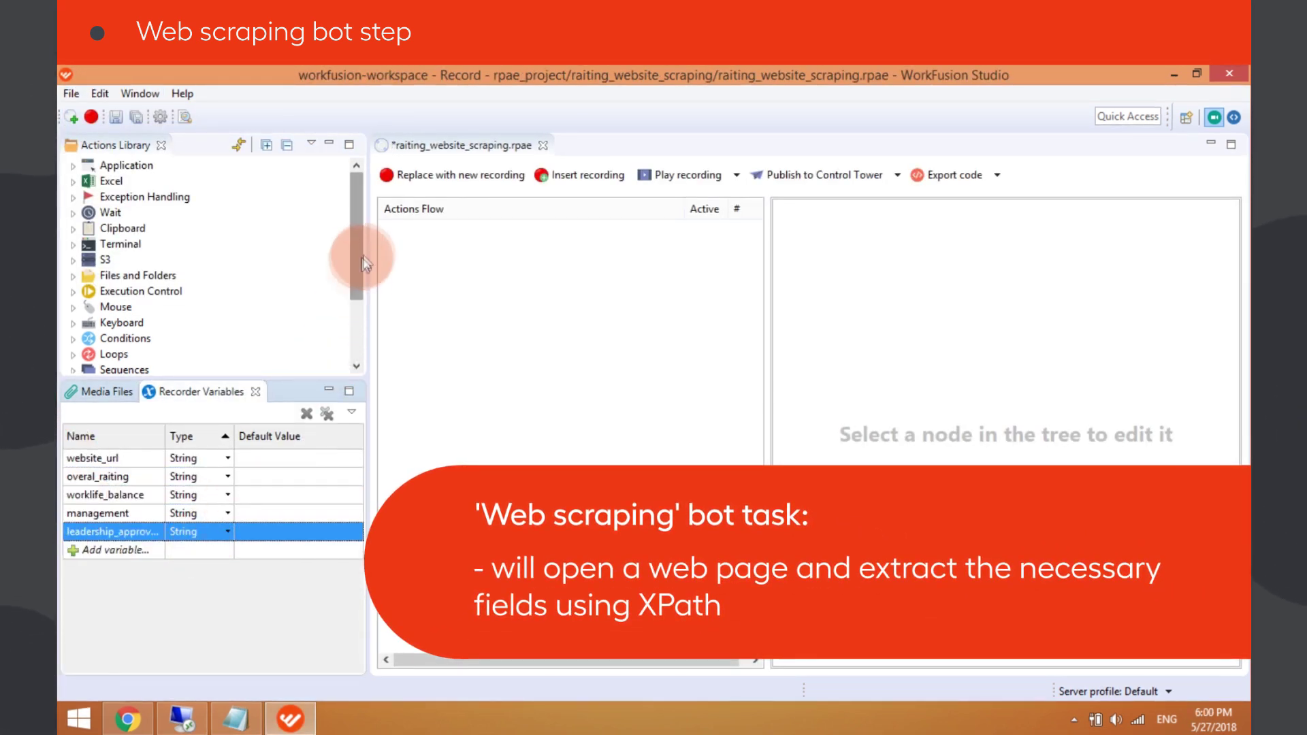
Step: Add Open Website and Web Element steps to the Actions Flow, duplicating the Web Element step
{"action": "left_click_drag", "start_coordinate": [363, 262], "coordinate": [356, 317]}
{"action": "left_click", "coordinate": [73, 291]}
{"action": "left_click_drag", "start_coordinate": [129, 307], "coordinate": [457, 237]}
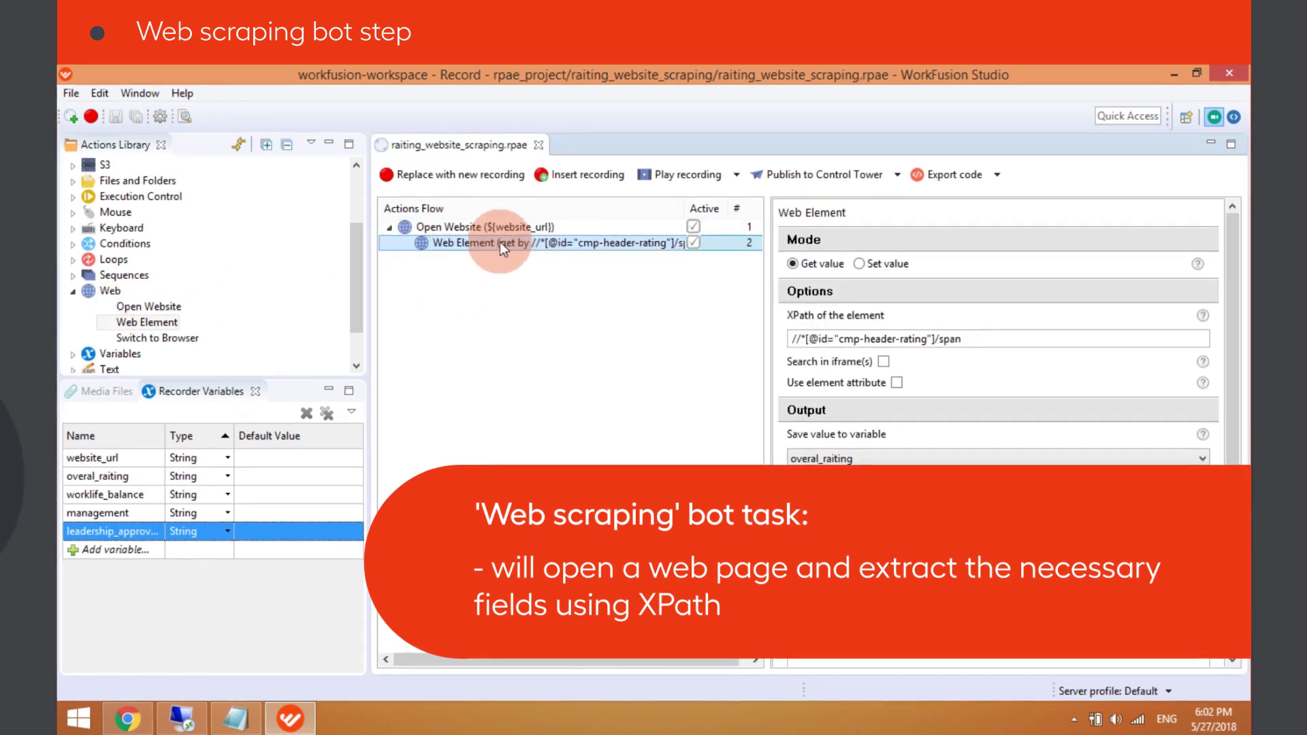
{"action": "key", "text": "ctrl+v"}
{"action": "key", "text": "ctrl+v"}
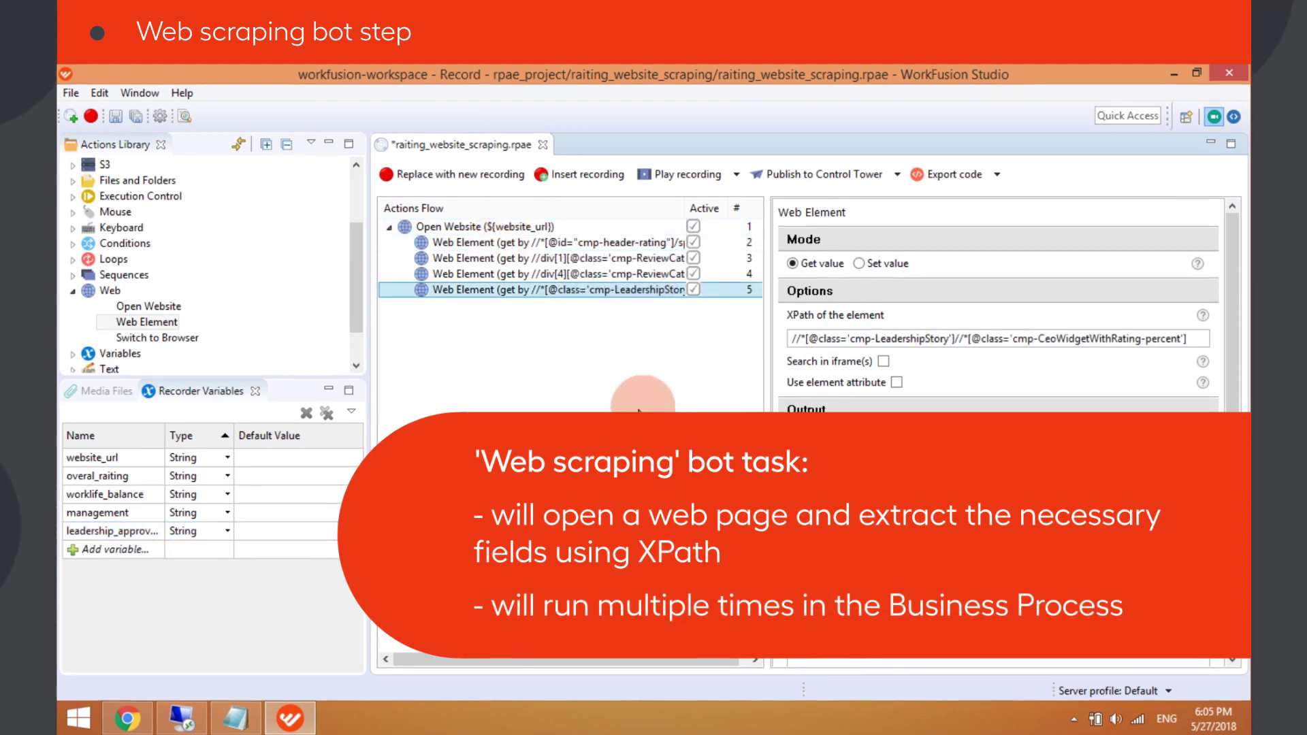
{"action": "left_click", "coordinate": [231, 720]}
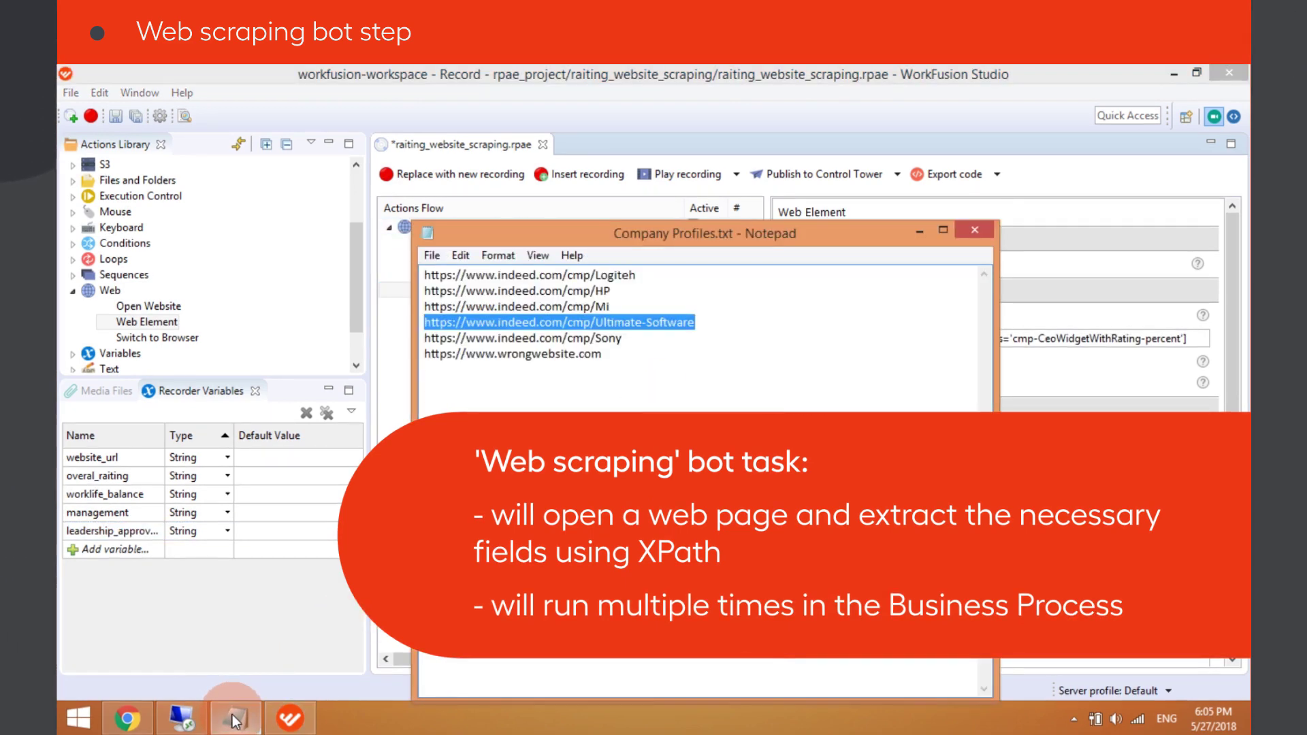
Step: Default website_url to the Ultimate-Software Indeed URL, save, and play the scraping recording
{"action": "left_click", "coordinate": [231, 721]}
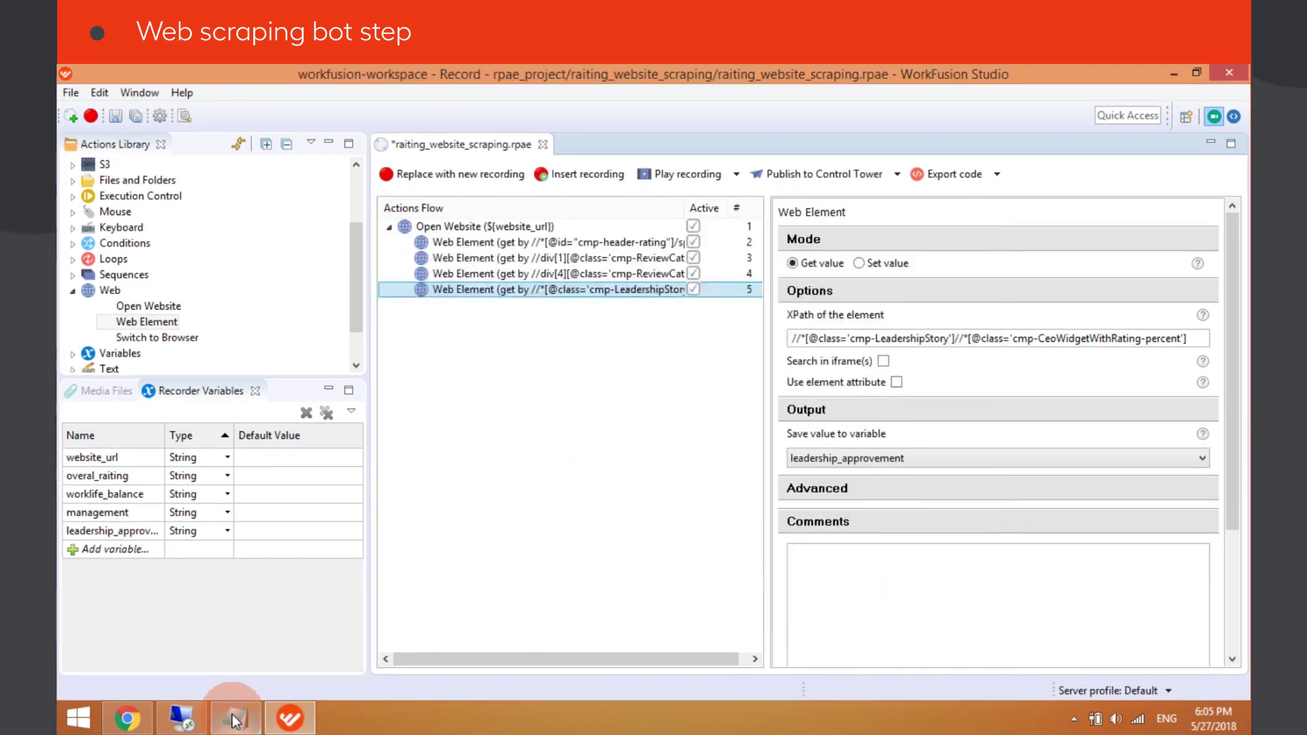
{"action": "left_click", "coordinate": [260, 456]}
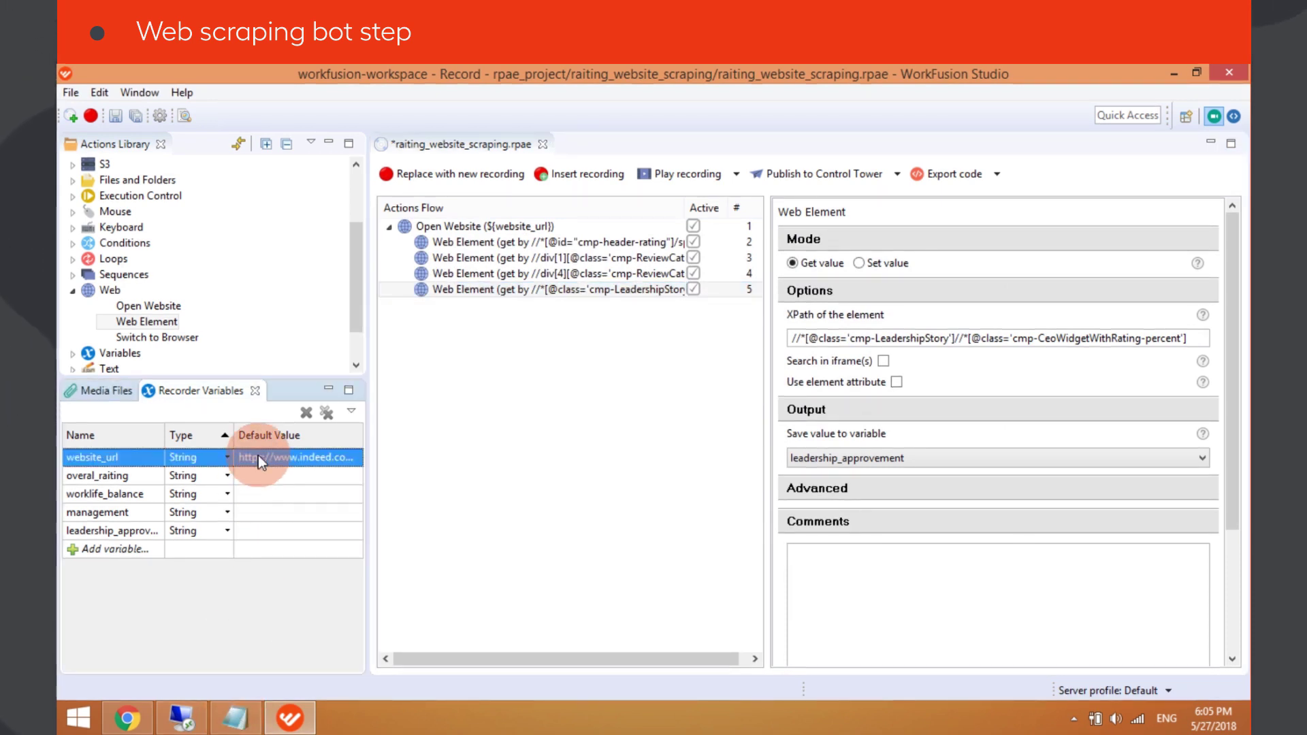
{"action": "left_click", "coordinate": [485, 324]}
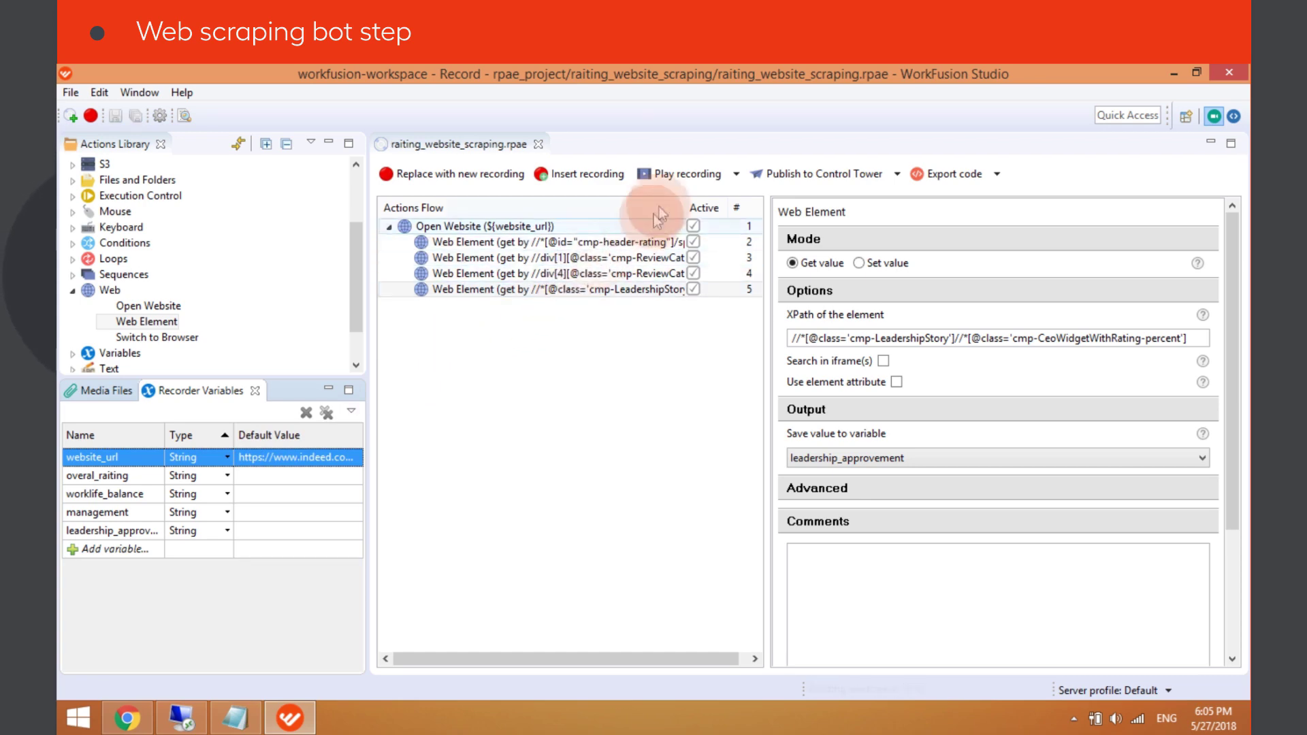
{"action": "left_click", "coordinate": [689, 173]}
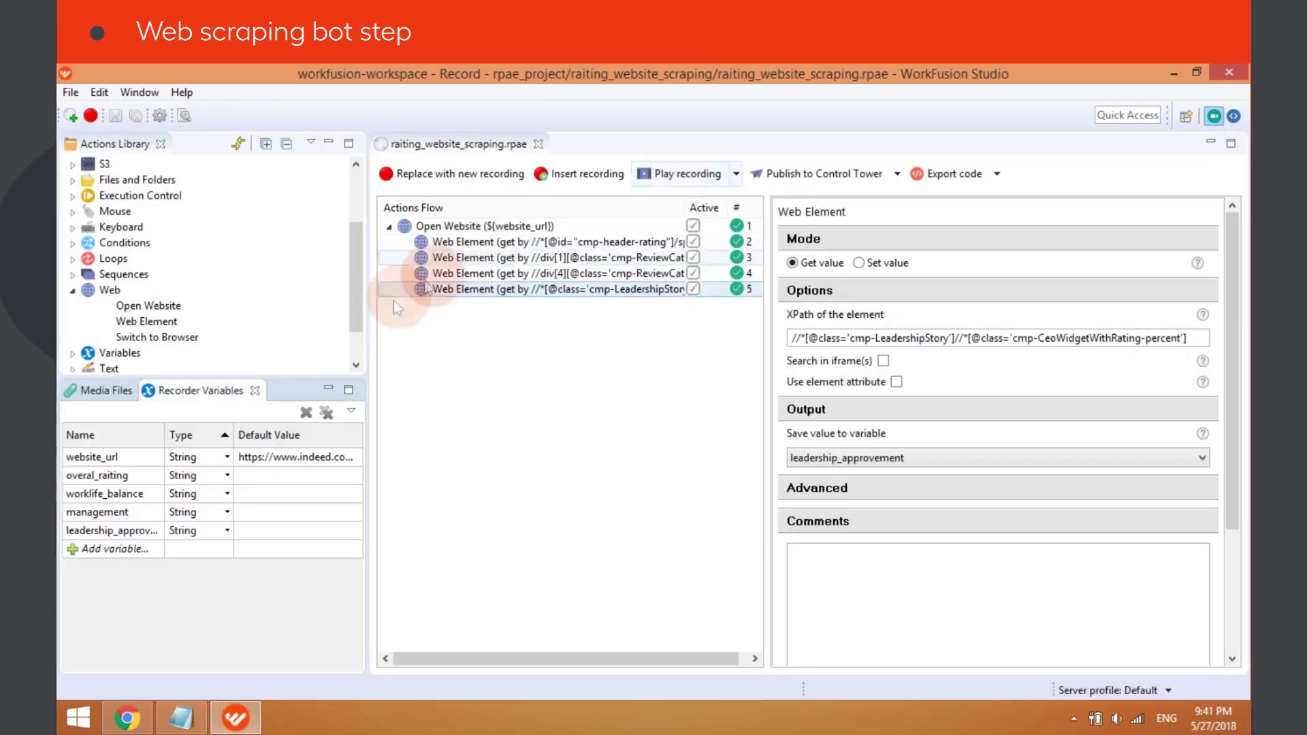
Step: Open execution-result.log.csv from the Media Files tab in Excel
{"action": "left_click", "coordinate": [113, 391]}
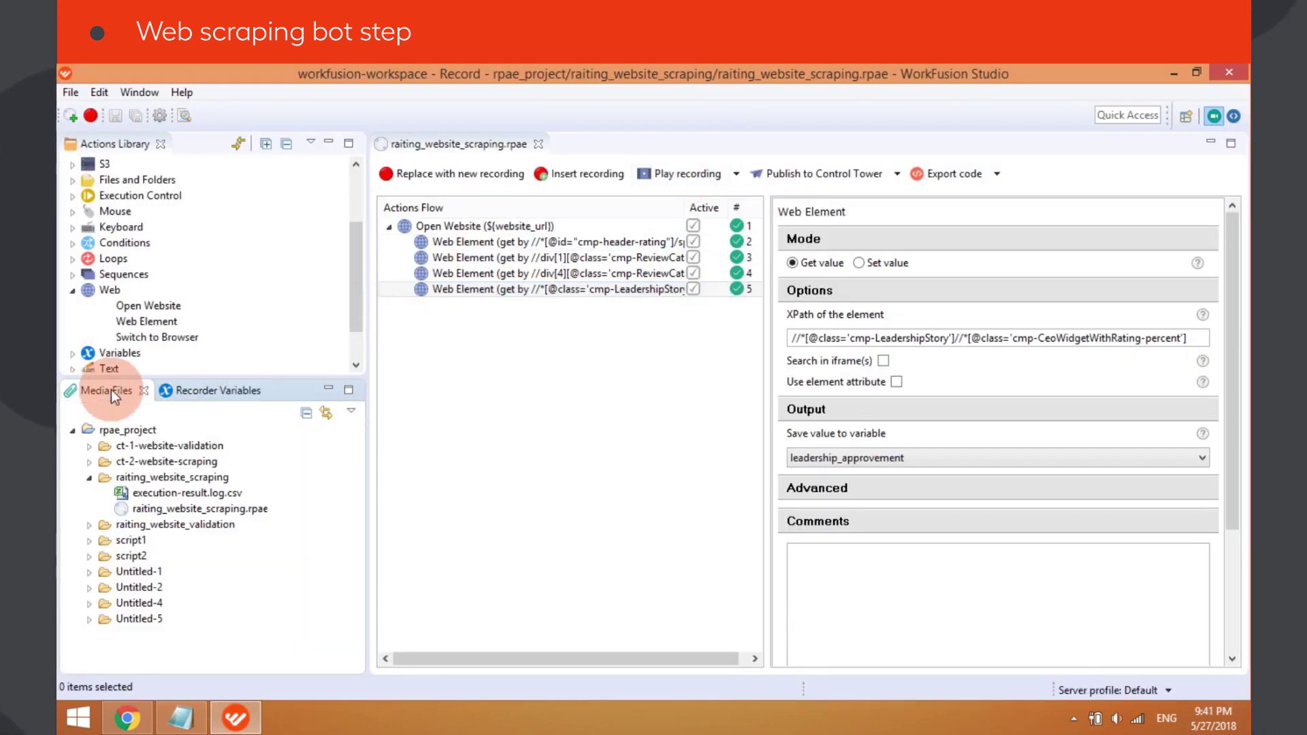
{"action": "double_click", "coordinate": [165, 493]}
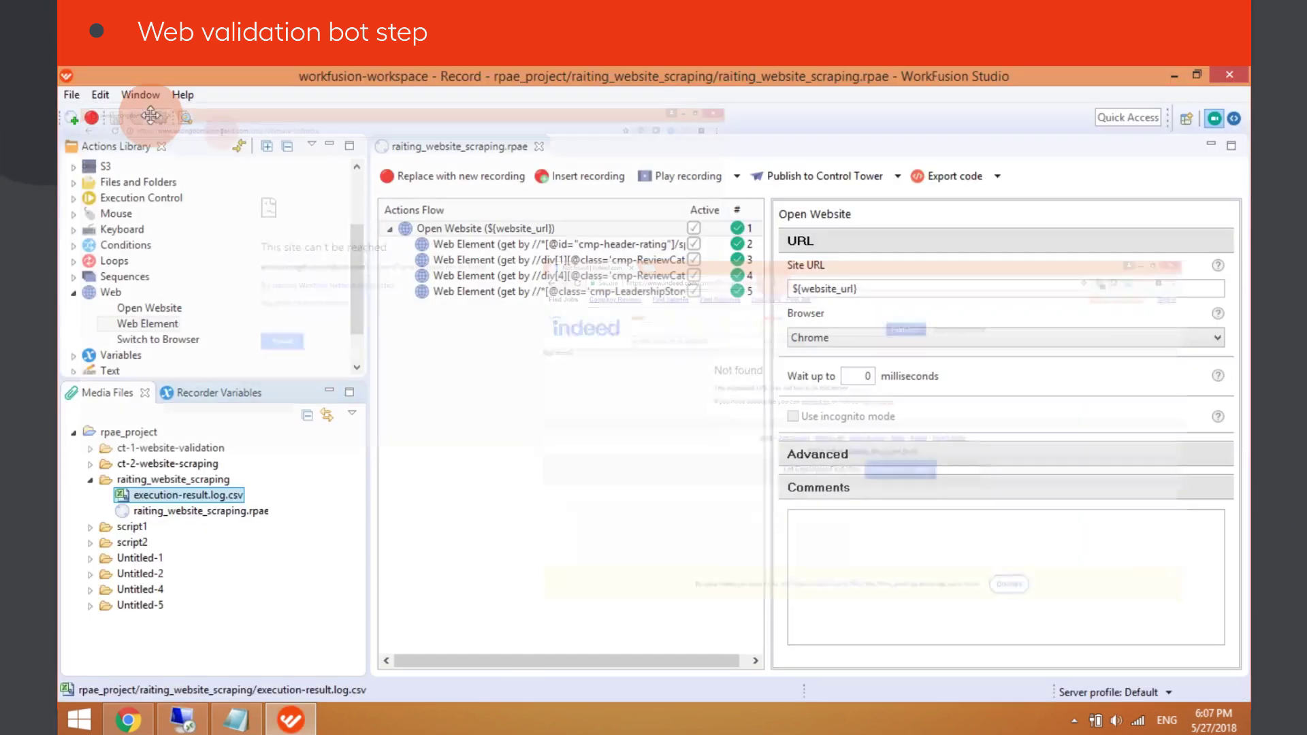
Step: Create a new recording named raiting_website_validation.rpae
{"action": "left_click", "coordinate": [71, 95]}
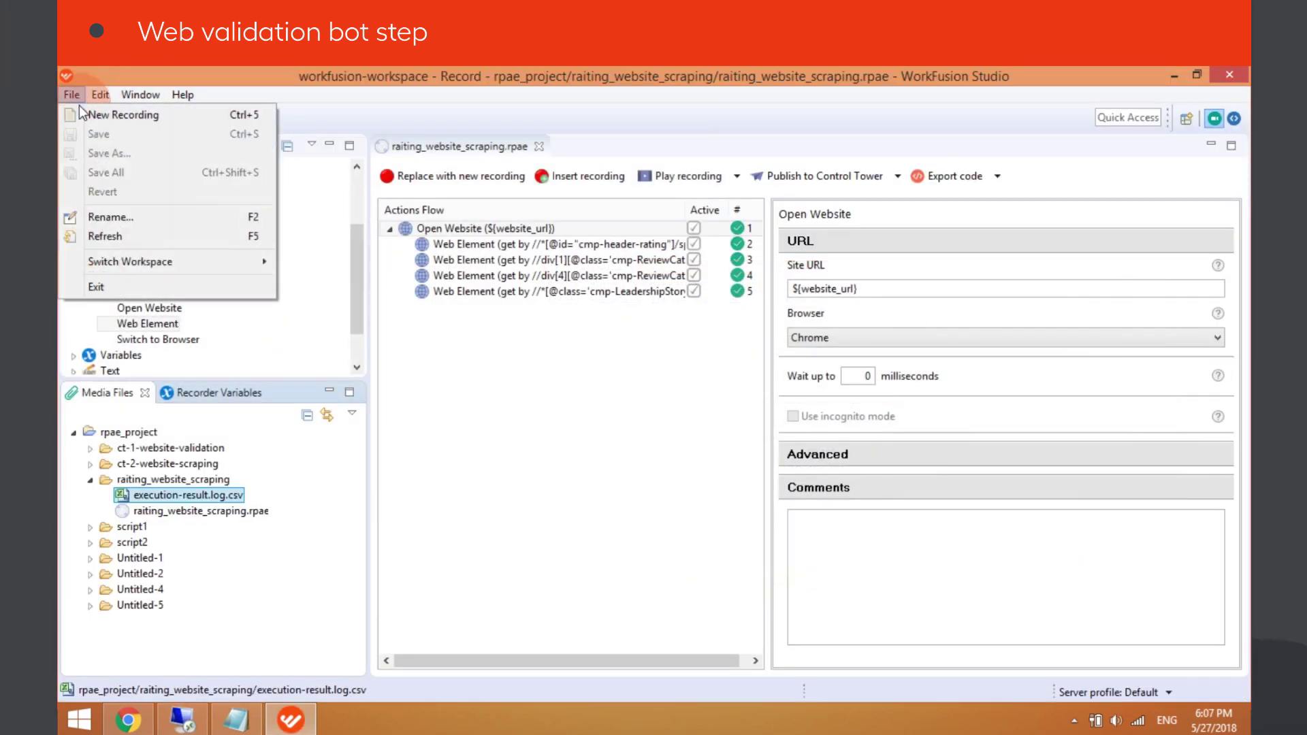
{"action": "left_click", "coordinate": [123, 115]}
{"action": "left_click_drag", "start_coordinate": [574, 338], "coordinate": [534, 338]}
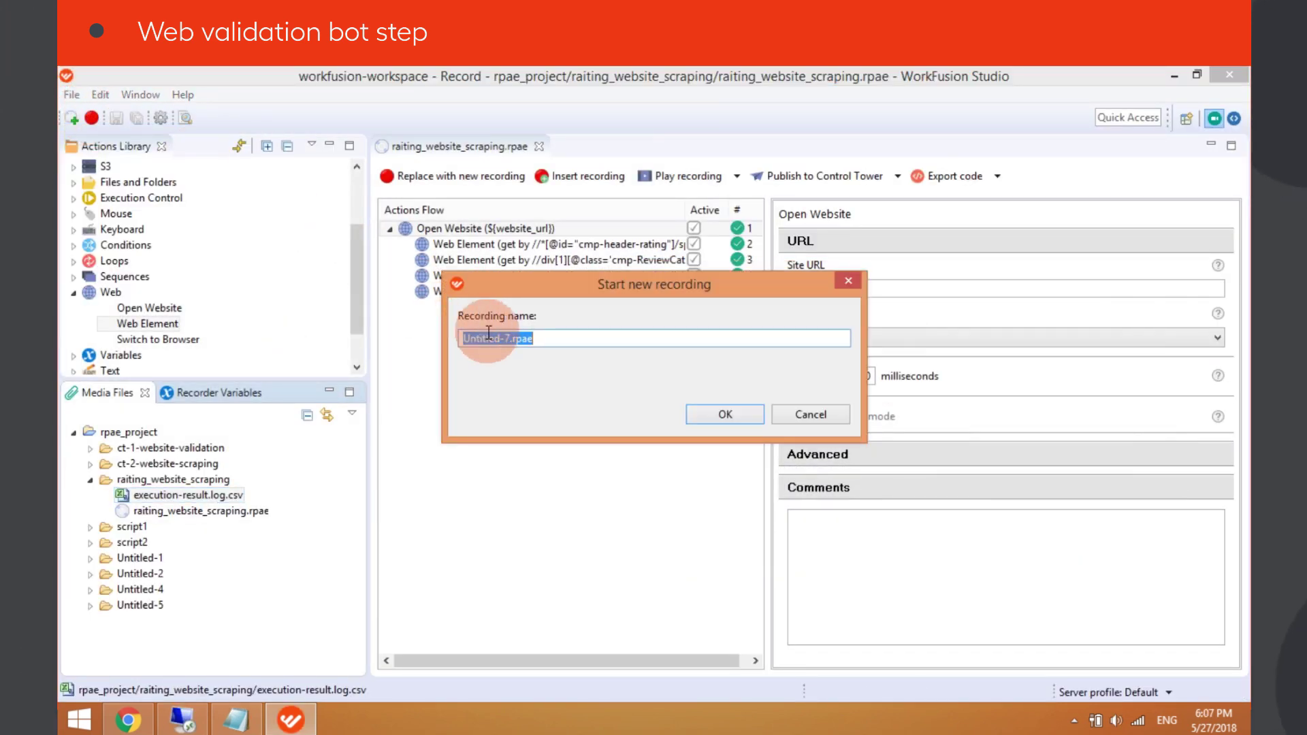
{"action": "key", "text": "BackSpace"}
{"action": "type", "text": "_validation"}
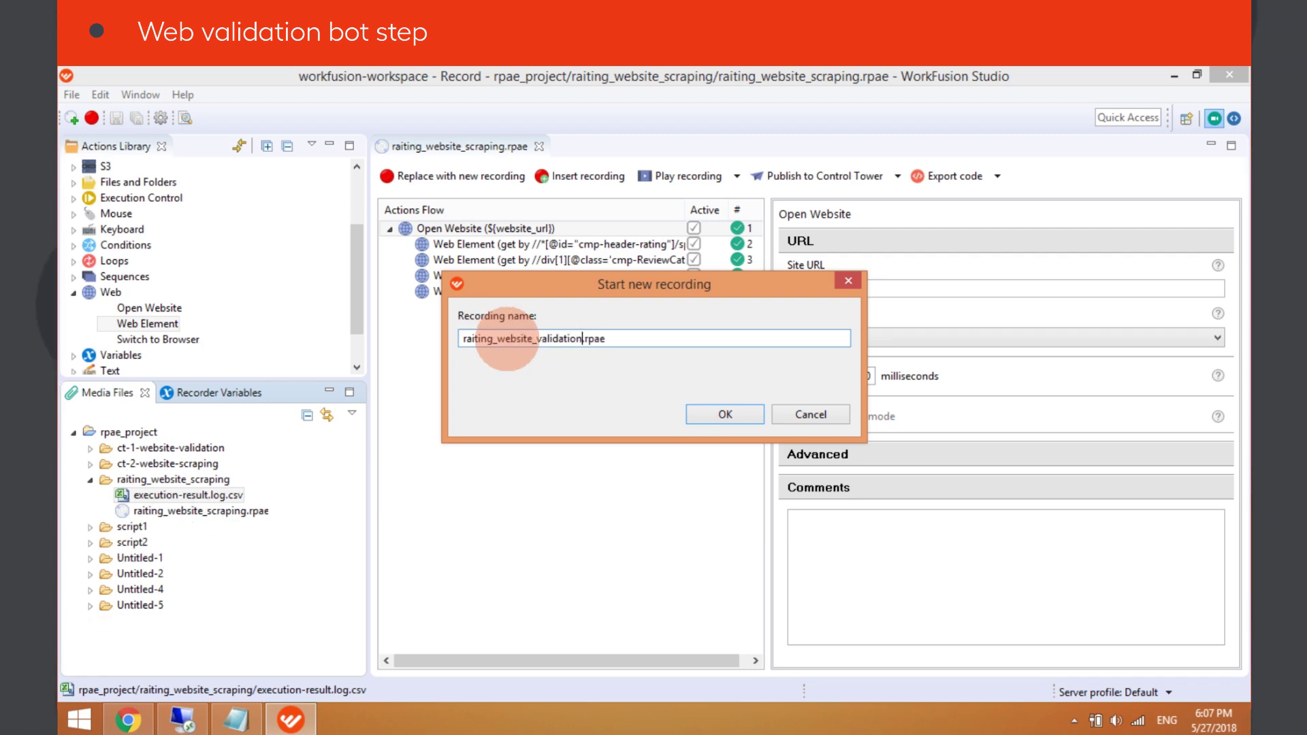
{"action": "left_click", "coordinate": [717, 417]}
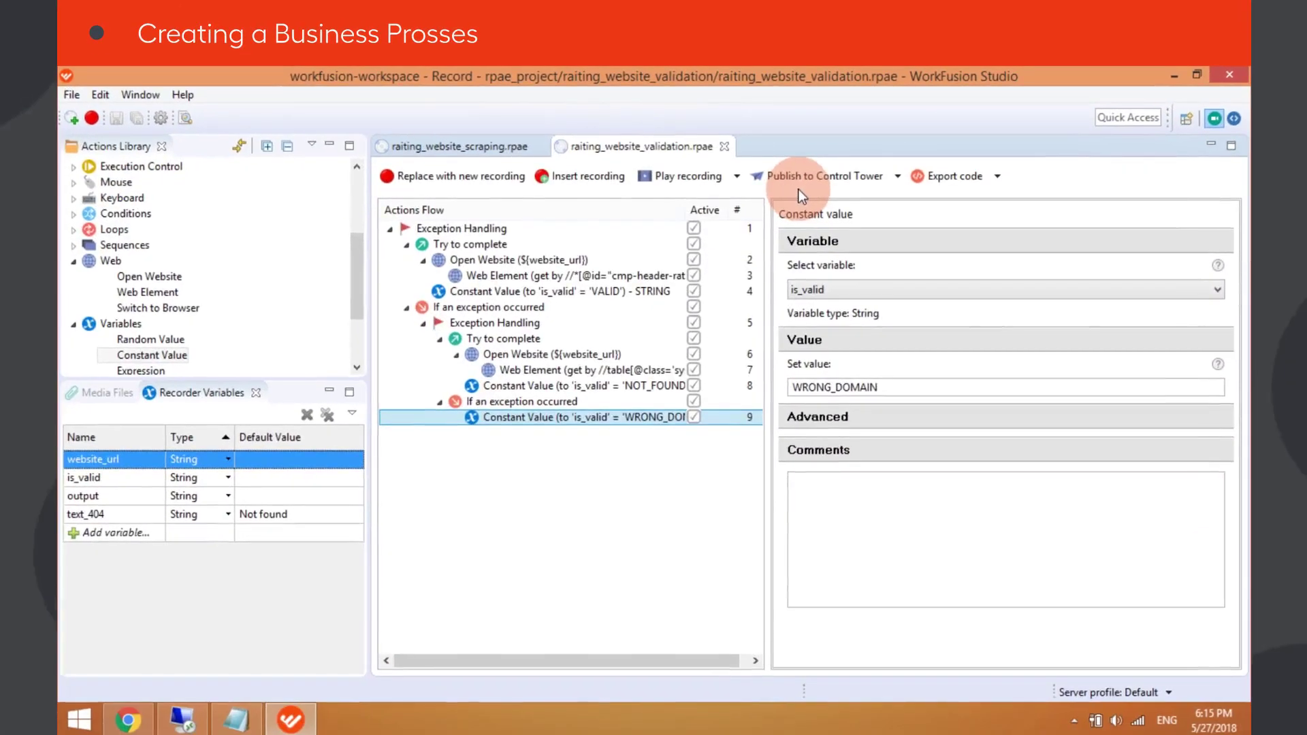
Step: Publish the scraping recording and open the raiting_website_scraping process in Control Tower
{"action": "left_click", "coordinate": [807, 174]}
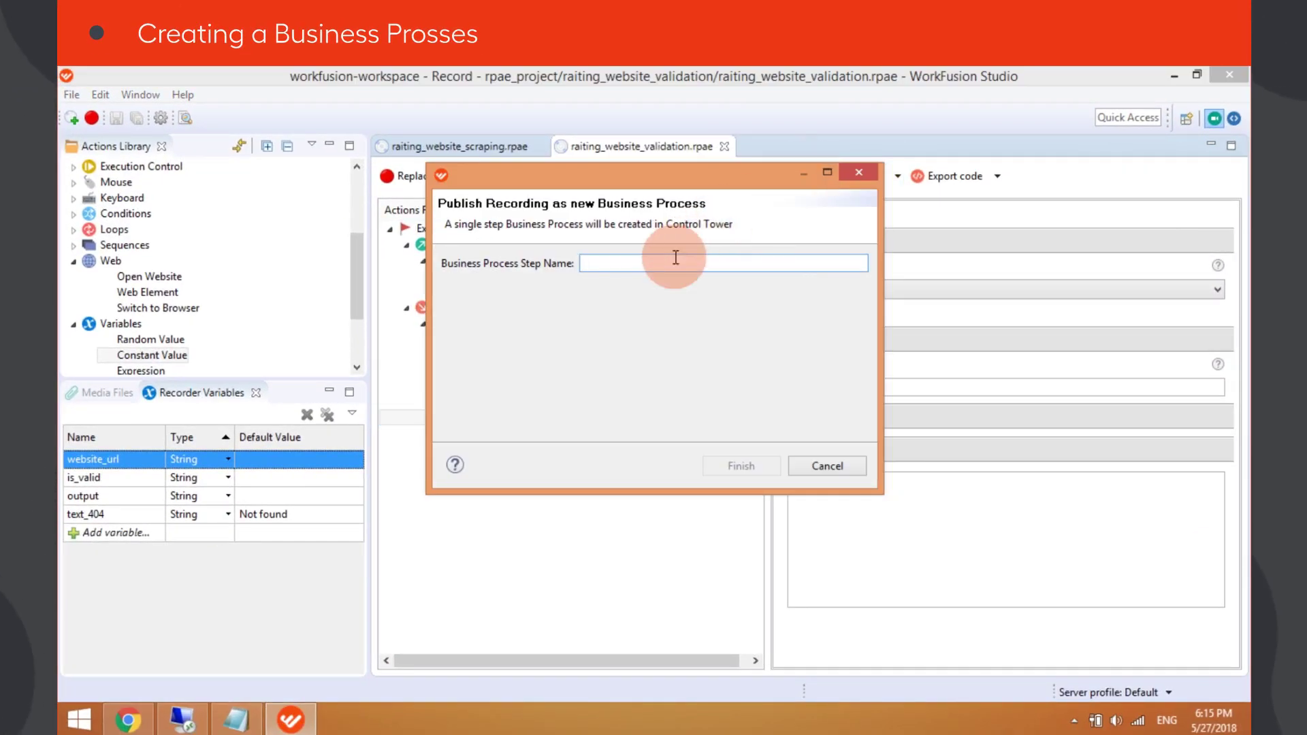
{"action": "type", "text": "raiting_website_valida"}
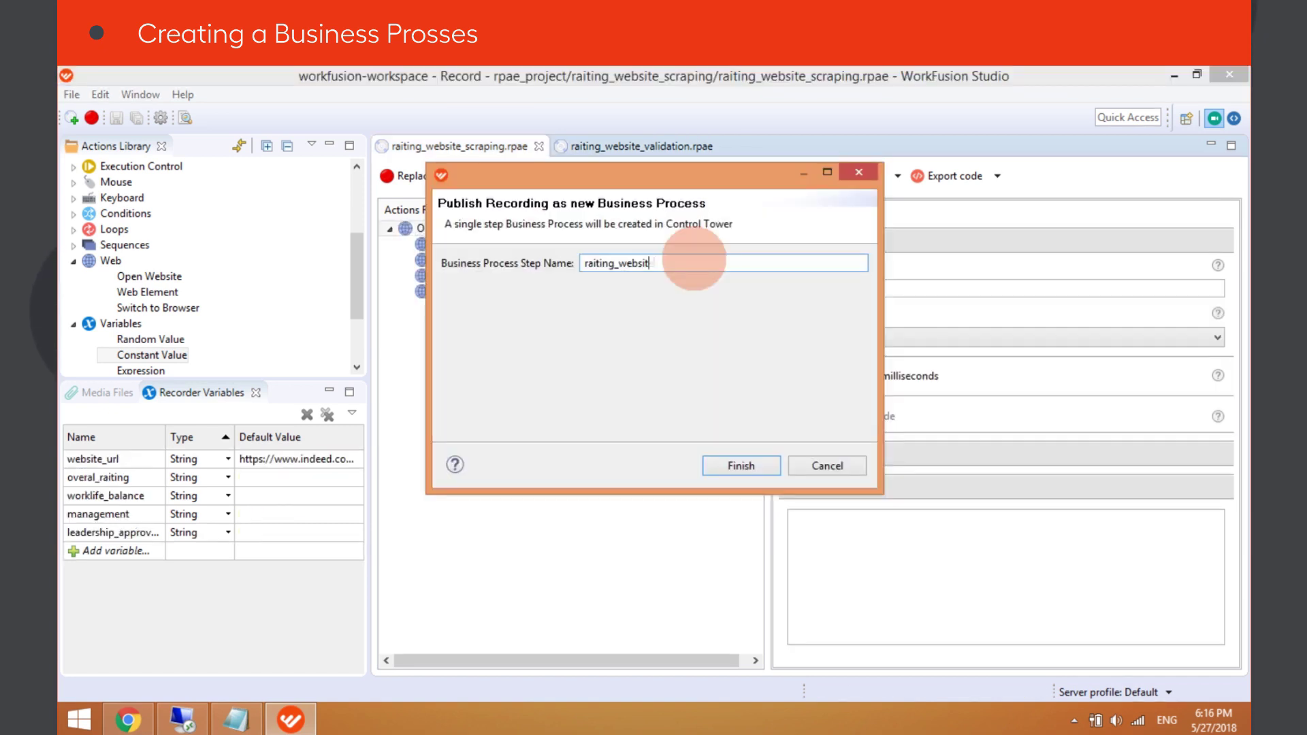
{"action": "left_click", "coordinate": [734, 460]}
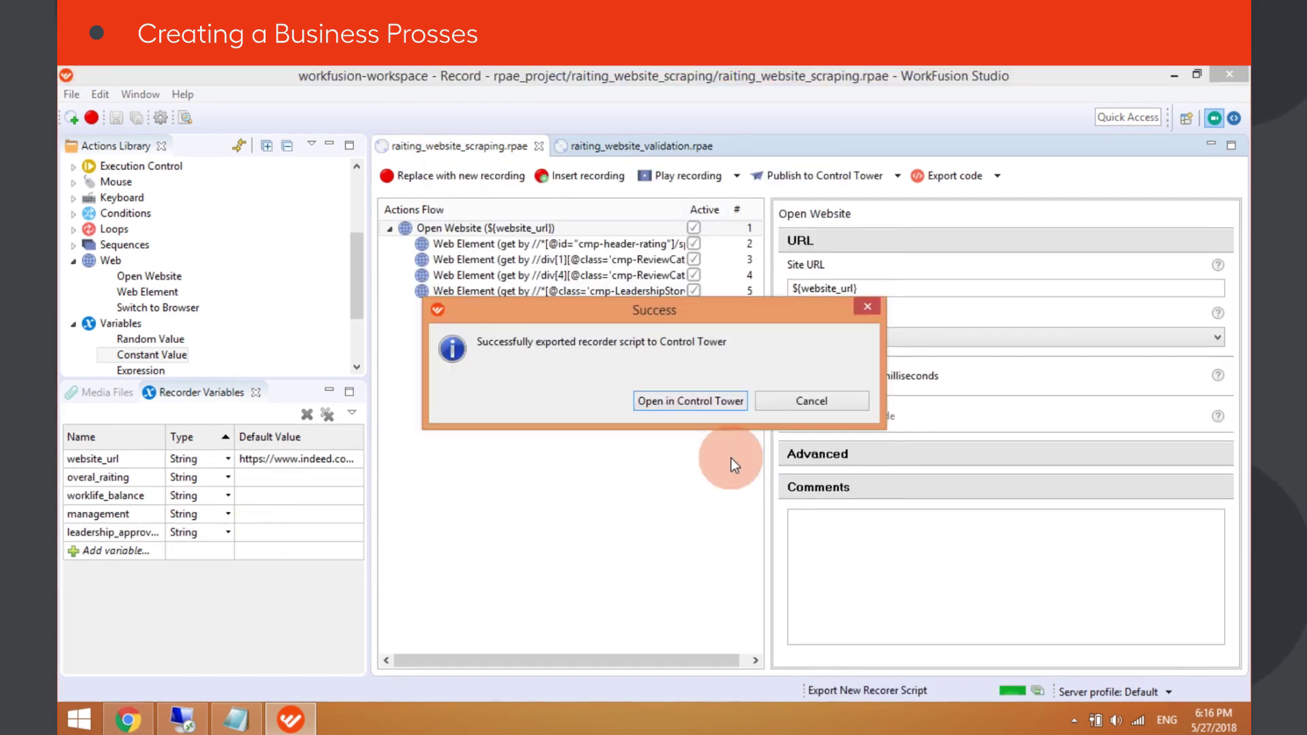
{"action": "left_click", "coordinate": [701, 405]}
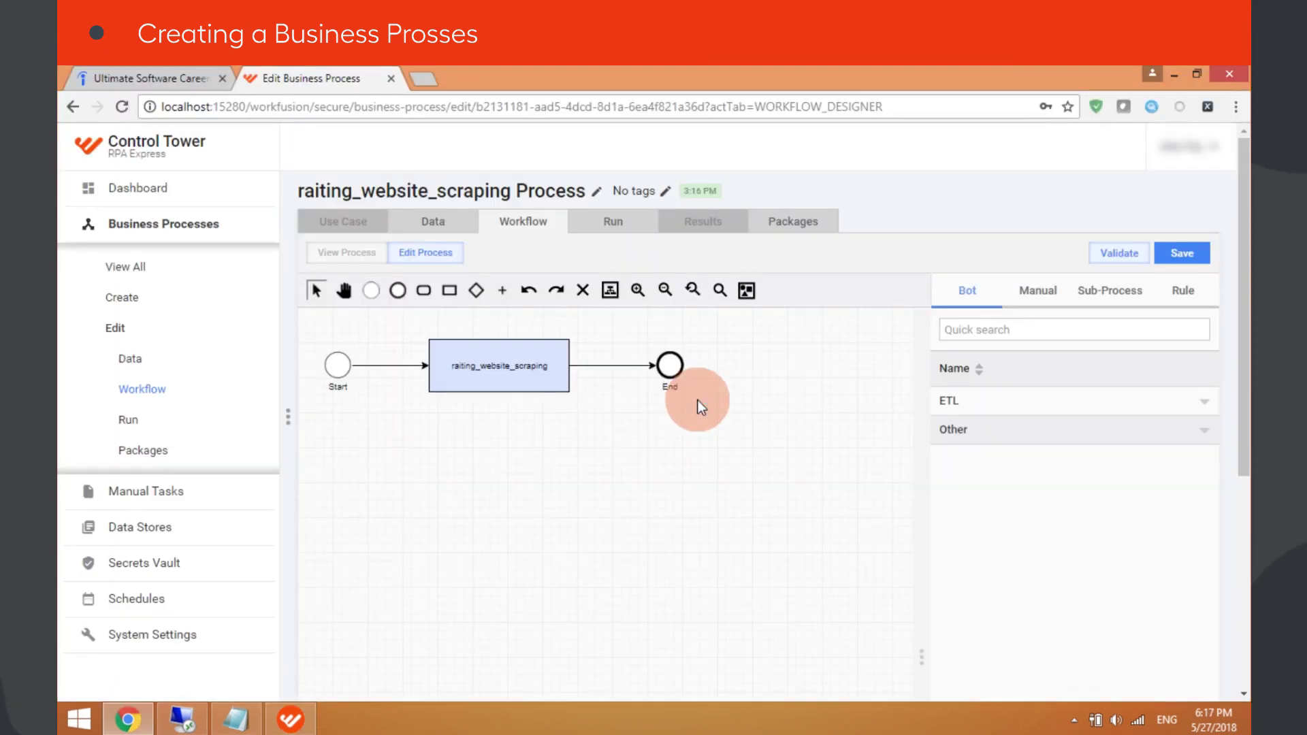
Step: Create BP-Raiting with the Other > Miscellaneous Tasks use case and go to its Workflow tab
{"action": "left_click", "coordinate": [124, 296]}
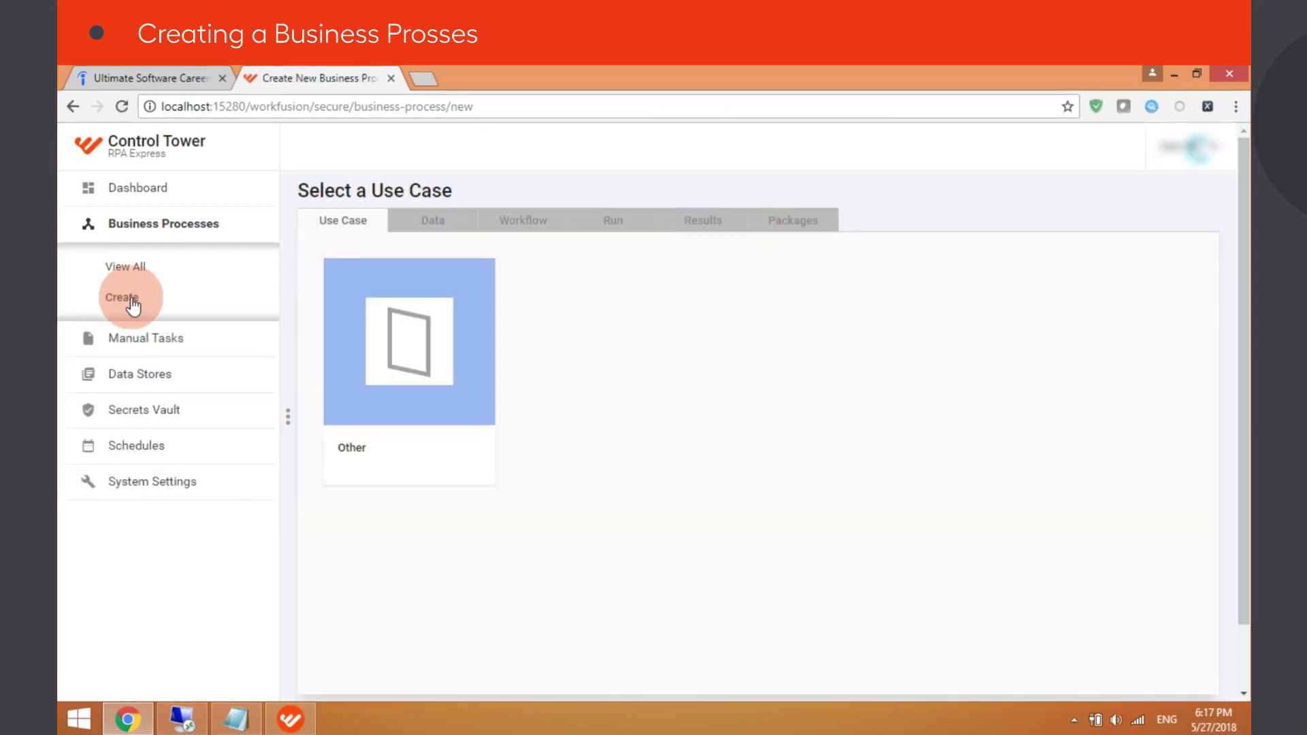
{"action": "left_click", "coordinate": [356, 449]}
{"action": "scroll", "coordinate": [359, 446], "scroll_direction": "down", "scroll_amount": 1}
{"action": "left_click", "coordinate": [379, 481]}
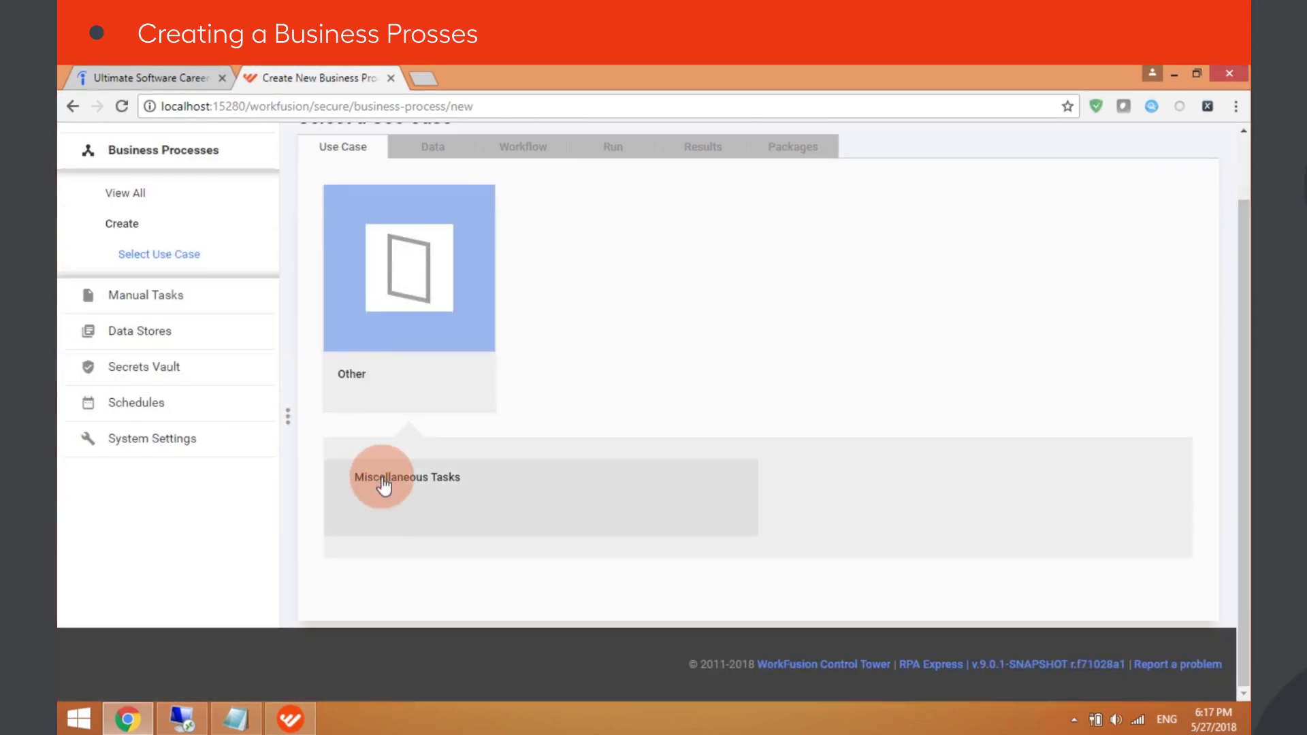
{"action": "left_click", "coordinate": [385, 518]}
{"action": "left_click", "coordinate": [493, 222]}
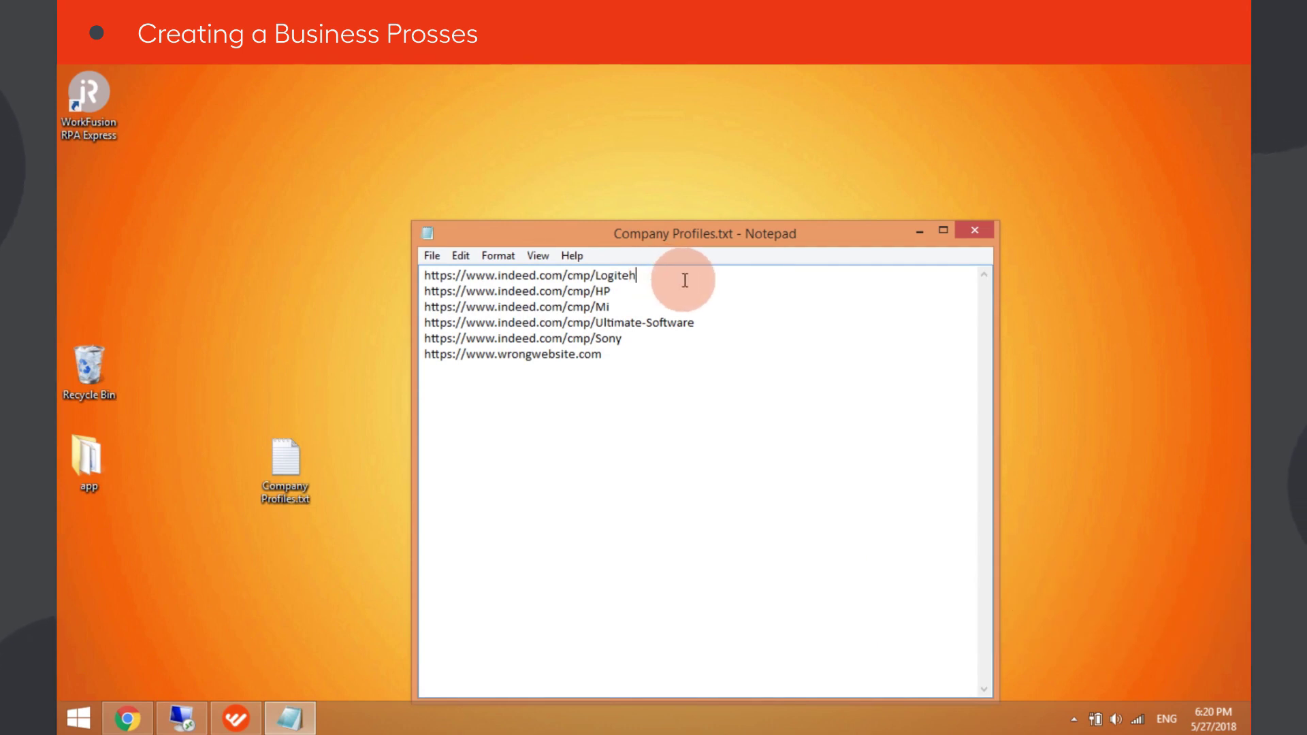
Step: Add a 'website_url, company_id' header line and a company id to each URL
{"action": "key", "text": "Return"}
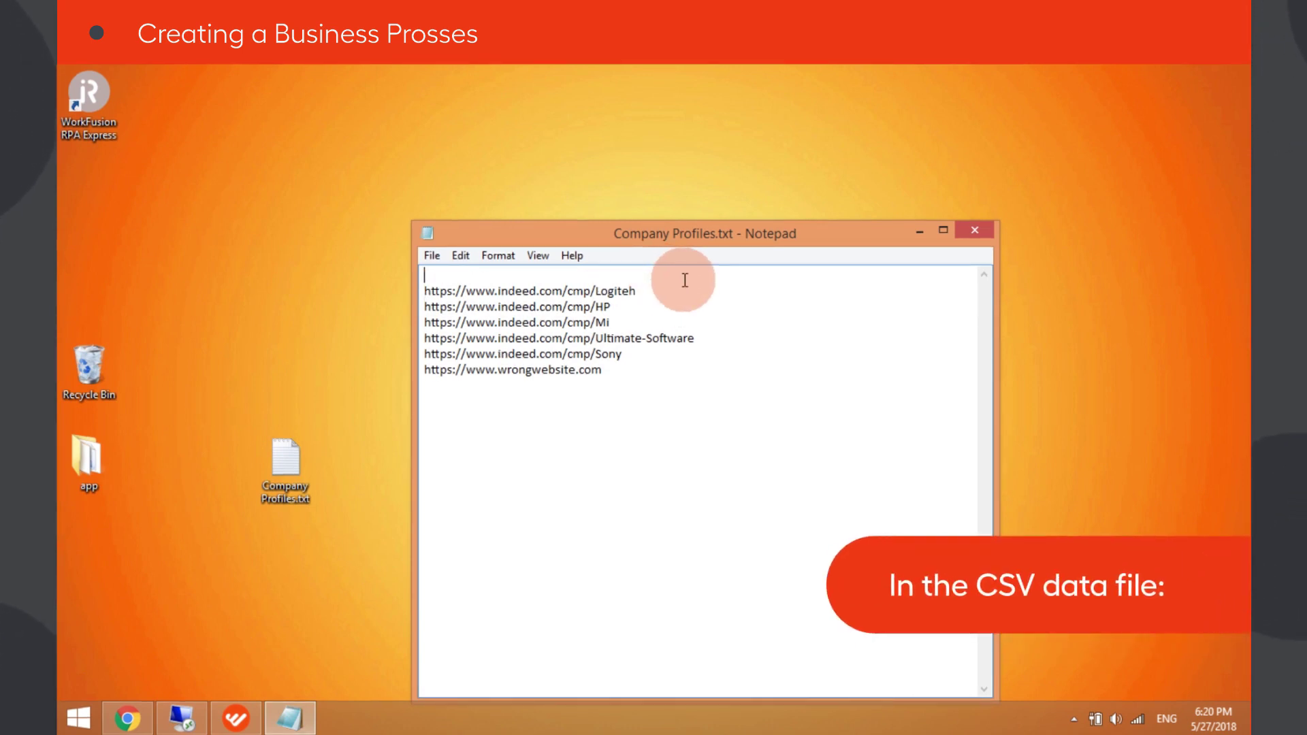
{"action": "type", "text": "website_url, company_id"}
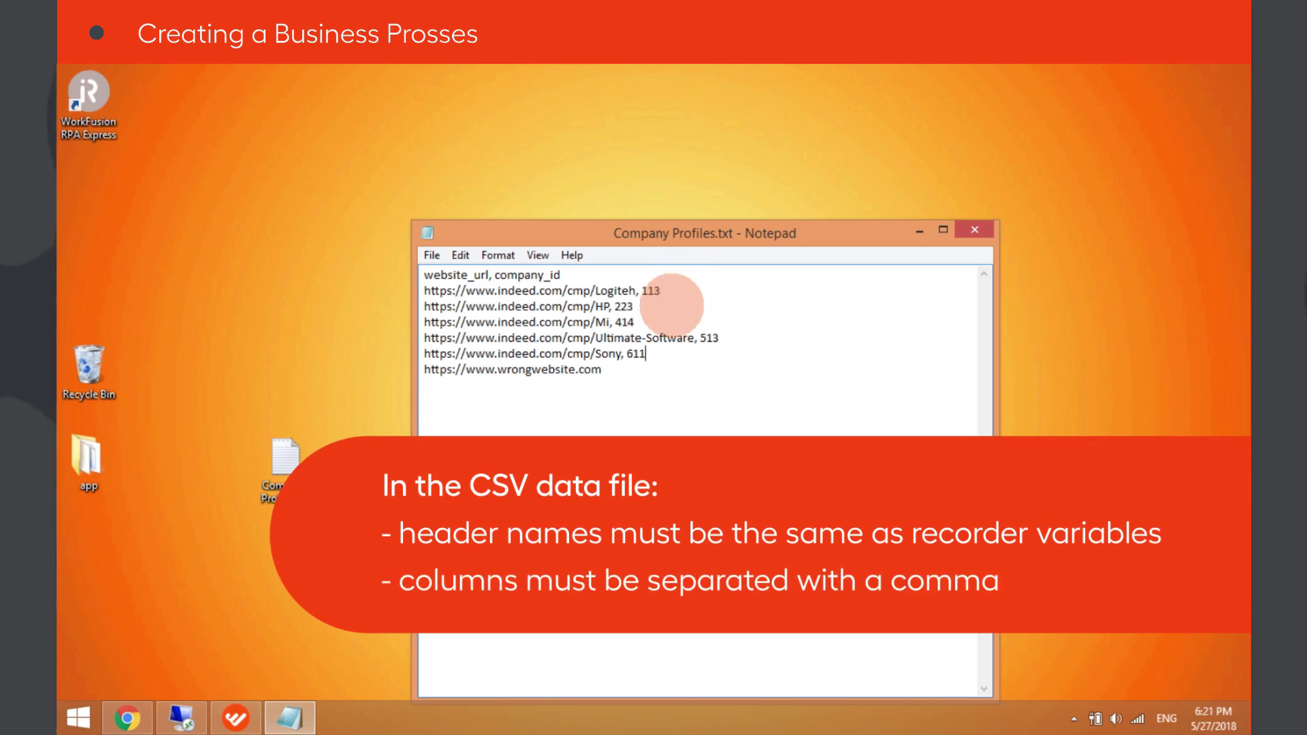
{"action": "type", "text": "418"}
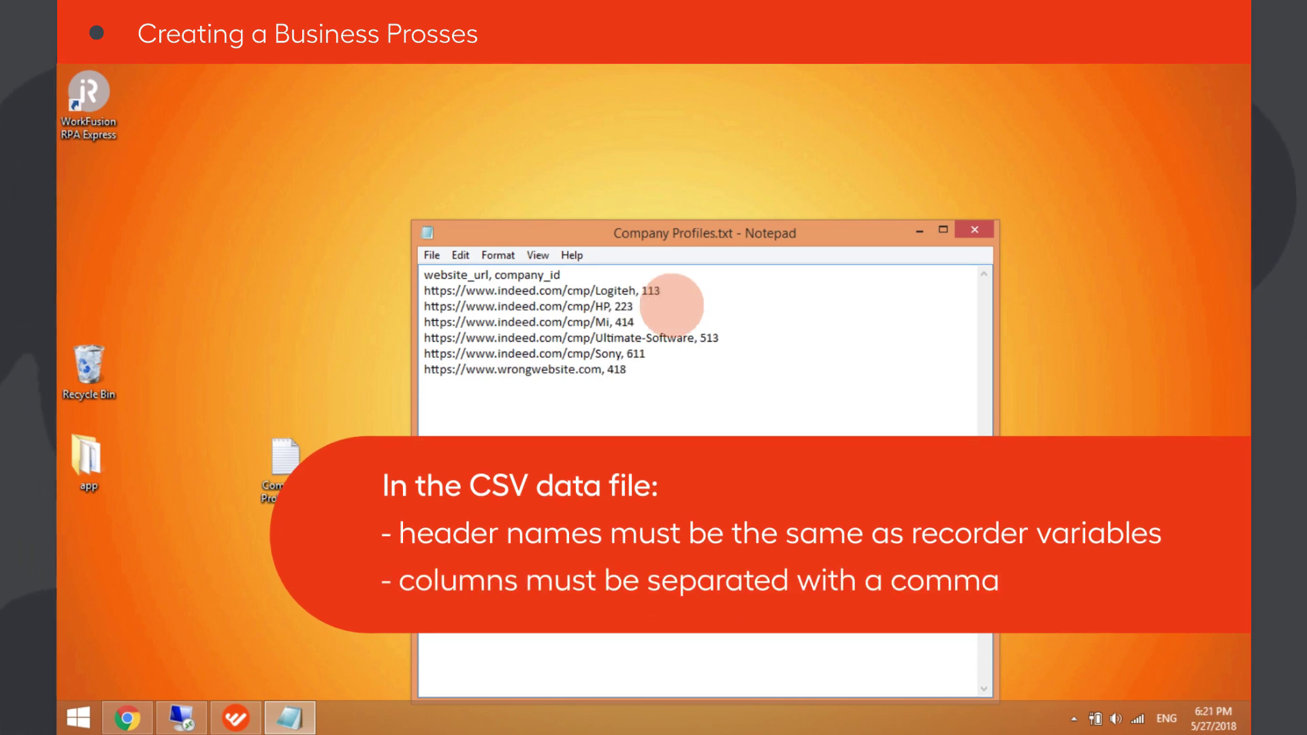
Step: Save the list as Company Profiles.csv and open it in Excel
{"action": "left_click", "coordinate": [432, 255]}
{"action": "left_click", "coordinate": [467, 334]}
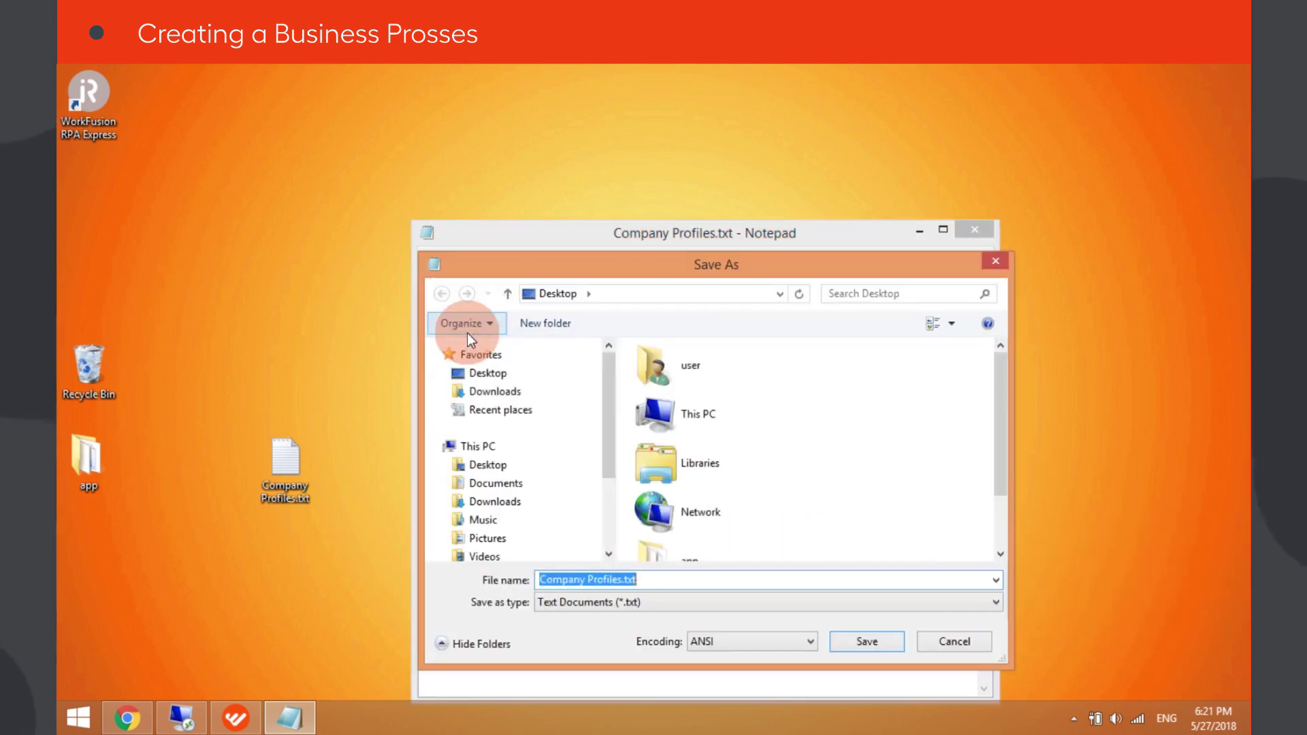
{"action": "left_click", "coordinate": [637, 580]}
{"action": "key", "text": "BackSpace"}
{"action": "key", "text": "BackSpace"}
{"action": "key", "text": "BackSpace"}
{"action": "type", "text": "csv"}
{"action": "left_click", "coordinate": [866, 641]}
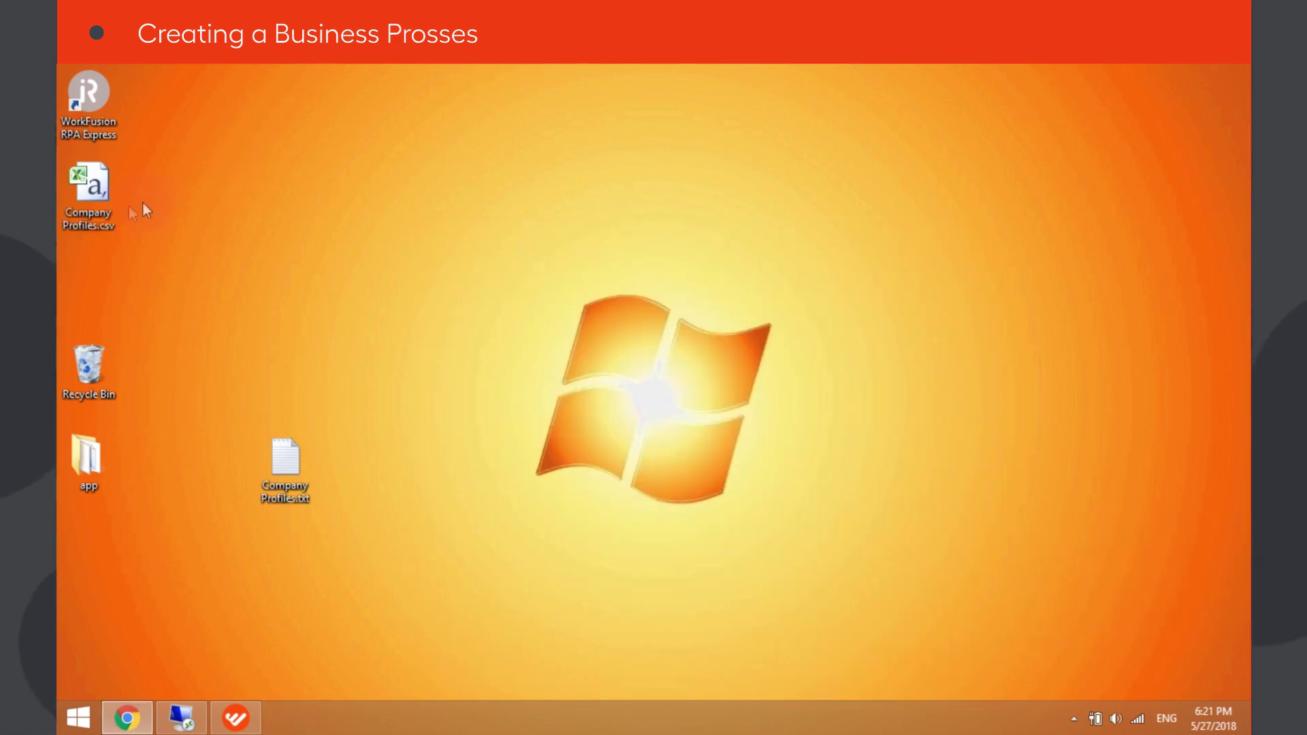
{"action": "left_click_drag", "start_coordinate": [95, 209], "coordinate": [344, 456]}
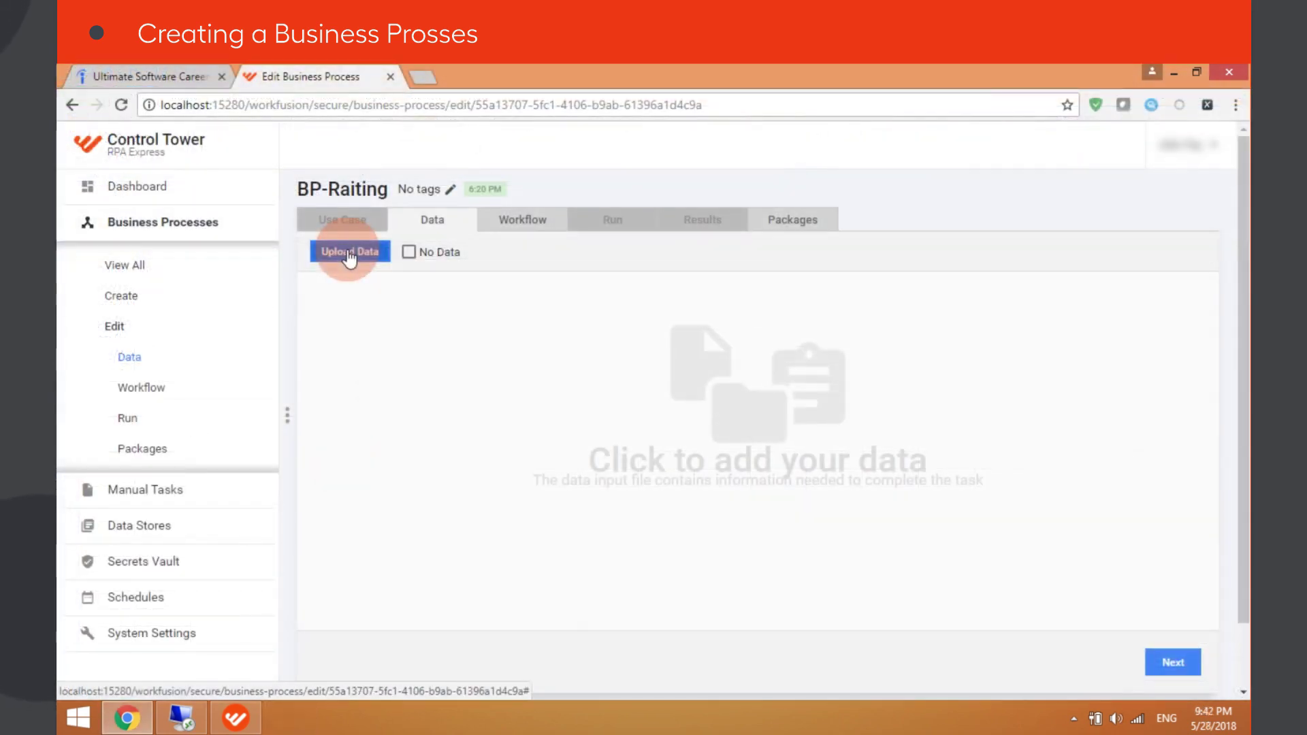
Step: Upload Company Profiles.csv as BP-Raiting's input data, giving 6 records
{"action": "left_click", "coordinate": [347, 251]}
{"action": "left_click", "coordinate": [836, 251]}
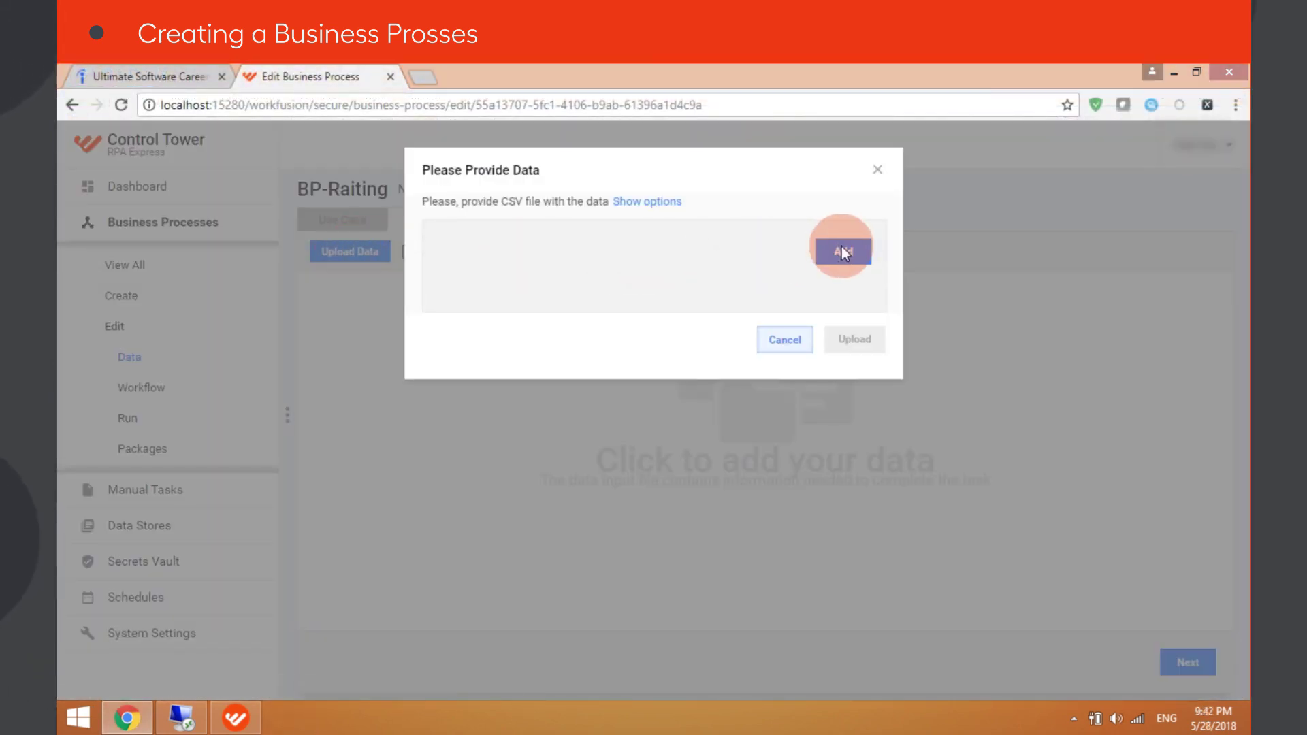
{"action": "left_click_drag", "start_coordinate": [680, 269], "coordinate": [674, 344]}
{"action": "left_click", "coordinate": [423, 334]}
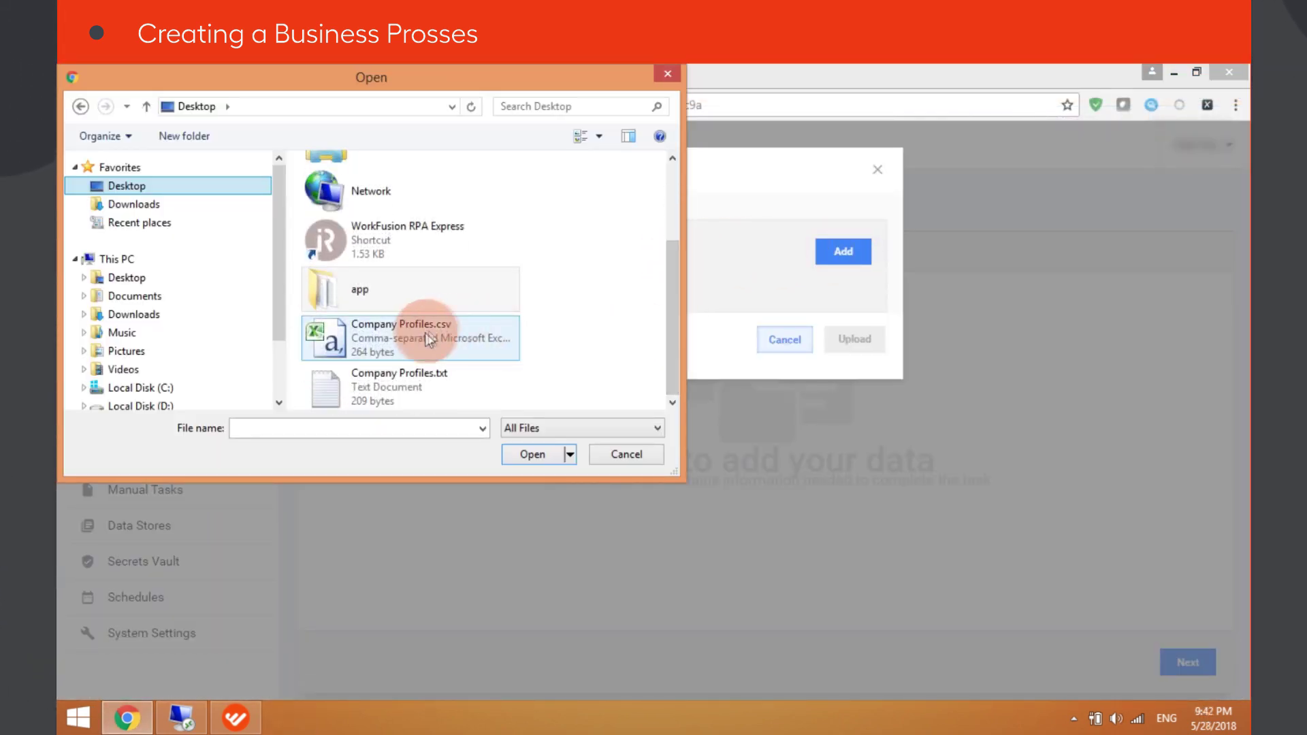
{"action": "left_click", "coordinate": [525, 451]}
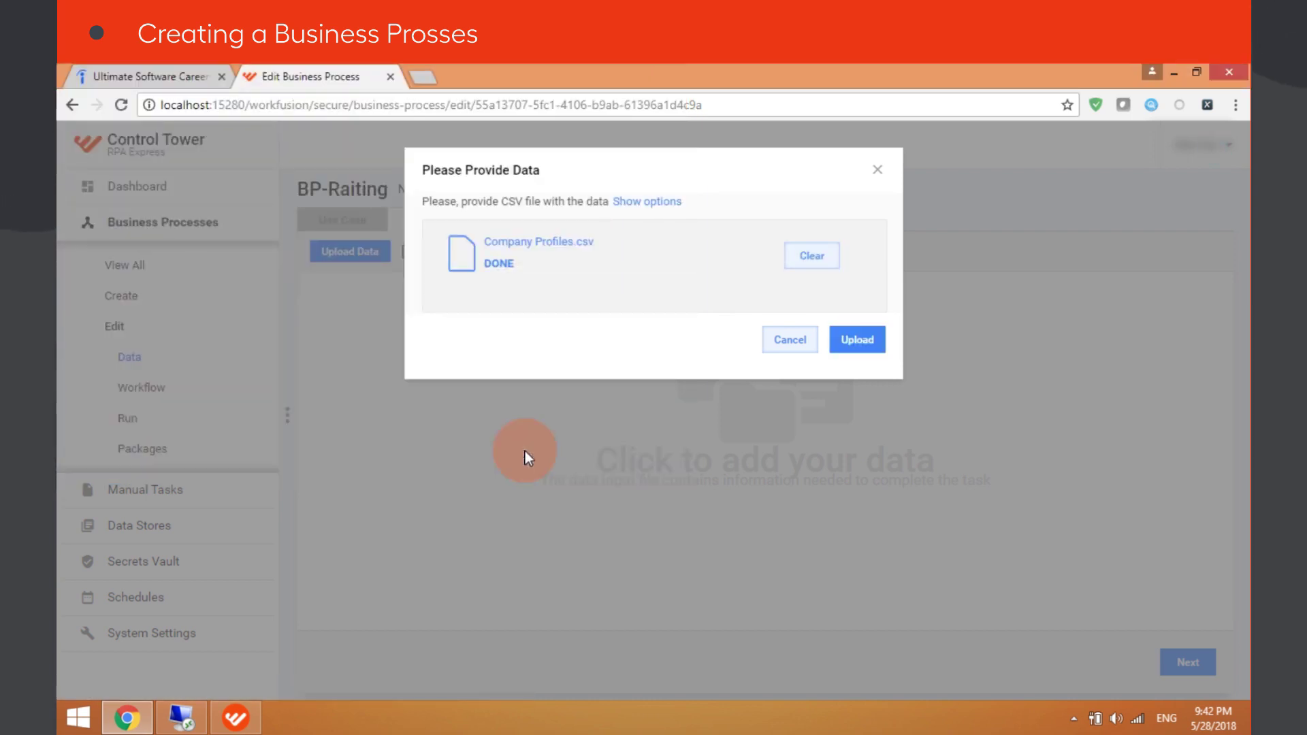
{"action": "left_click", "coordinate": [856, 343]}
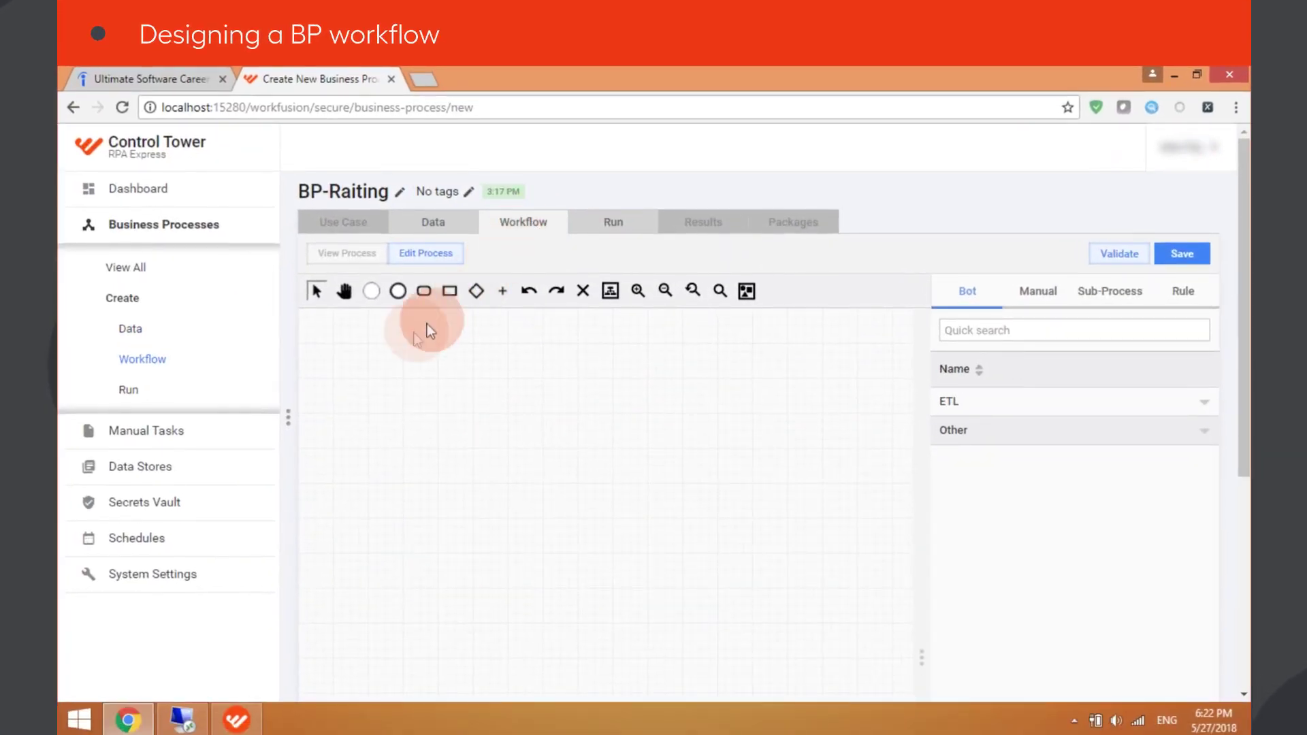
Step: Add a Start element and connect it to the raiting_website_validation bot task
{"action": "right_click", "coordinate": [319, 366]}
{"action": "left_click", "coordinate": [337, 374]}
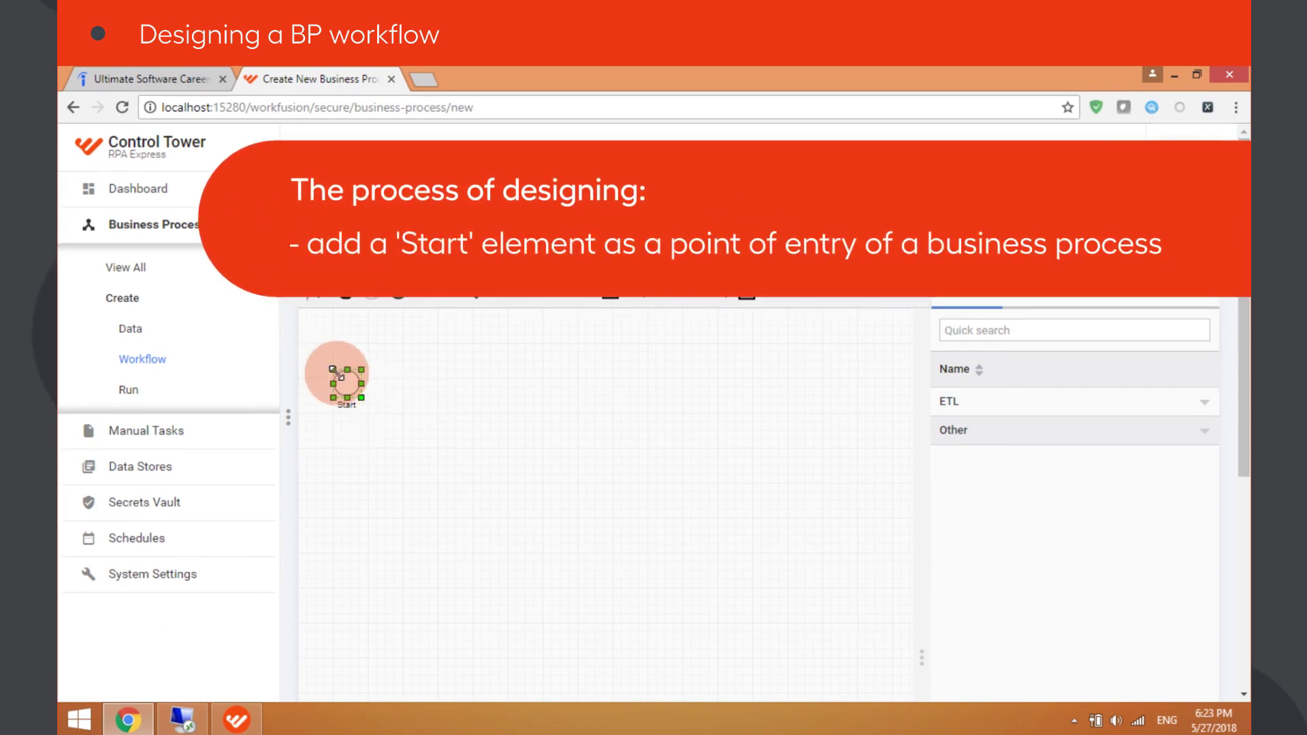
{"action": "left_click", "coordinate": [964, 446]}
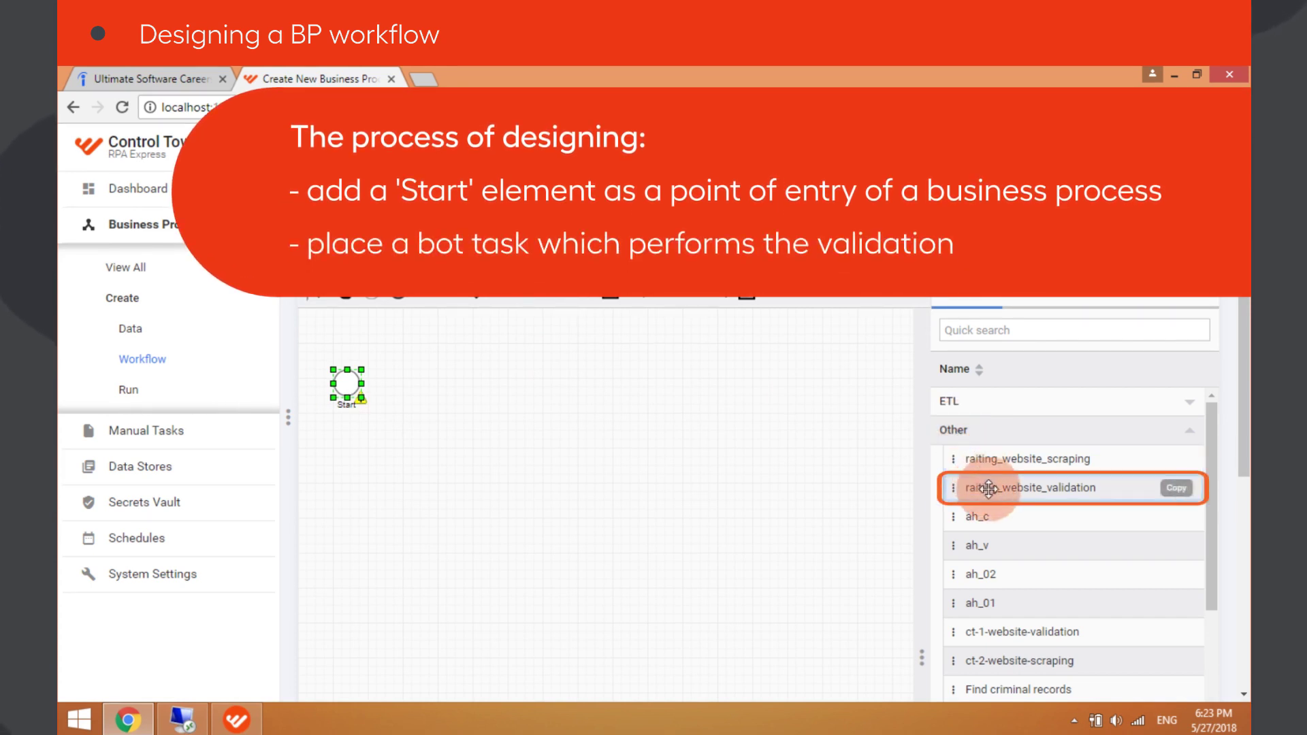
{"action": "left_click_drag", "start_coordinate": [988, 488], "coordinate": [442, 383]}
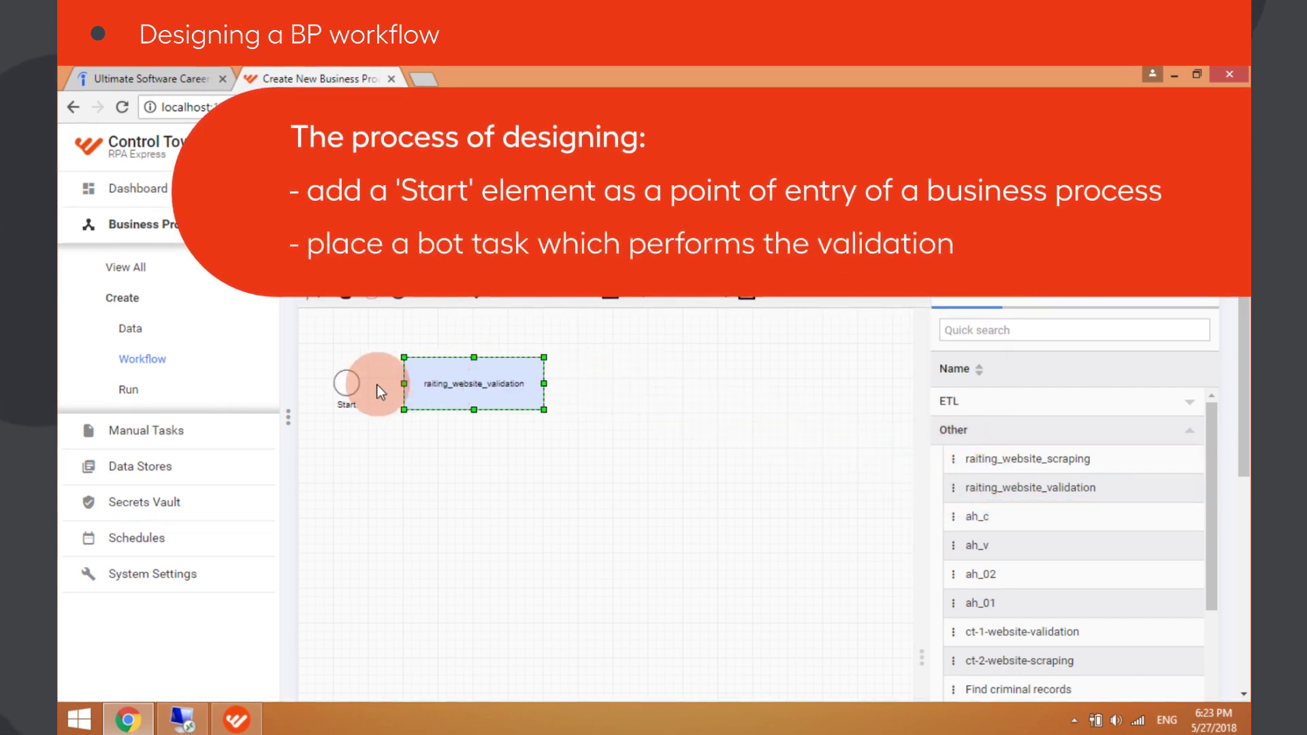
{"action": "left_click_drag", "start_coordinate": [350, 382], "coordinate": [404, 385]}
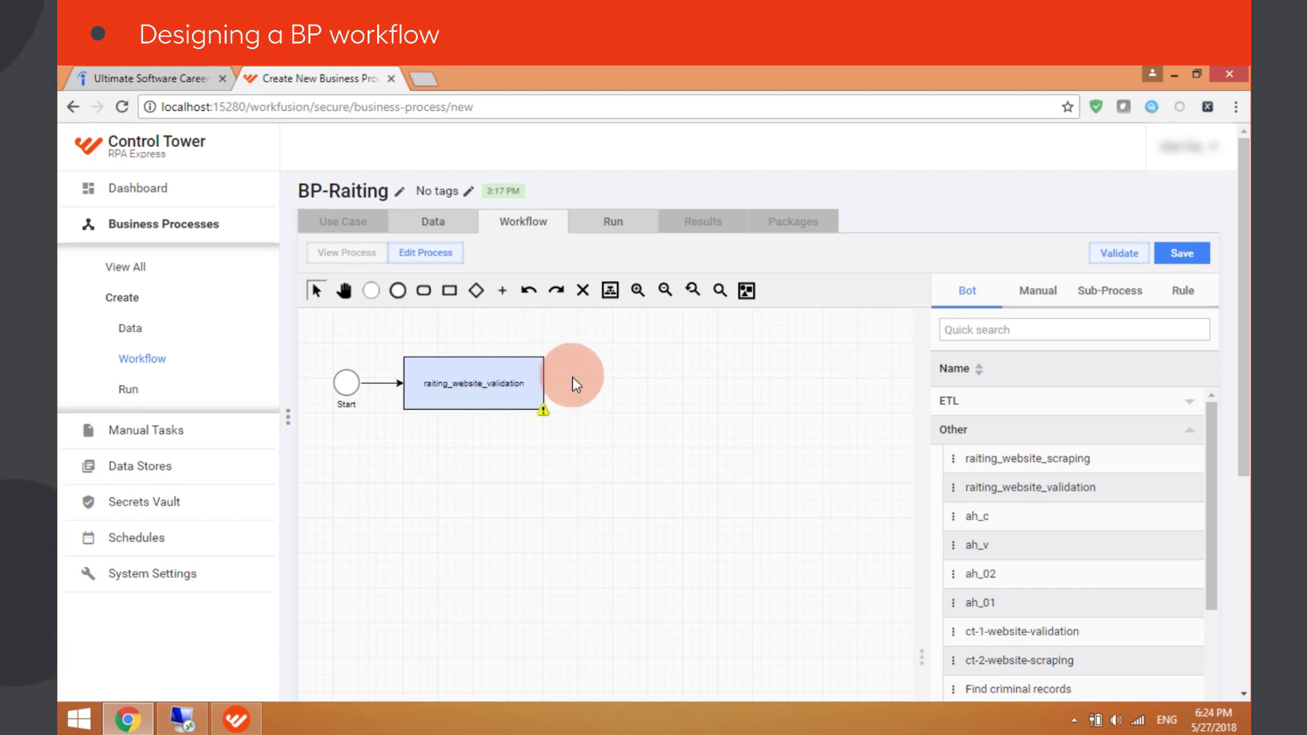
Step: Add a Decision Rule after raiting_website_validation and connect the task to it
{"action": "right_click", "coordinate": [589, 381]}
{"action": "left_click", "coordinate": [627, 446]}
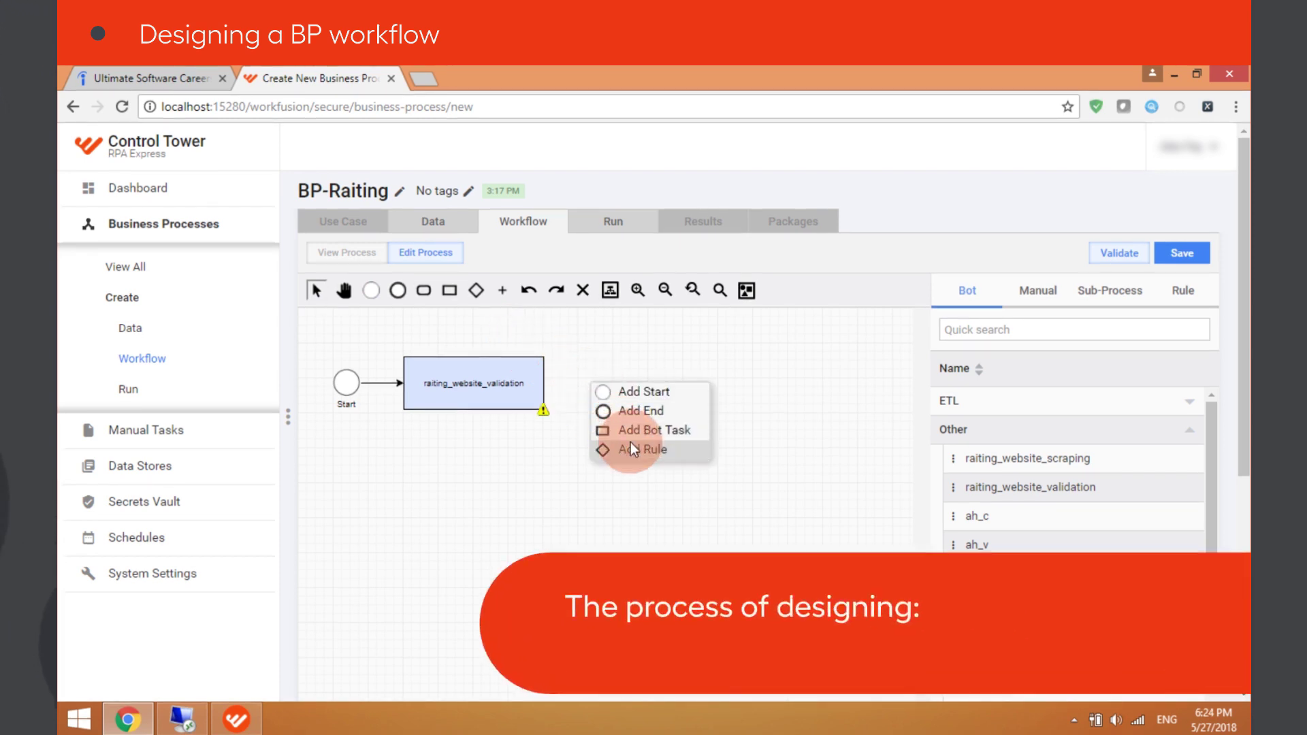
{"action": "mouse_move", "coordinate": [546, 385]}
{"action": "left_click_drag", "start_coordinate": [575, 380], "coordinate": [579, 377]}
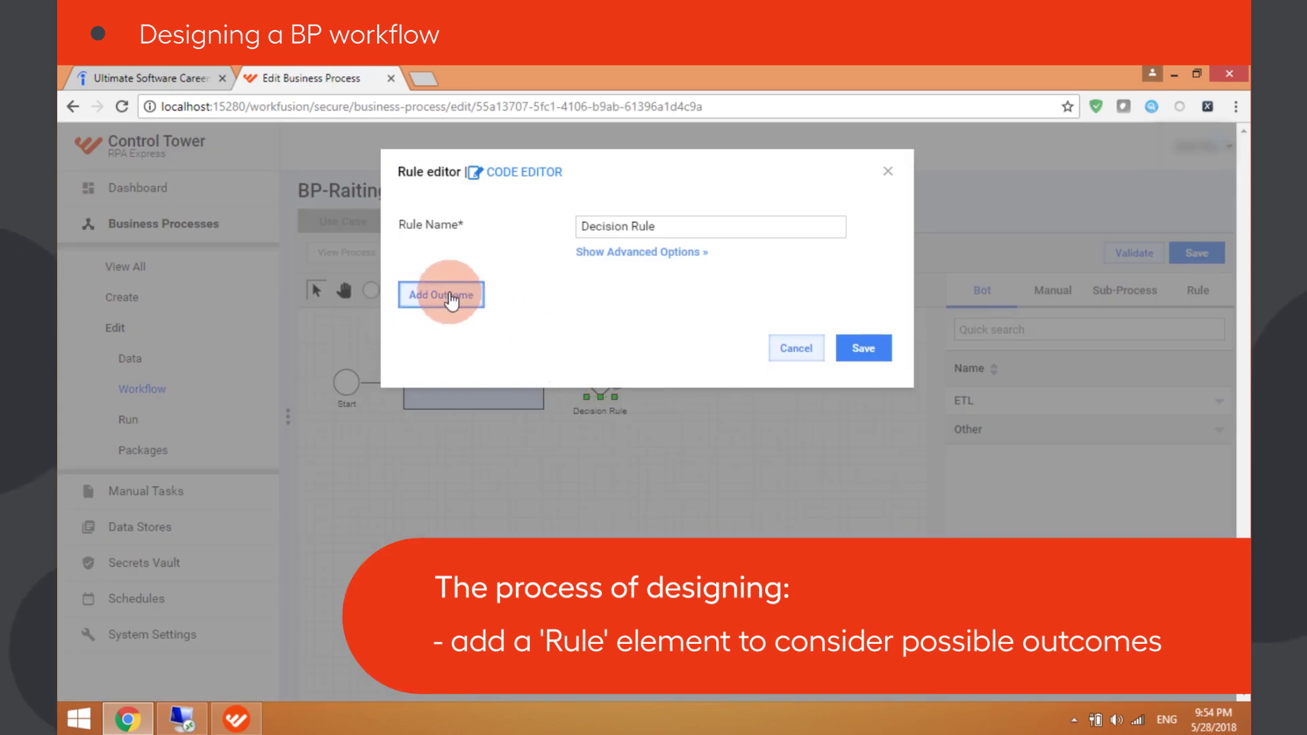
Step: Add a 'Valid' outcome to the Decision Rule with condition is_valid equals VALID and save
{"action": "left_click", "coordinate": [451, 300]}
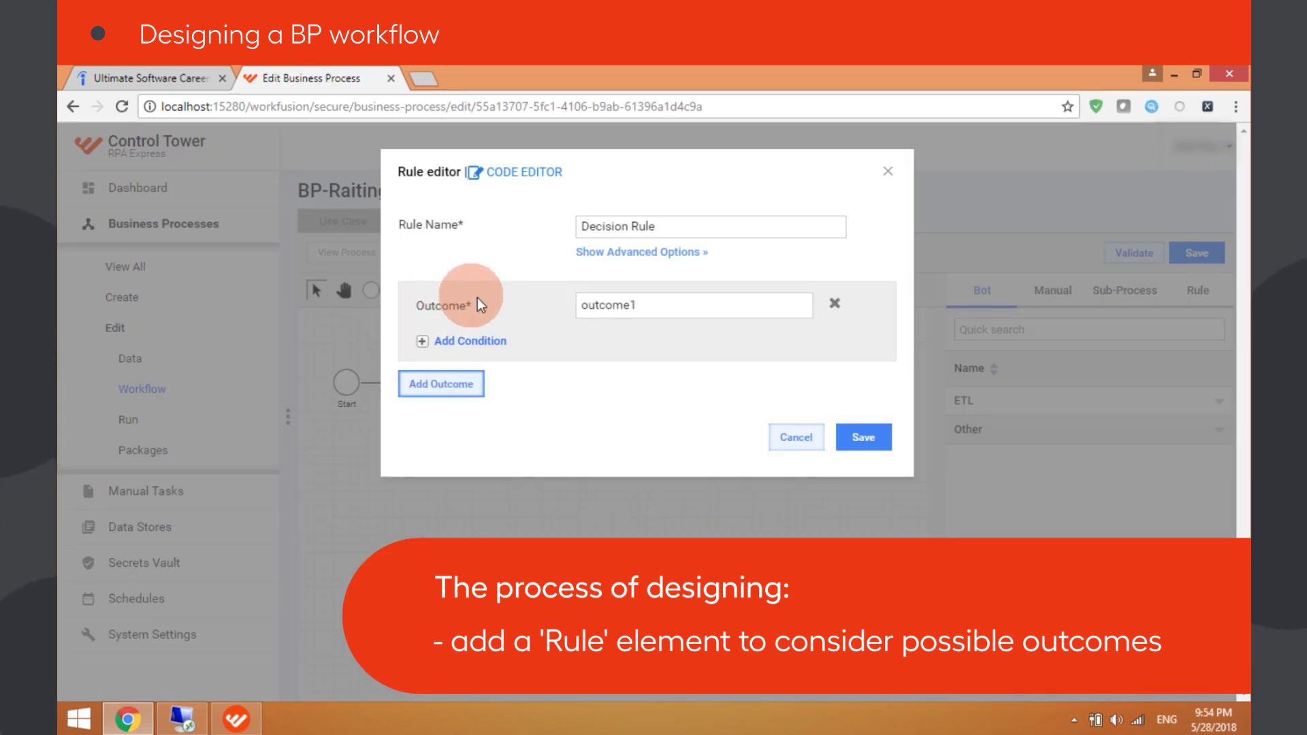
{"action": "left_click", "coordinate": [576, 305]}
{"action": "type", "text": "Valid"}
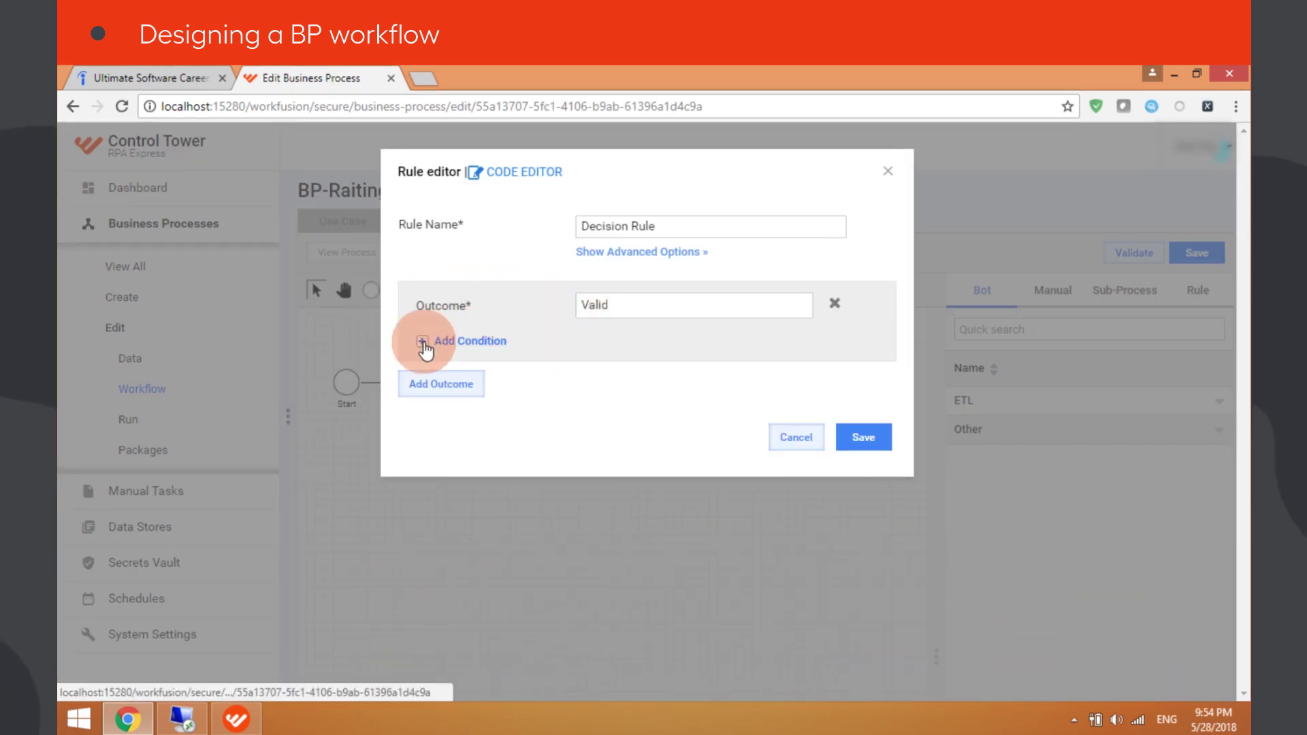
{"action": "left_click", "coordinate": [424, 344]}
{"action": "left_click", "coordinate": [439, 365]}
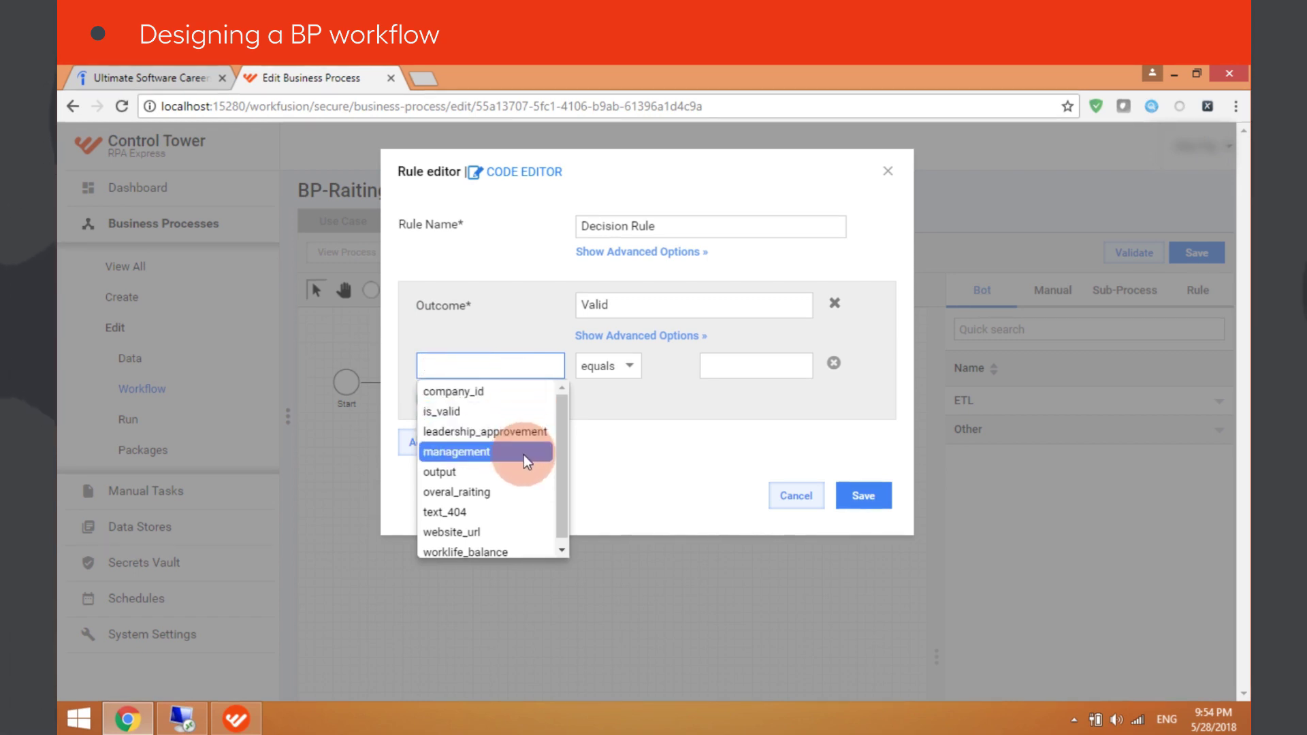
{"action": "left_click", "coordinate": [509, 411]}
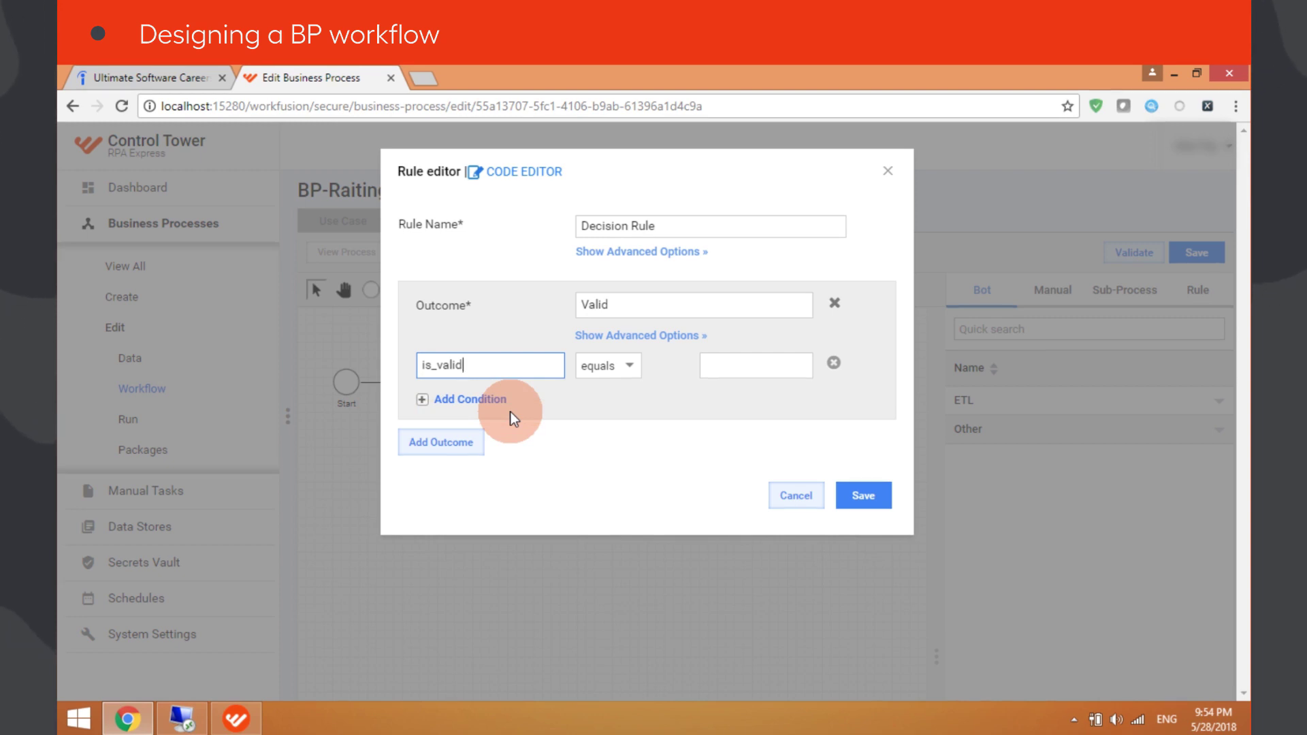
{"action": "left_click", "coordinate": [235, 719]}
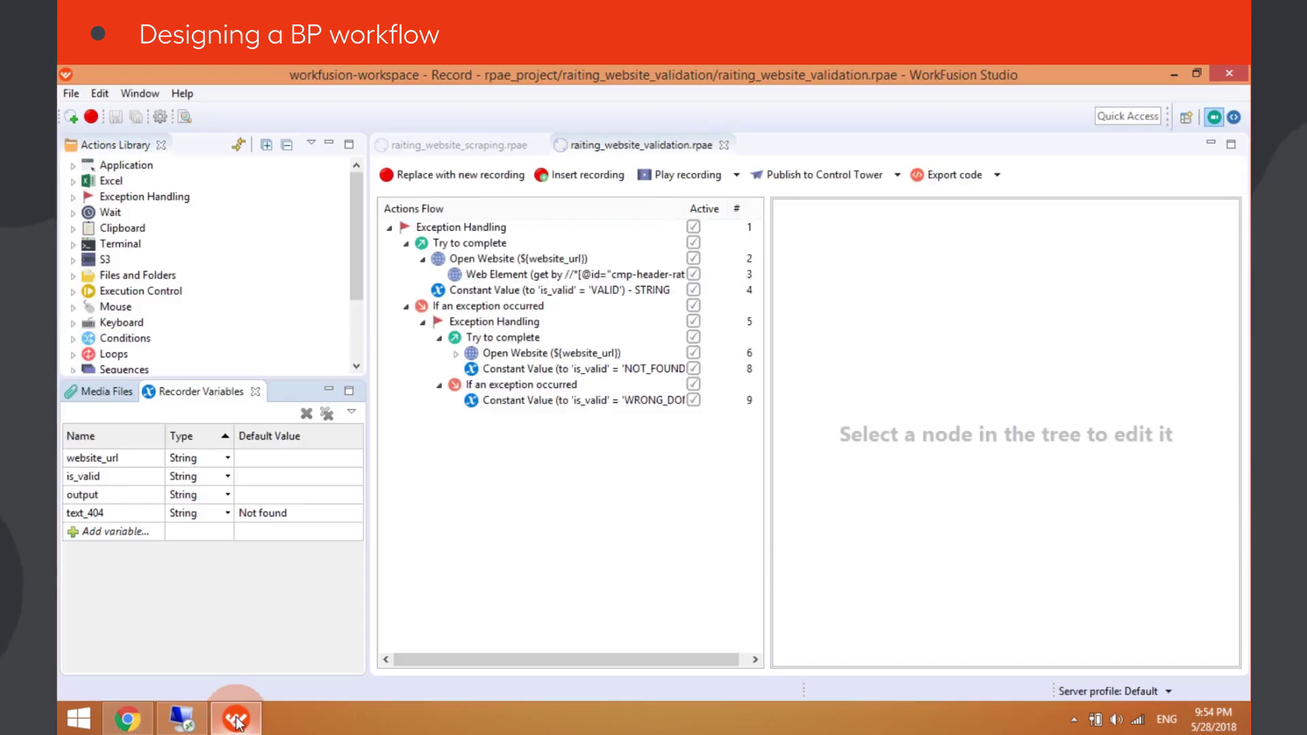
{"action": "left_click", "coordinate": [235, 719]}
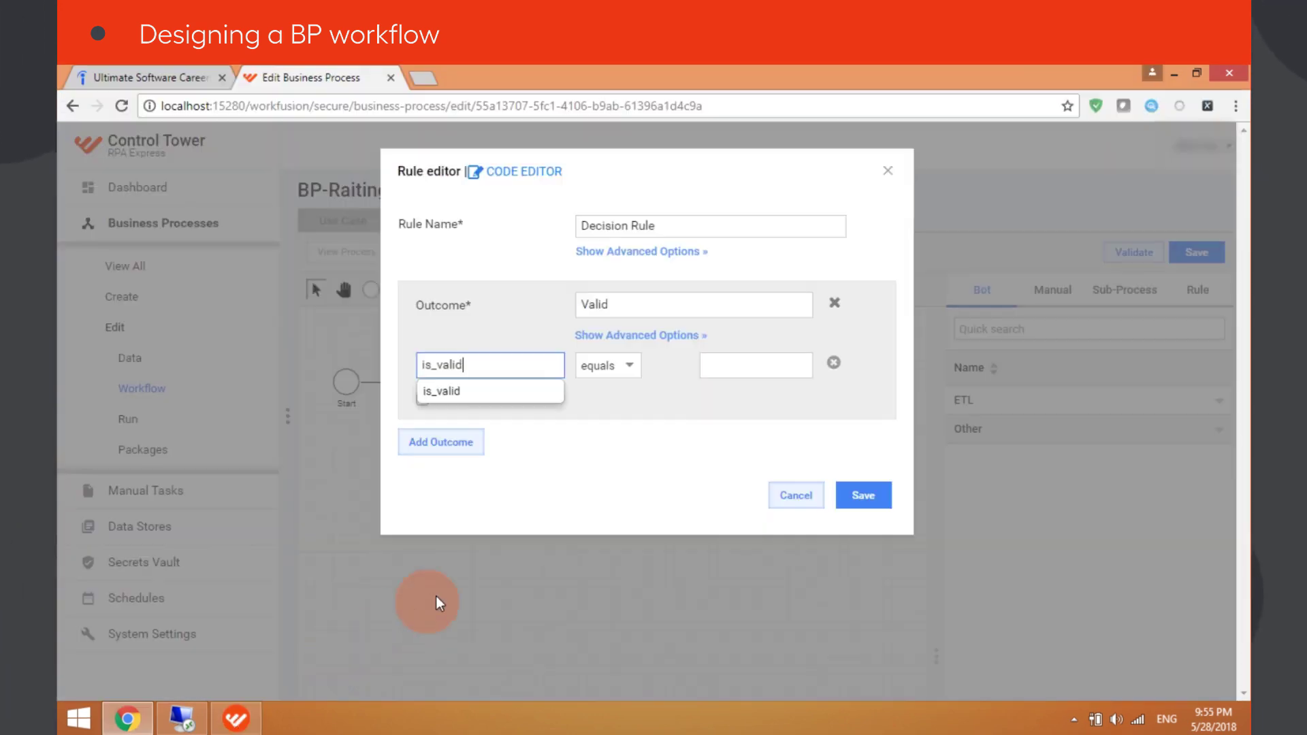
{"action": "left_click", "coordinate": [717, 373]}
{"action": "type", "text": "Va"}
{"action": "left_click", "coordinate": [857, 493]}
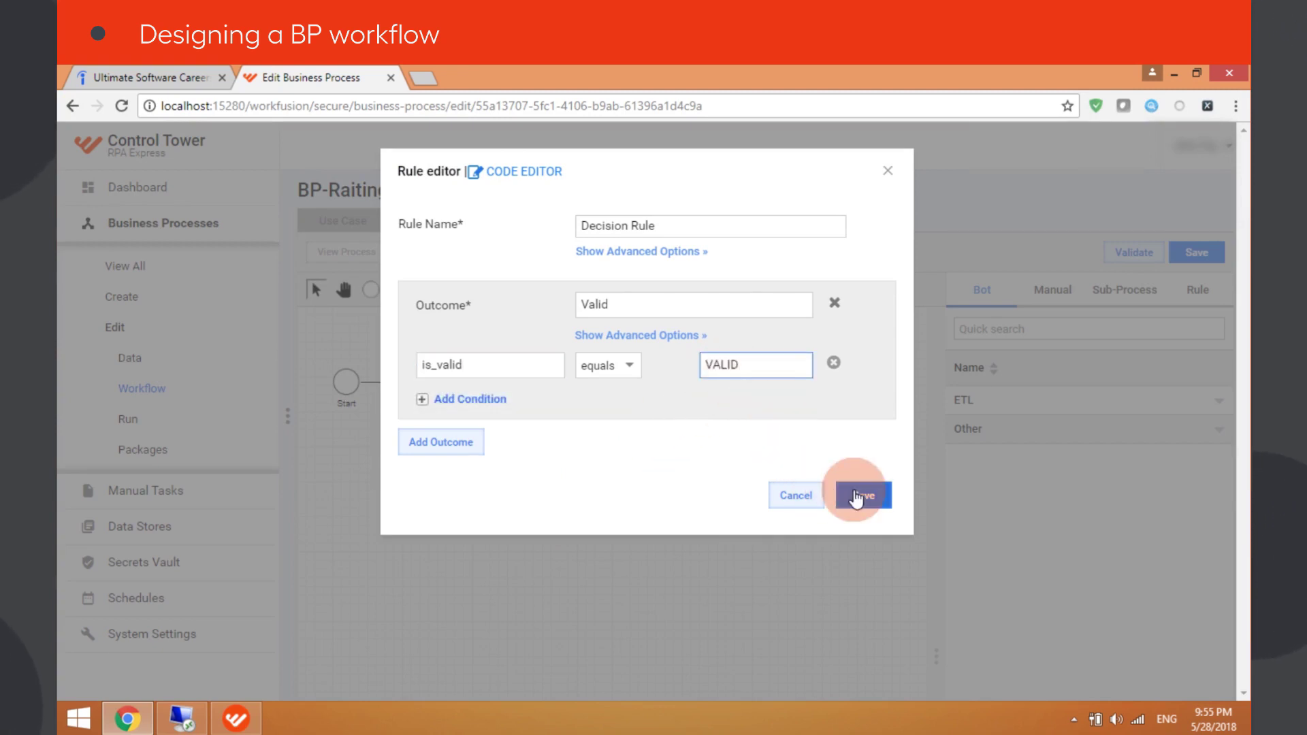
Step: Open the raiting_website_validation task's configuration and pick the raiting_website_scraping bot
{"action": "left_click", "coordinate": [479, 379]}
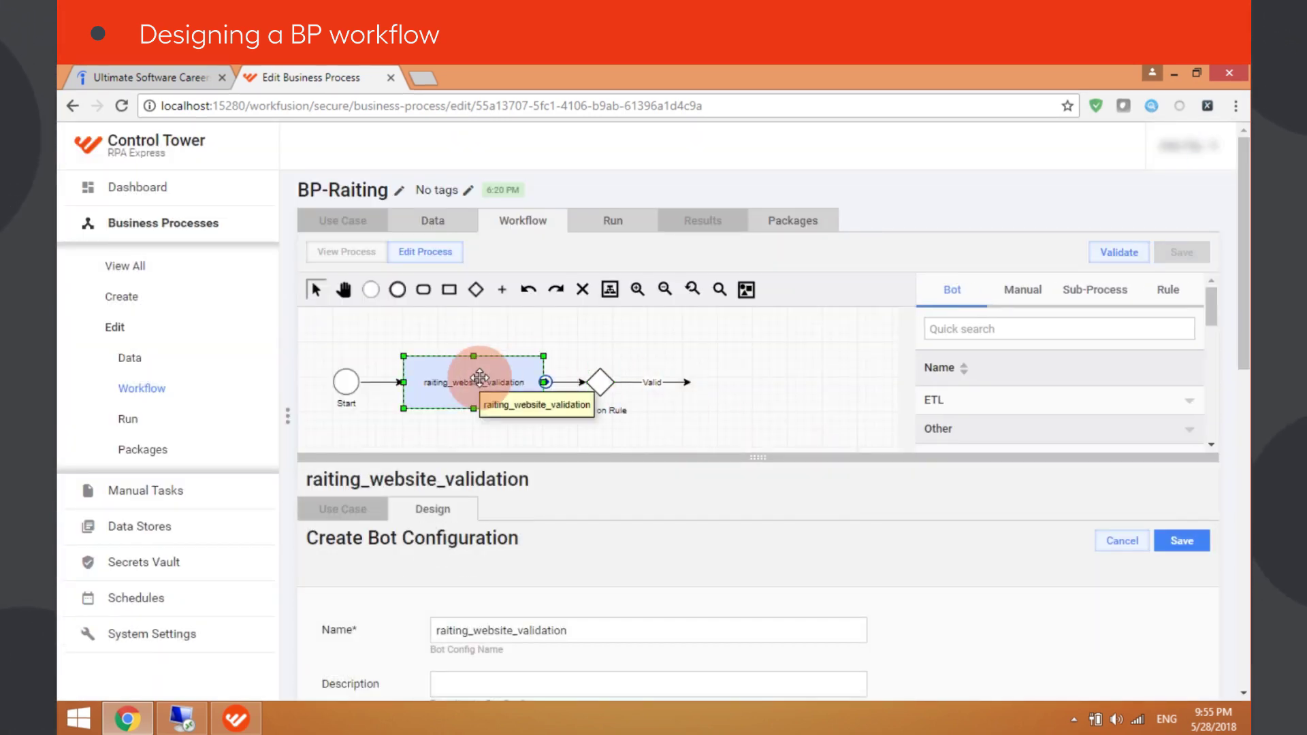
{"action": "scroll", "coordinate": [558, 476], "scroll_direction": "down", "scroll_amount": 6}
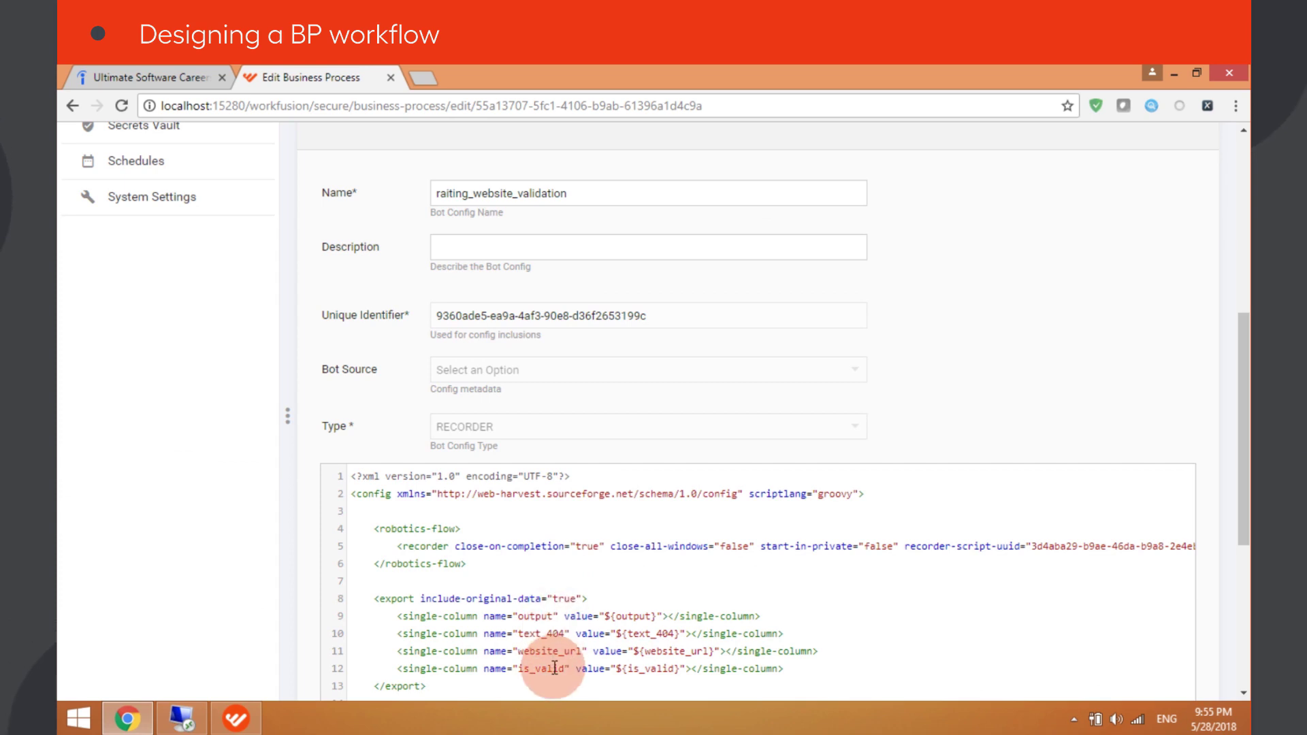
{"action": "left_click", "coordinate": [1008, 458]}
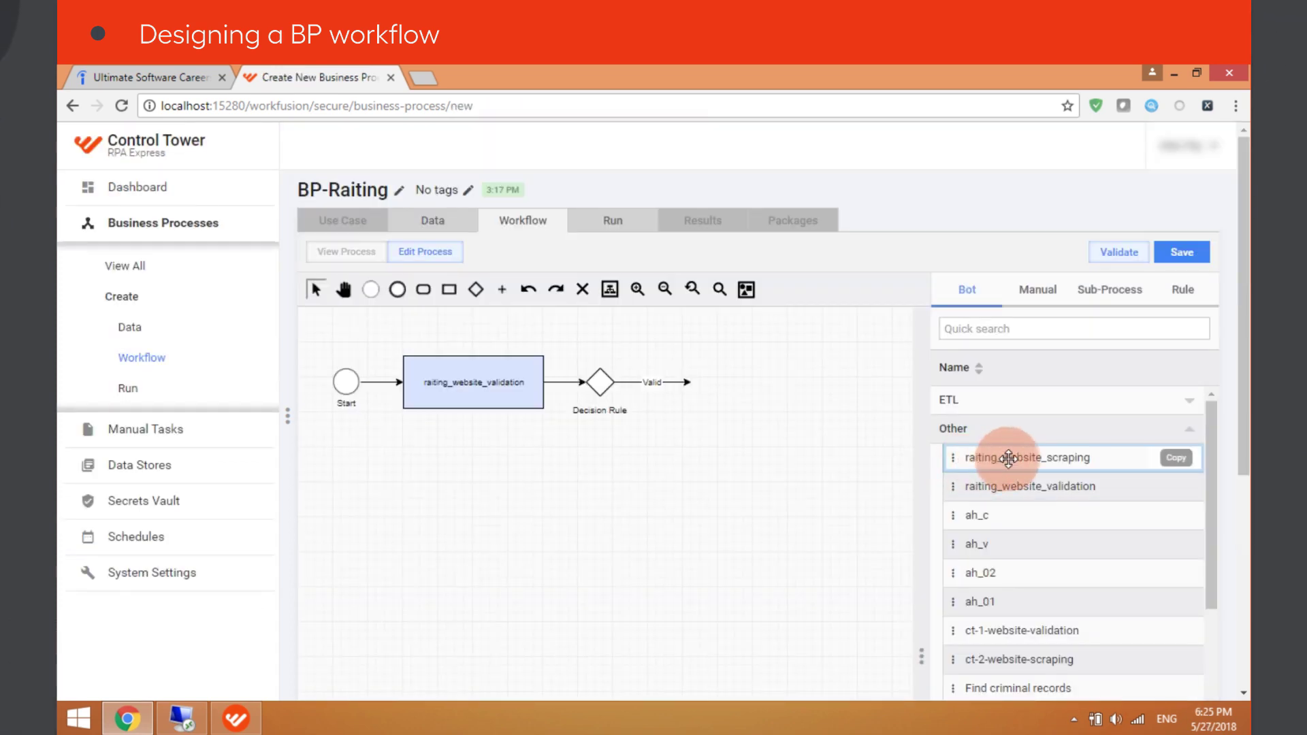
Step: Place the raiting_website_scraping task on the Valid branch and end it with an End event
{"action": "left_click_drag", "start_coordinate": [1009, 458], "coordinate": [740, 463]}
{"action": "left_click", "coordinate": [846, 379]}
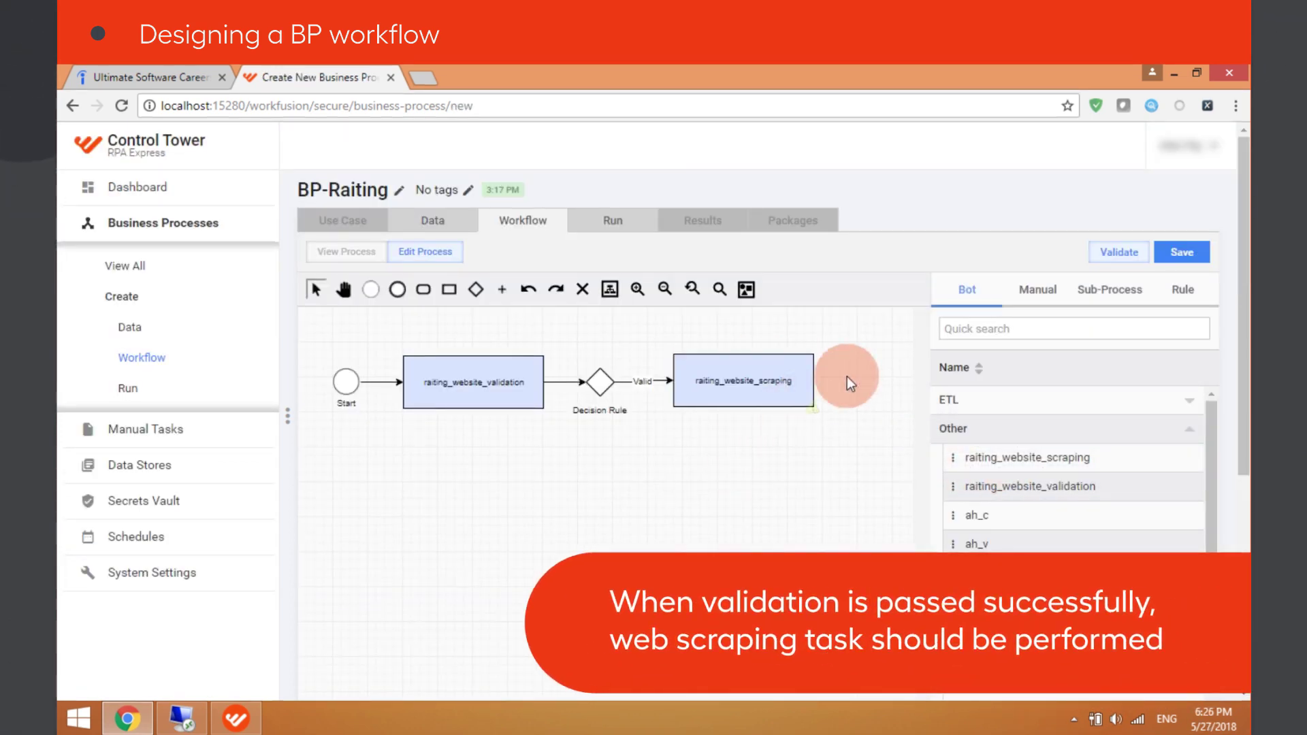
{"action": "left_click", "coordinate": [892, 411]}
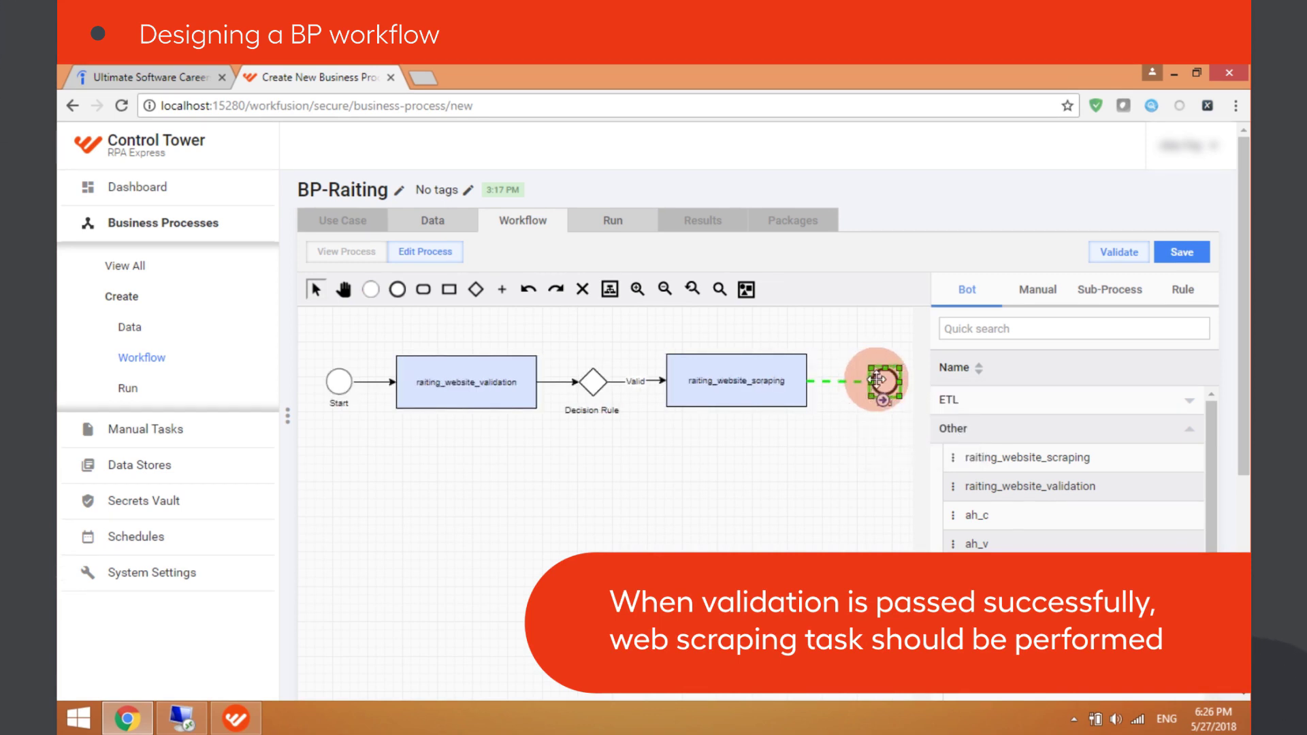
Step: Give the Decision Rule a Wrong Domain outcome where is_valid equals WRONG_DOMAIN, routed to End
{"action": "left_click", "coordinate": [594, 382]}
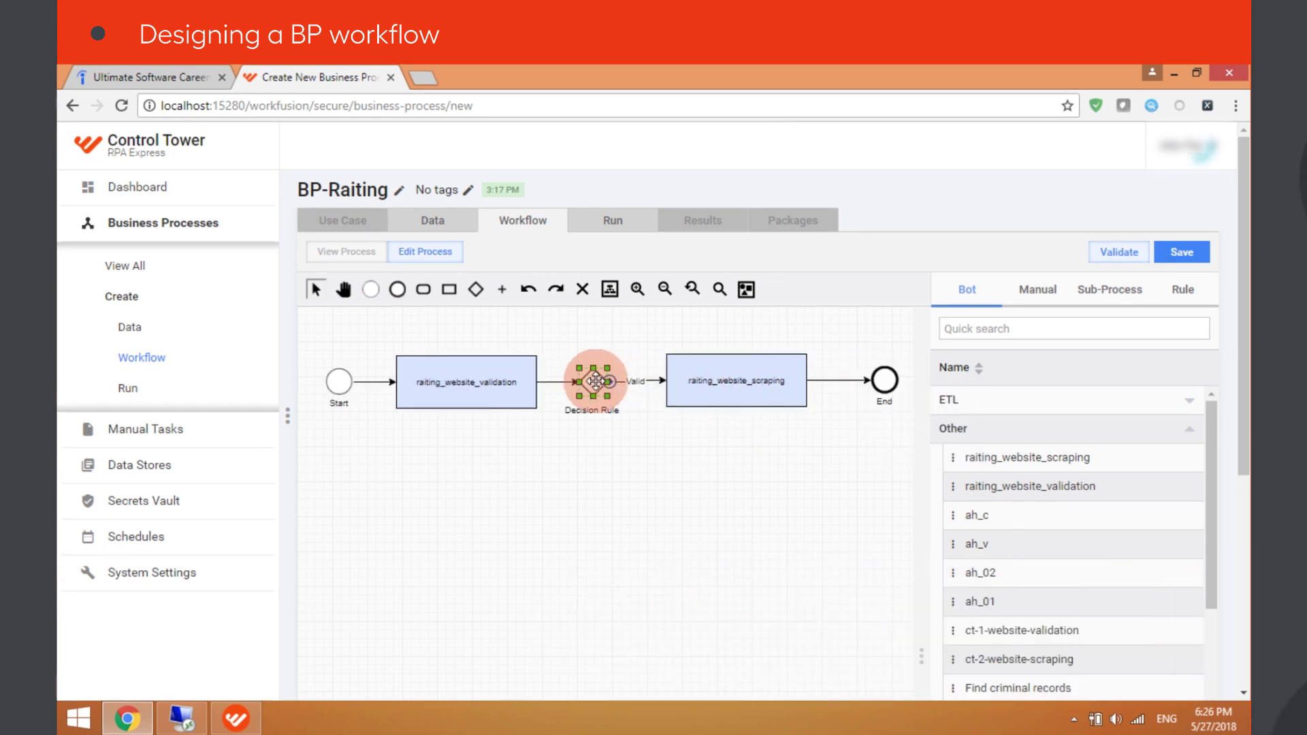
{"action": "double_click", "coordinate": [595, 382]}
{"action": "left_click", "coordinate": [753, 511]}
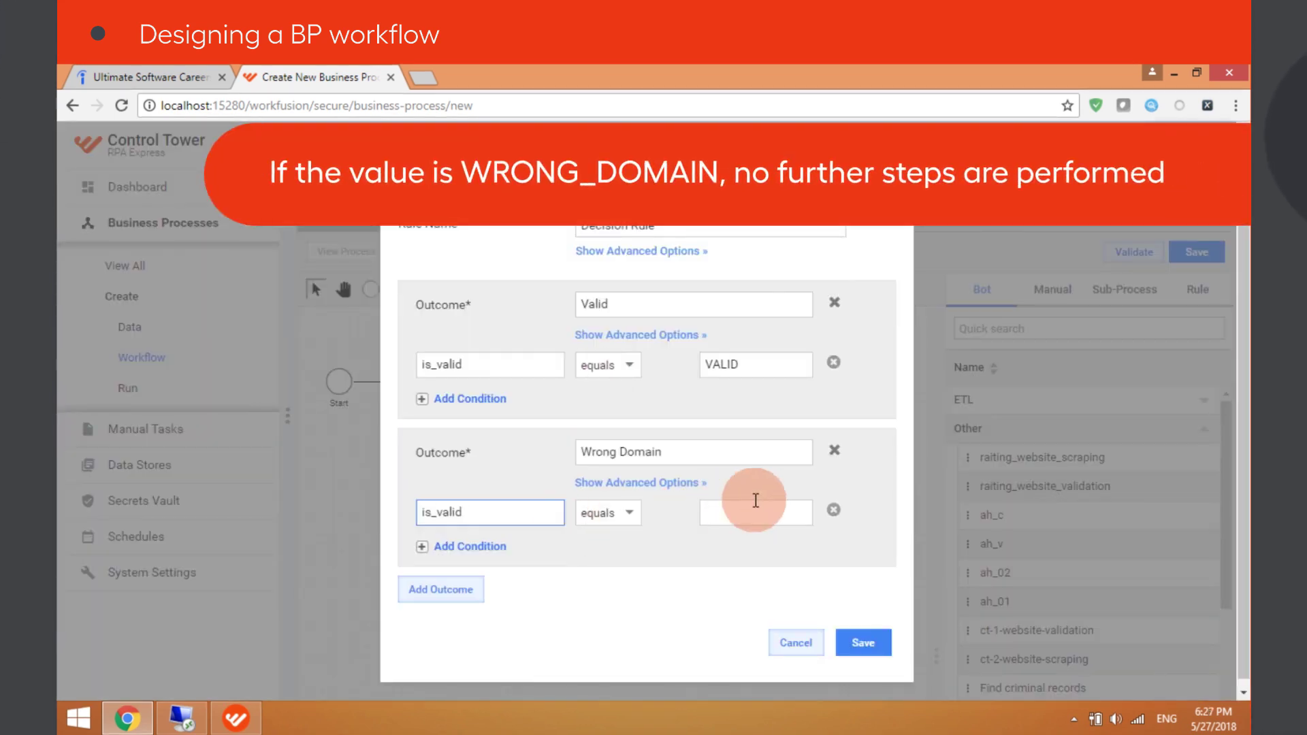
{"action": "type", "text": "WRONG_DOMAIN"}
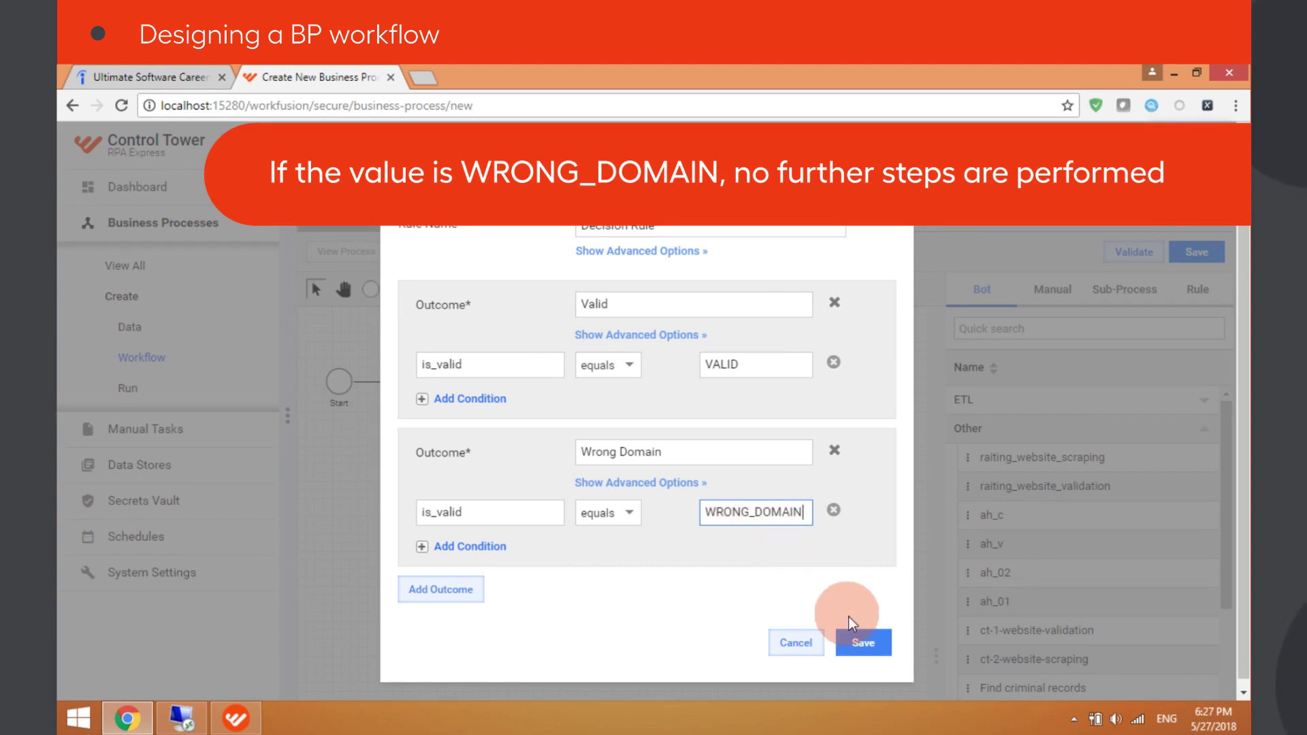
{"action": "left_click", "coordinate": [862, 641]}
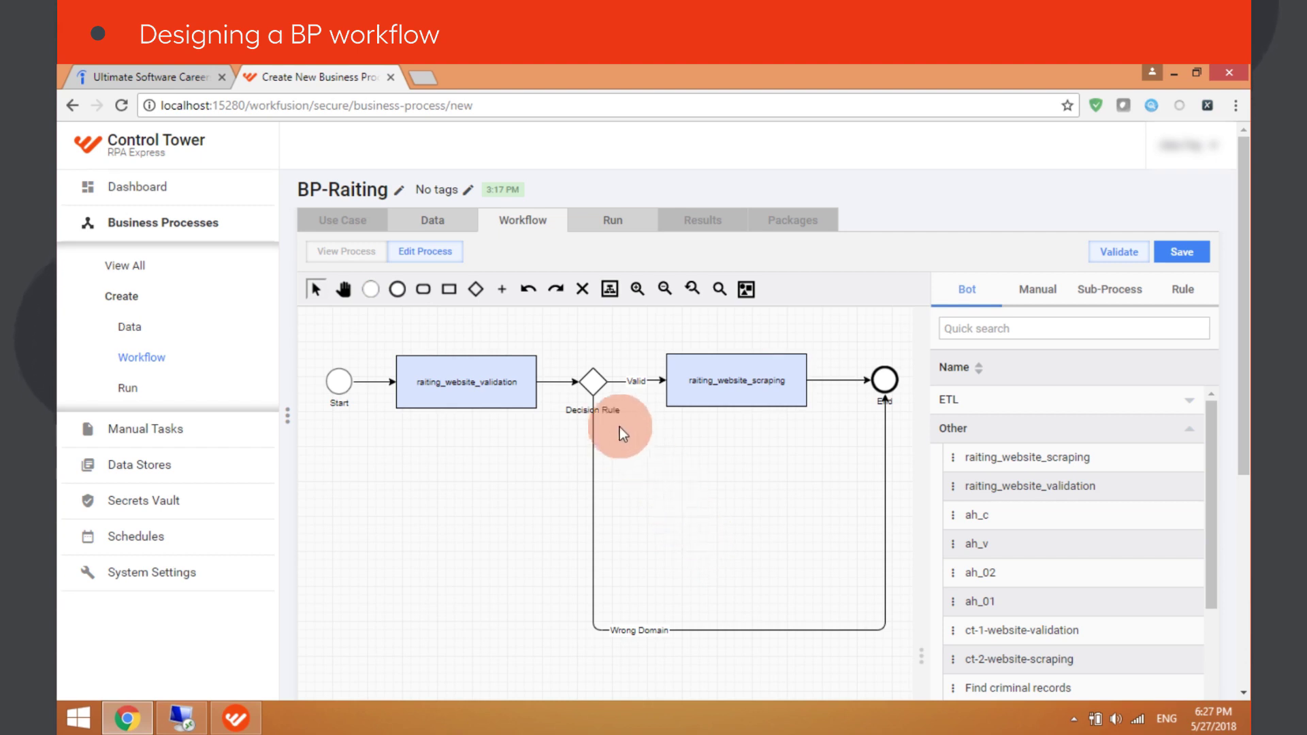
Step: Add a Not found outcome to the Decision Rule with is_valid equals NOT_FOUND
{"action": "mouse_move", "coordinate": [593, 383]}
{"action": "double_click", "coordinate": [591, 379]}
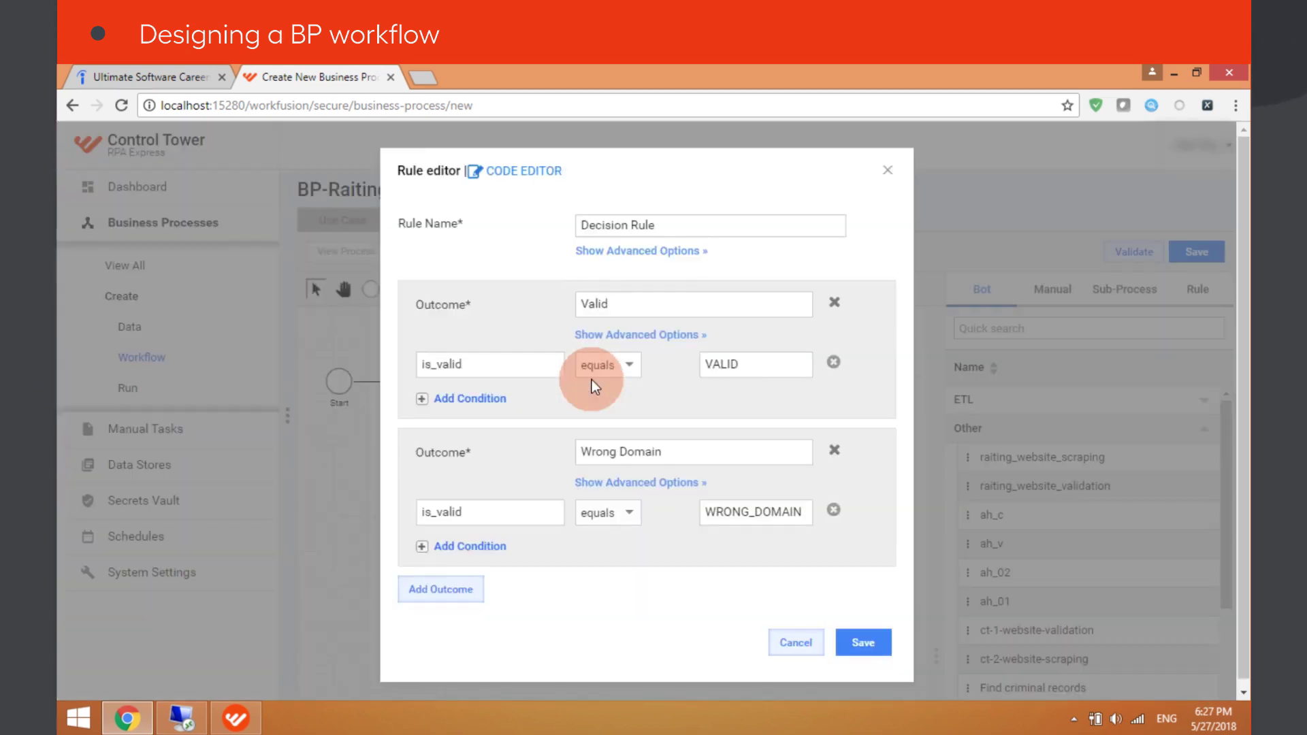
{"action": "left_click", "coordinate": [744, 570]}
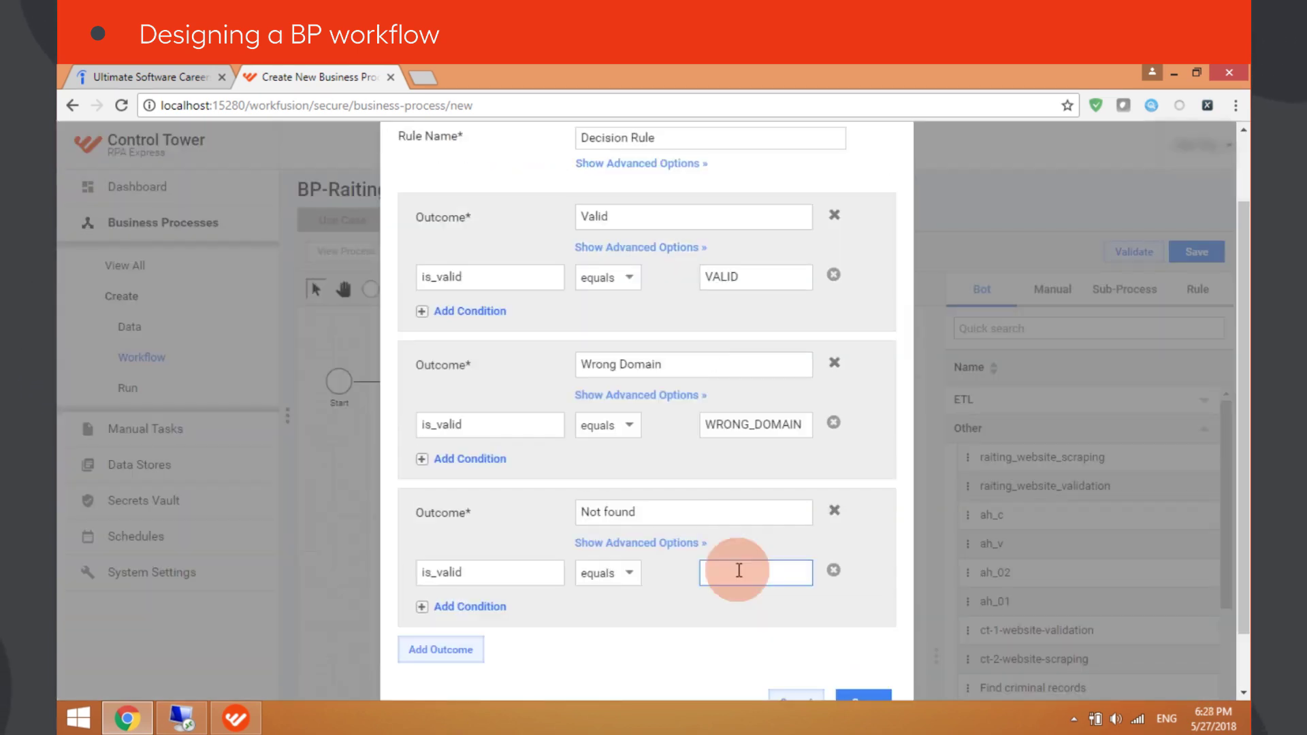
{"action": "type", "text": "NOT_FOUND"}
{"action": "scroll", "coordinate": [744, 576], "scroll_direction": "down", "scroll_amount": 1}
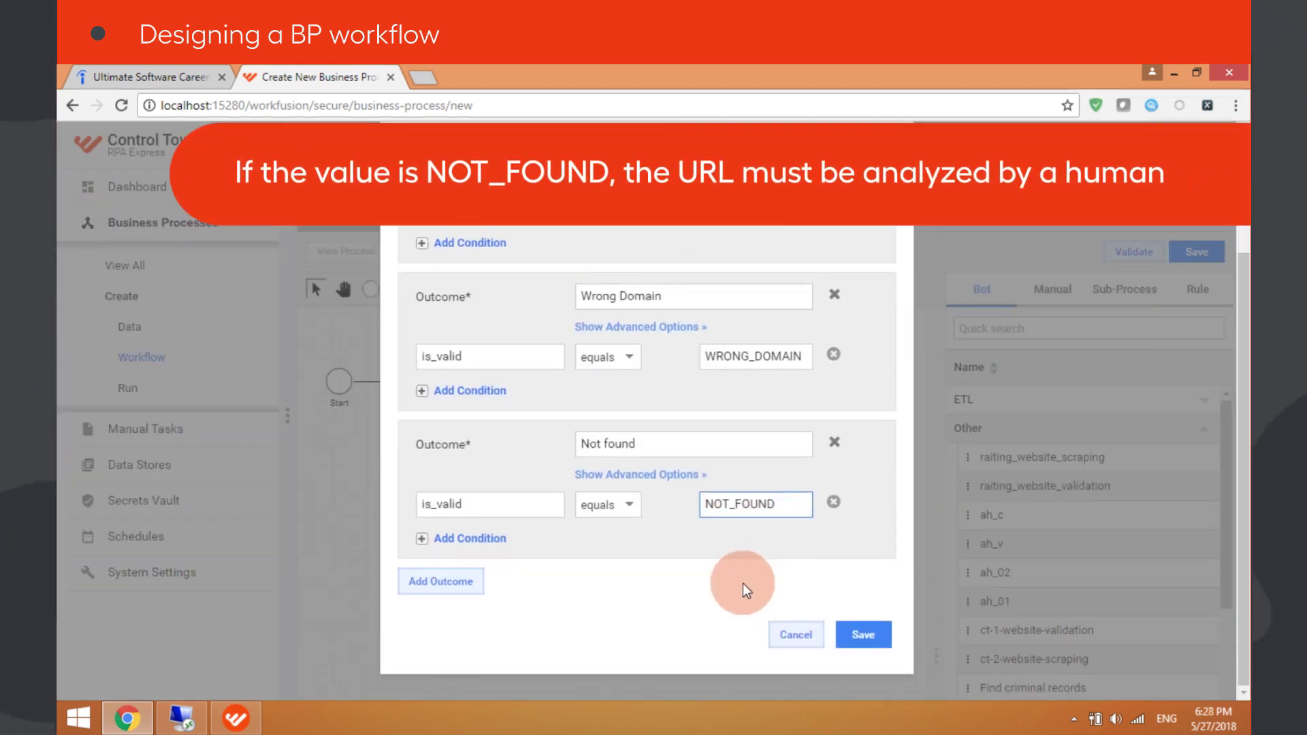
{"action": "left_click", "coordinate": [863, 634]}
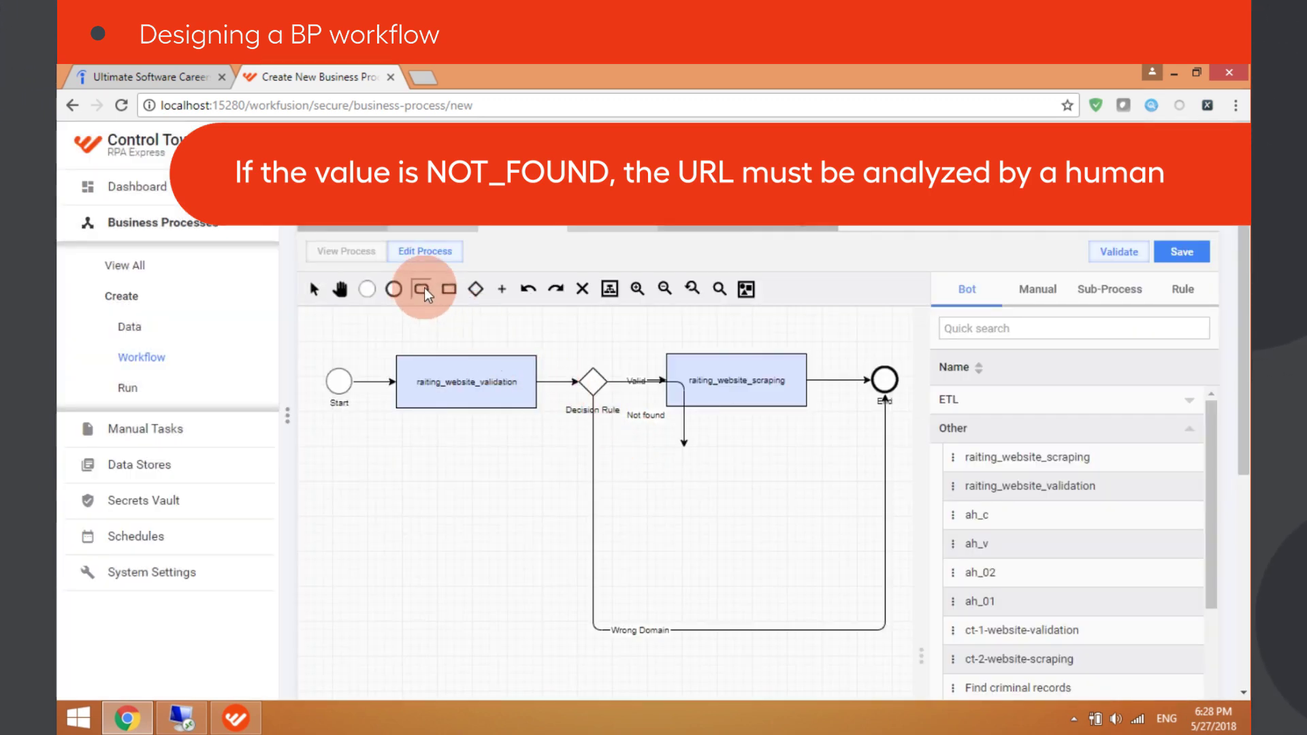
Step: Add a Manual Task, route the Not found branch to it, and connect it to scraping
{"action": "left_click_drag", "start_coordinate": [425, 290], "coordinate": [632, 516]}
{"action": "left_click", "coordinate": [684, 447]}
{"action": "left_click", "coordinate": [811, 519]}
{"action": "left_click_drag", "start_coordinate": [810, 519], "coordinate": [743, 401]}
{"action": "left_click", "coordinate": [752, 507]}
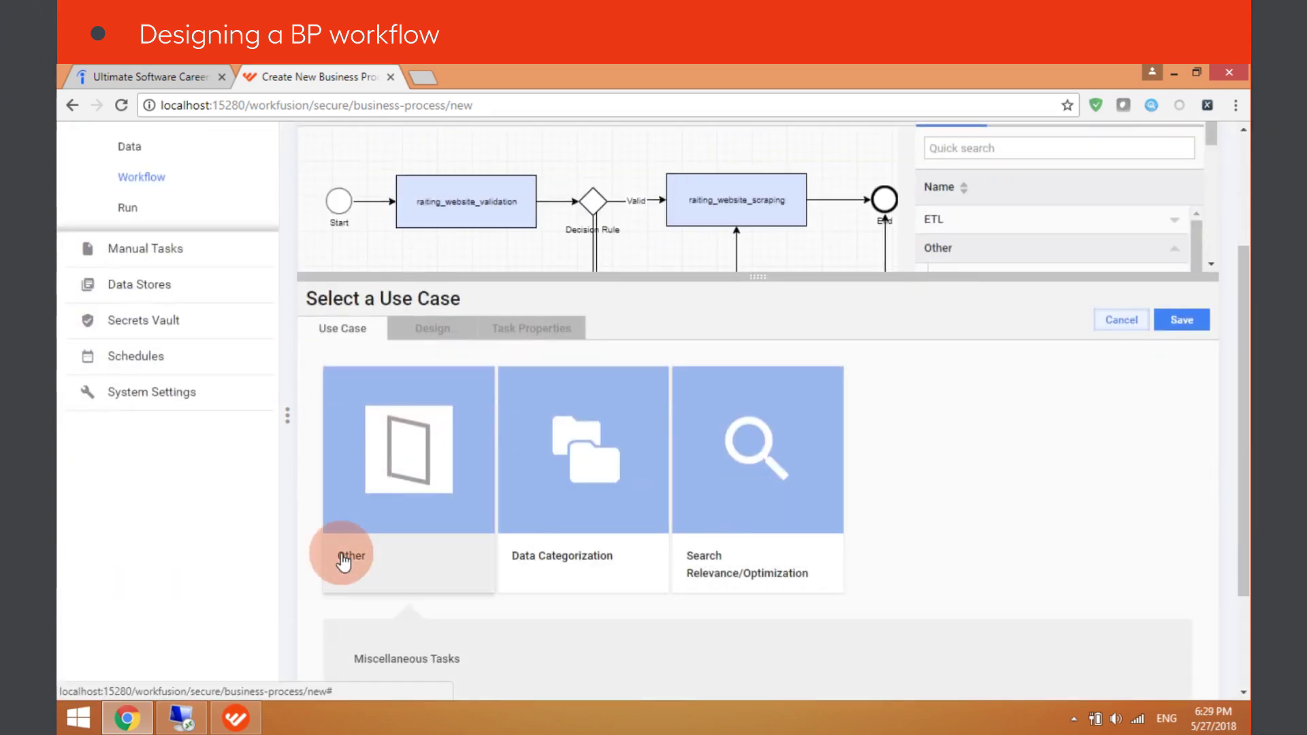
Step: Make the Manual Task a Miscellaneous Task titled 'Find website url' with Old URL and Company ID lines
{"action": "left_click", "coordinate": [400, 525]}
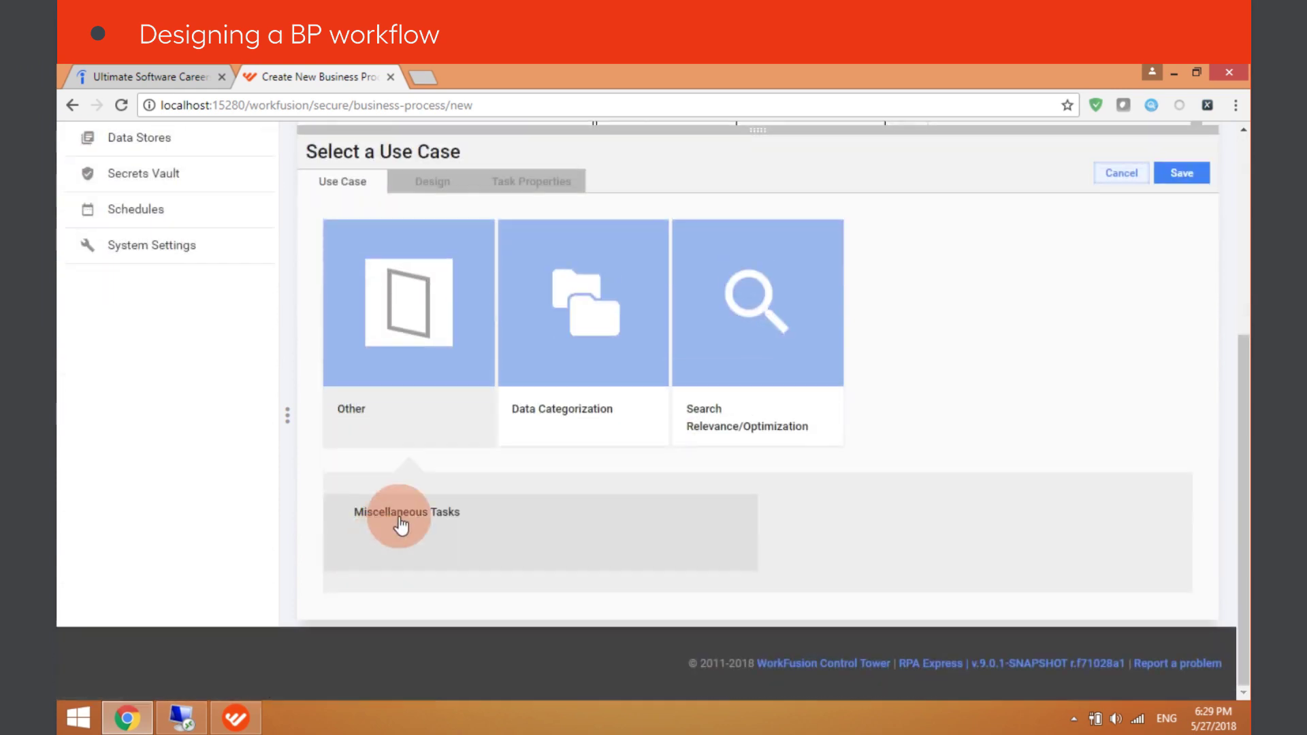
{"action": "left_click", "coordinate": [394, 551]}
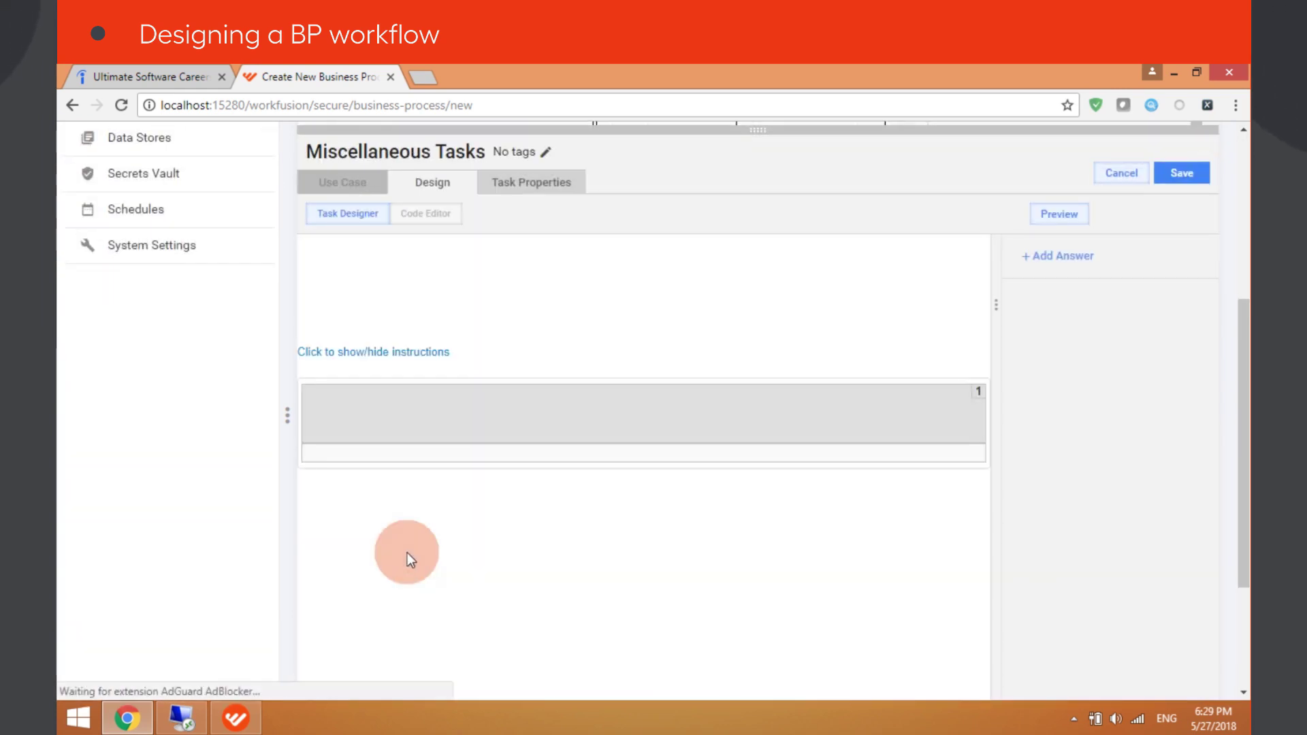
{"action": "double_click", "coordinate": [388, 322]}
{"action": "type", "text": "Find website ur"}
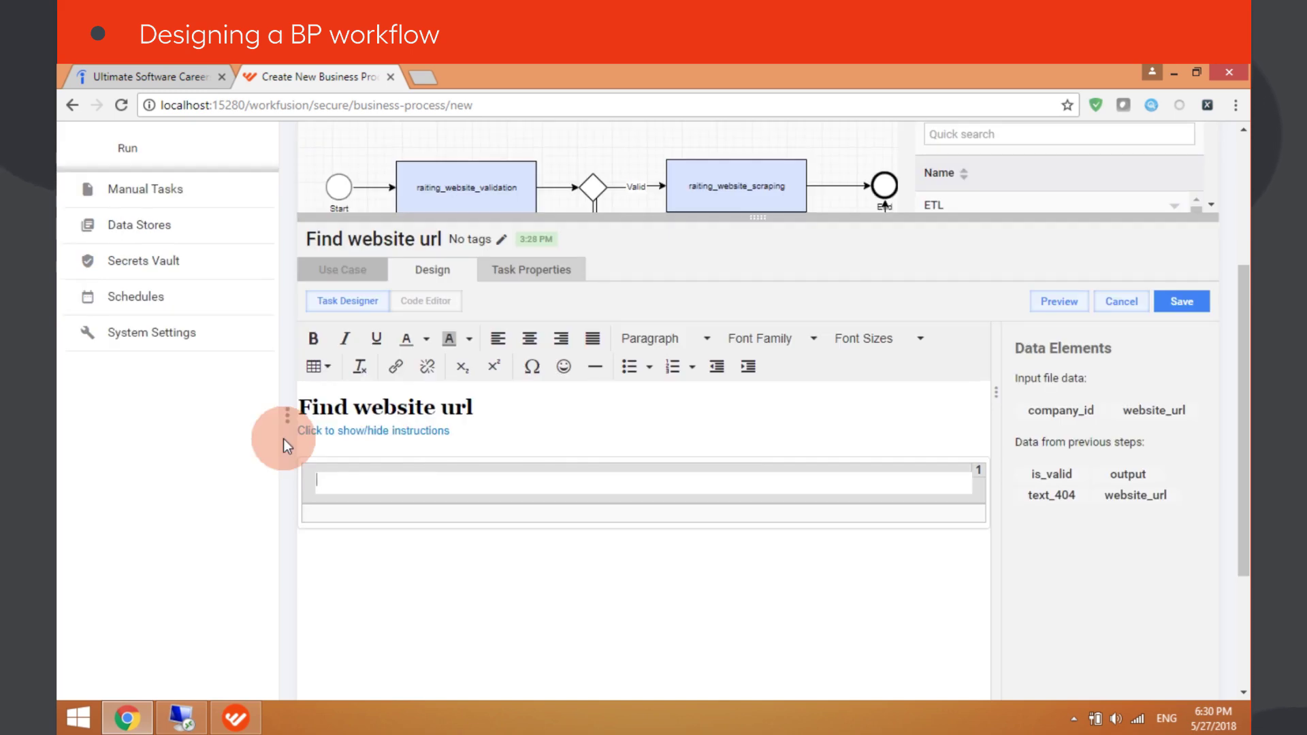
{"action": "type", "text": "Old URL for checking:"}
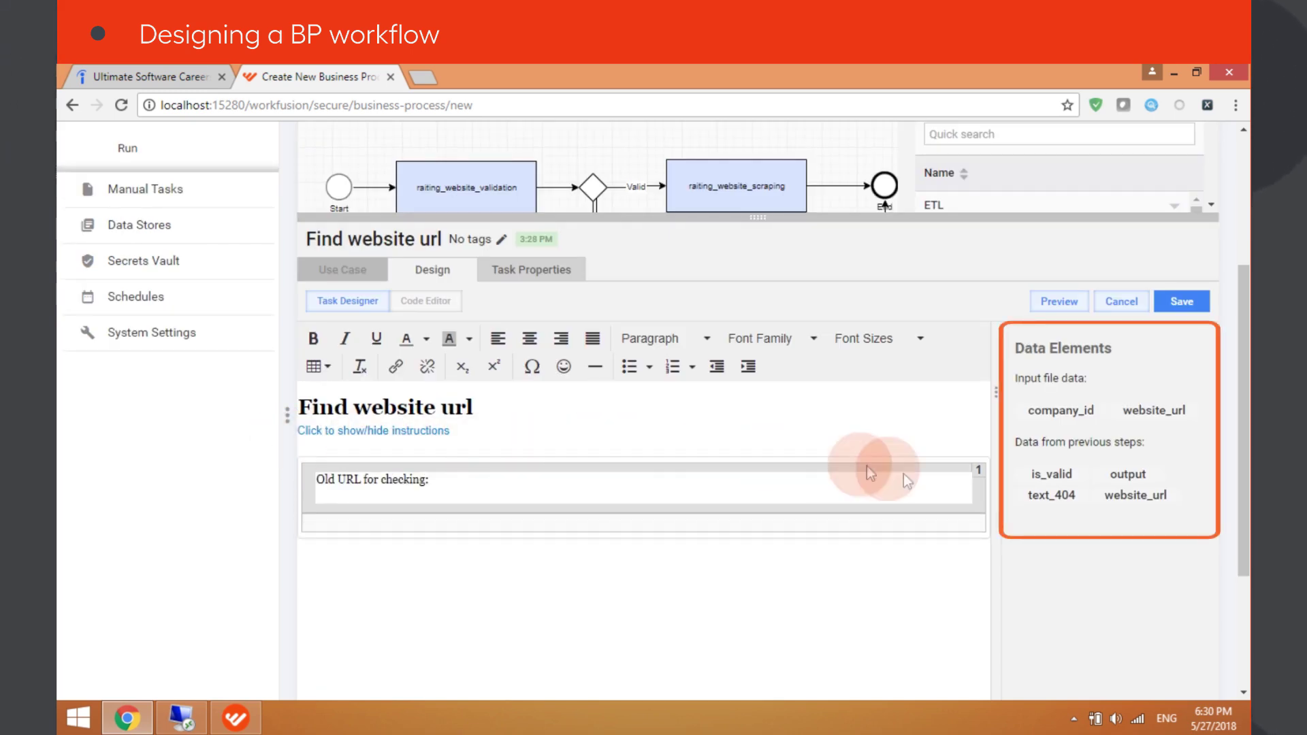
{"action": "left_click", "coordinate": [501, 495]}
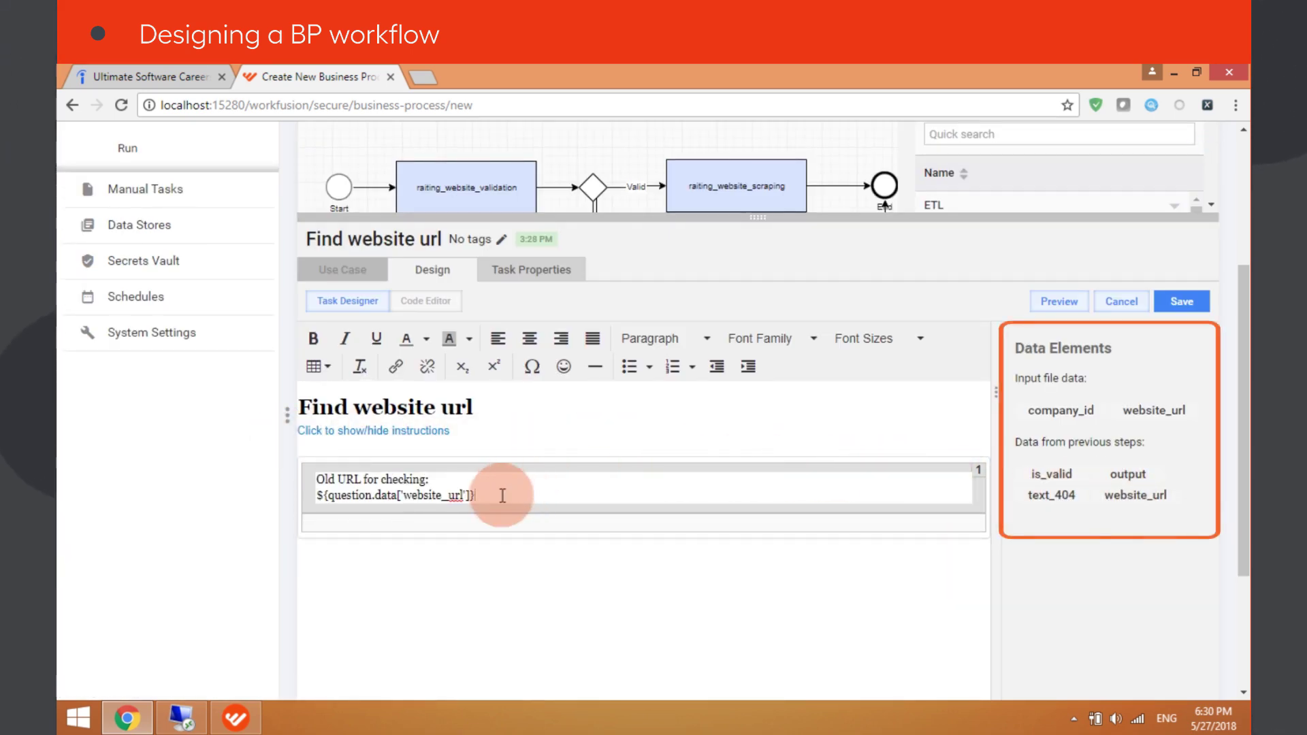
{"action": "key", "text": "Return"}
{"action": "type", "text": "Company ID:"}
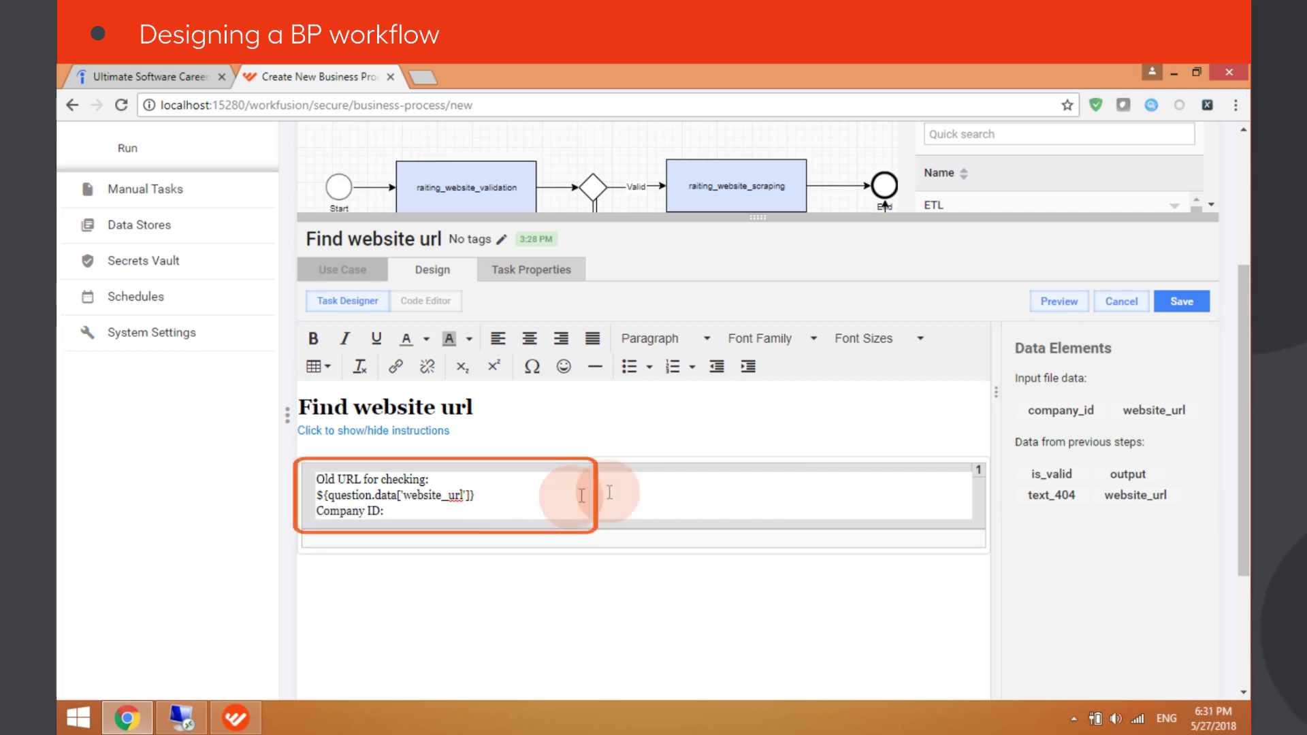
{"action": "left_click", "coordinate": [1082, 417]}
Step: Preview the task, then turn the website_url line into a clickable link
{"action": "left_click", "coordinate": [1059, 301]}
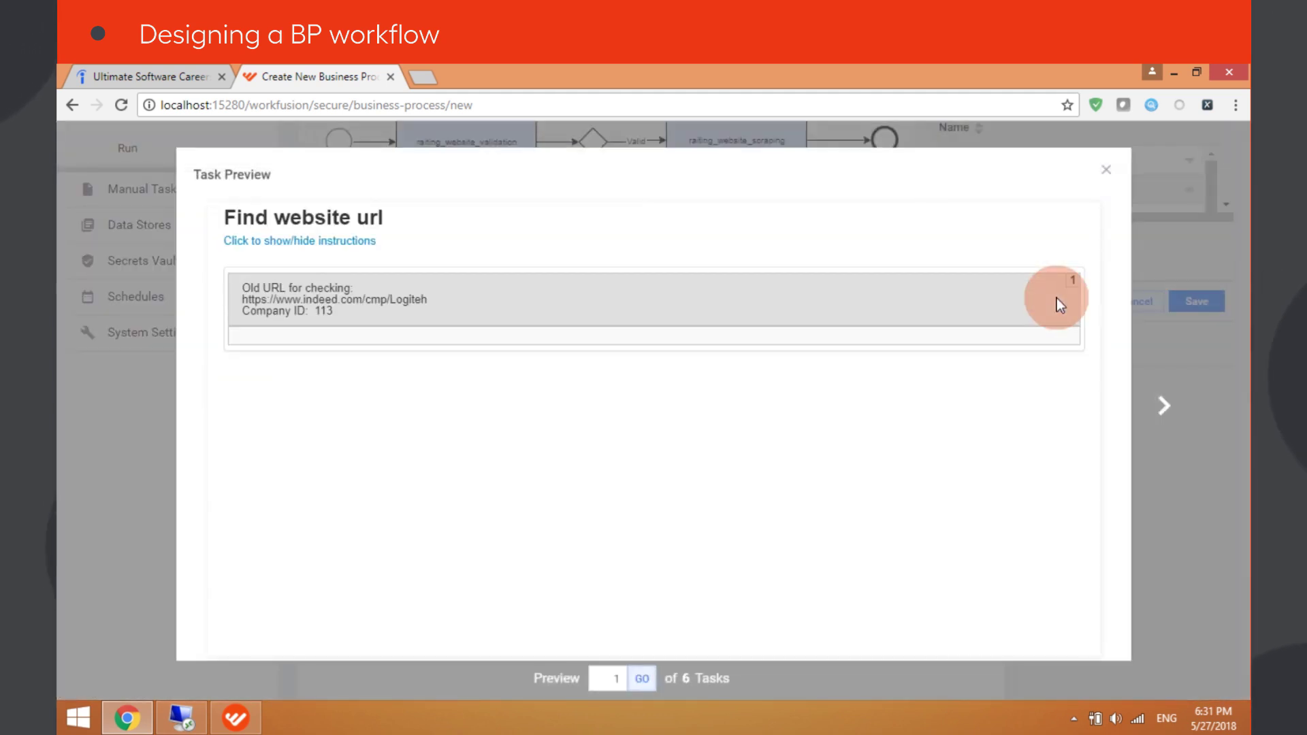
{"action": "left_click", "coordinate": [1106, 169]}
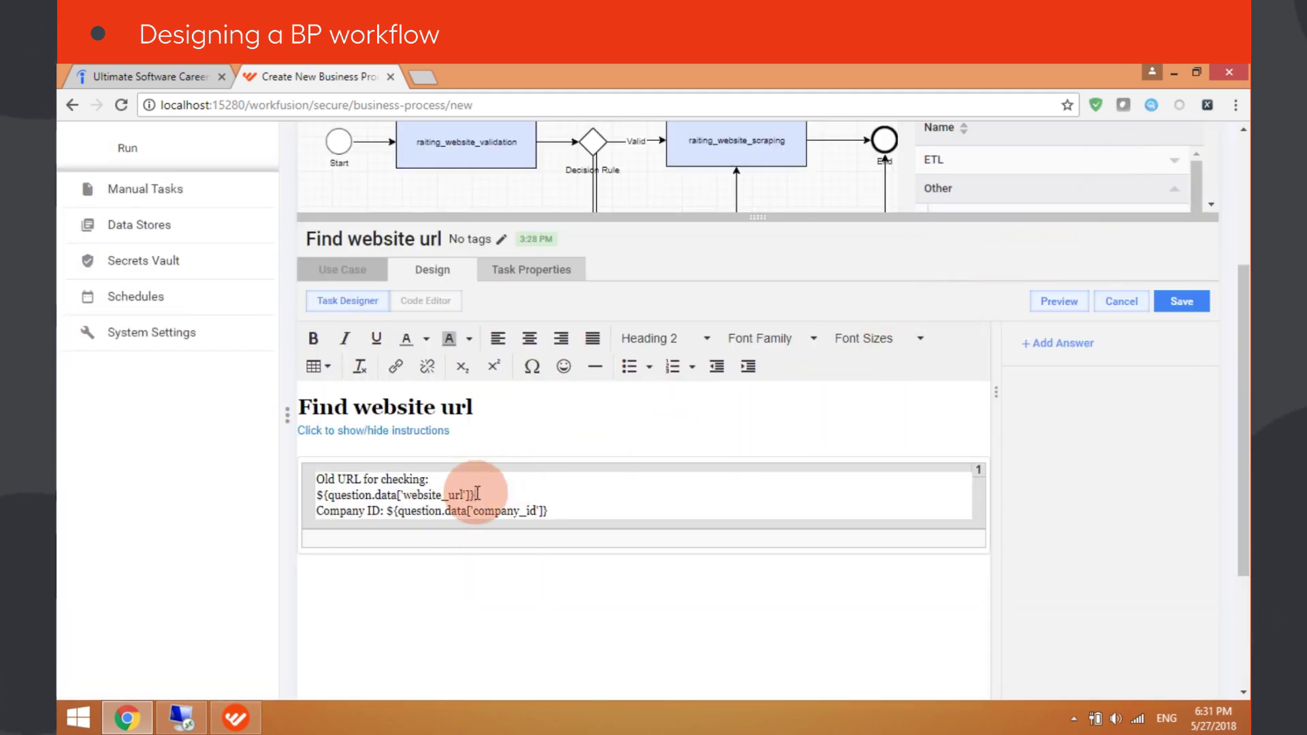
{"action": "left_click_drag", "start_coordinate": [477, 496], "coordinate": [314, 497]}
{"action": "left_click", "coordinate": [395, 367]}
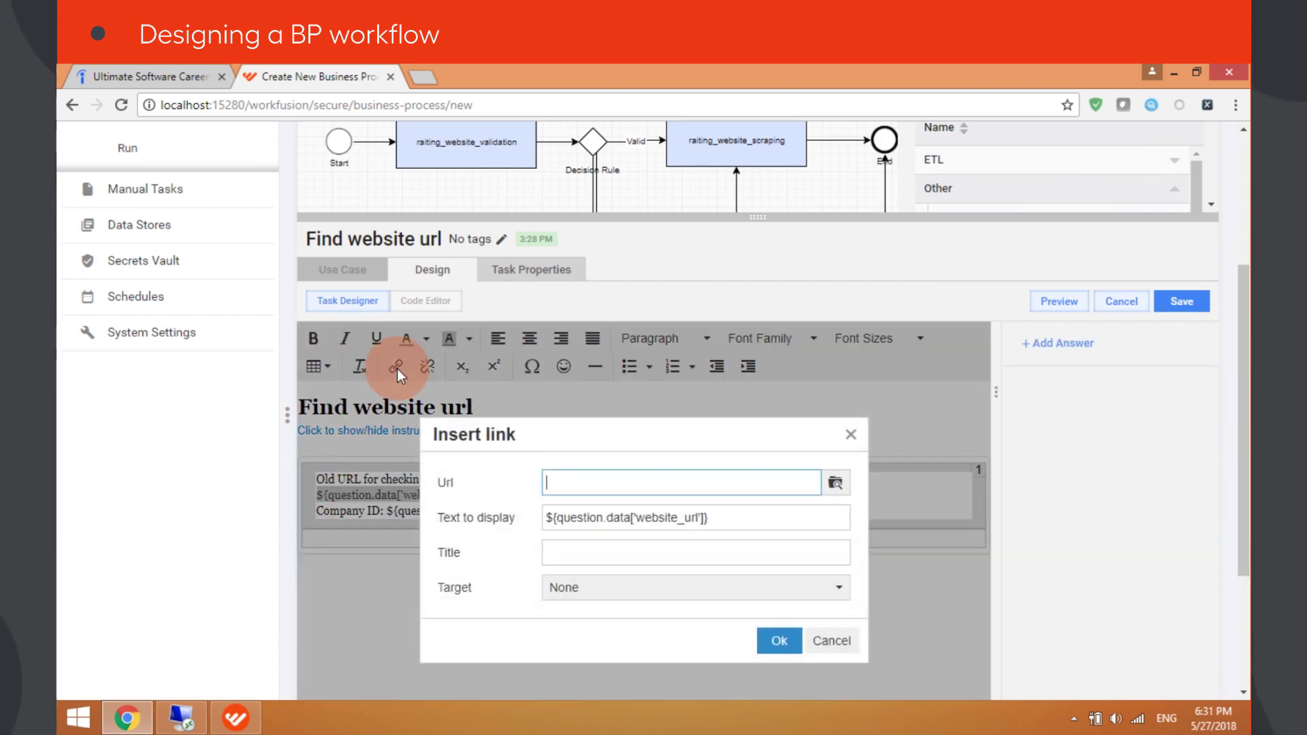
{"action": "type", "text": "${question.data['website_url']}"}
{"action": "left_click", "coordinate": [775, 636]}
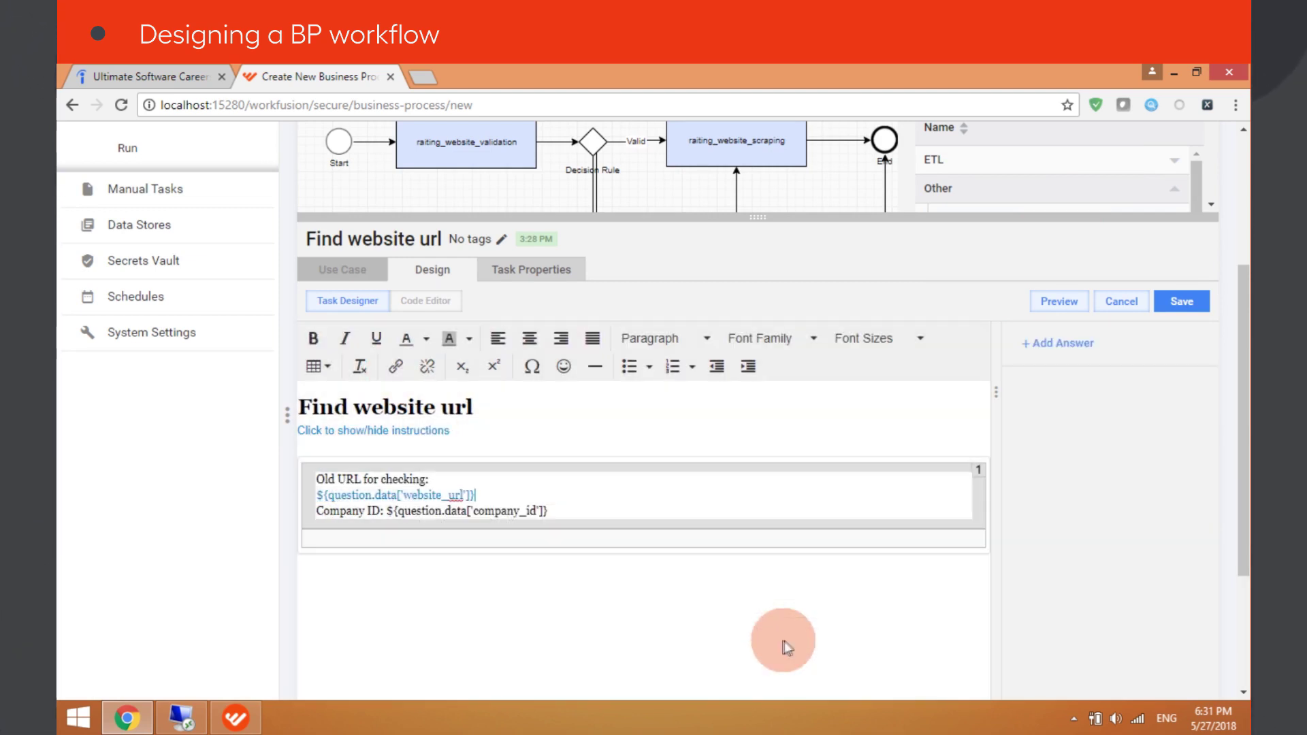
Step: Add a 'New URL:' answer field to the Find website url task and check the preview
{"action": "left_click", "coordinate": [1069, 342]}
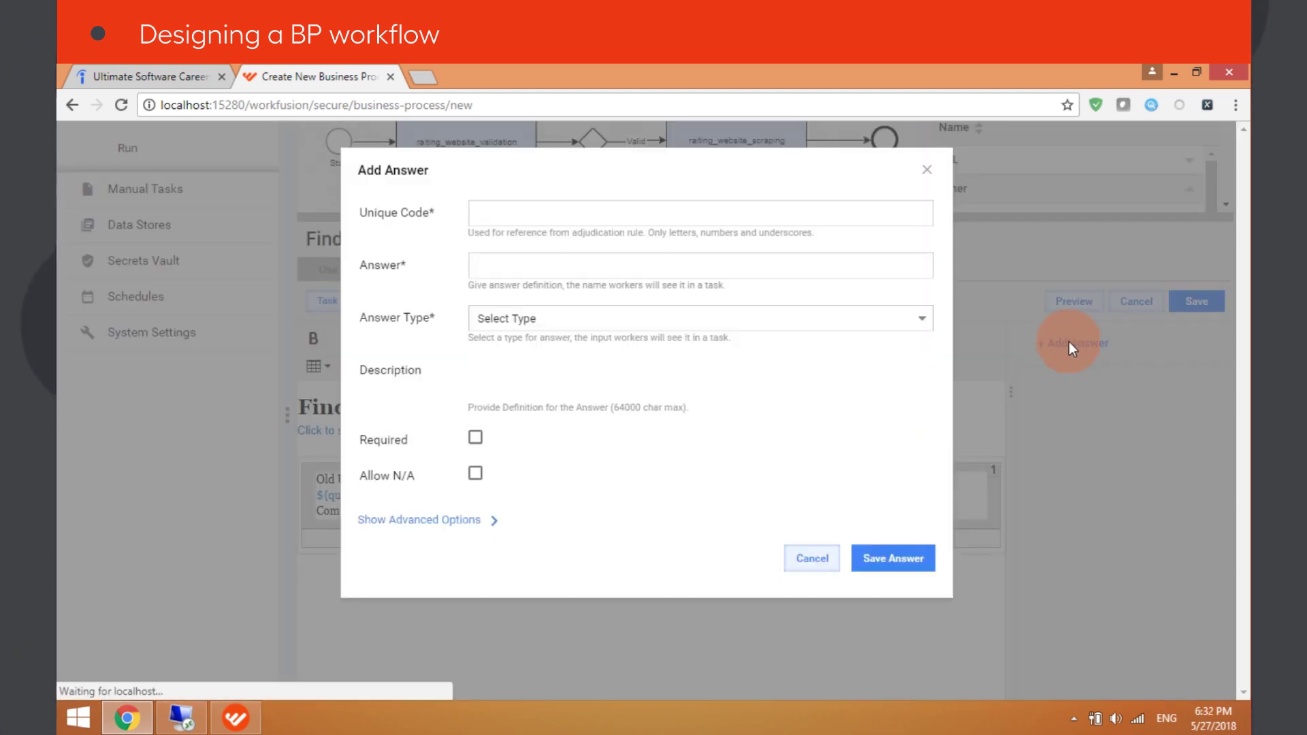
{"action": "left_click", "coordinate": [614, 215]}
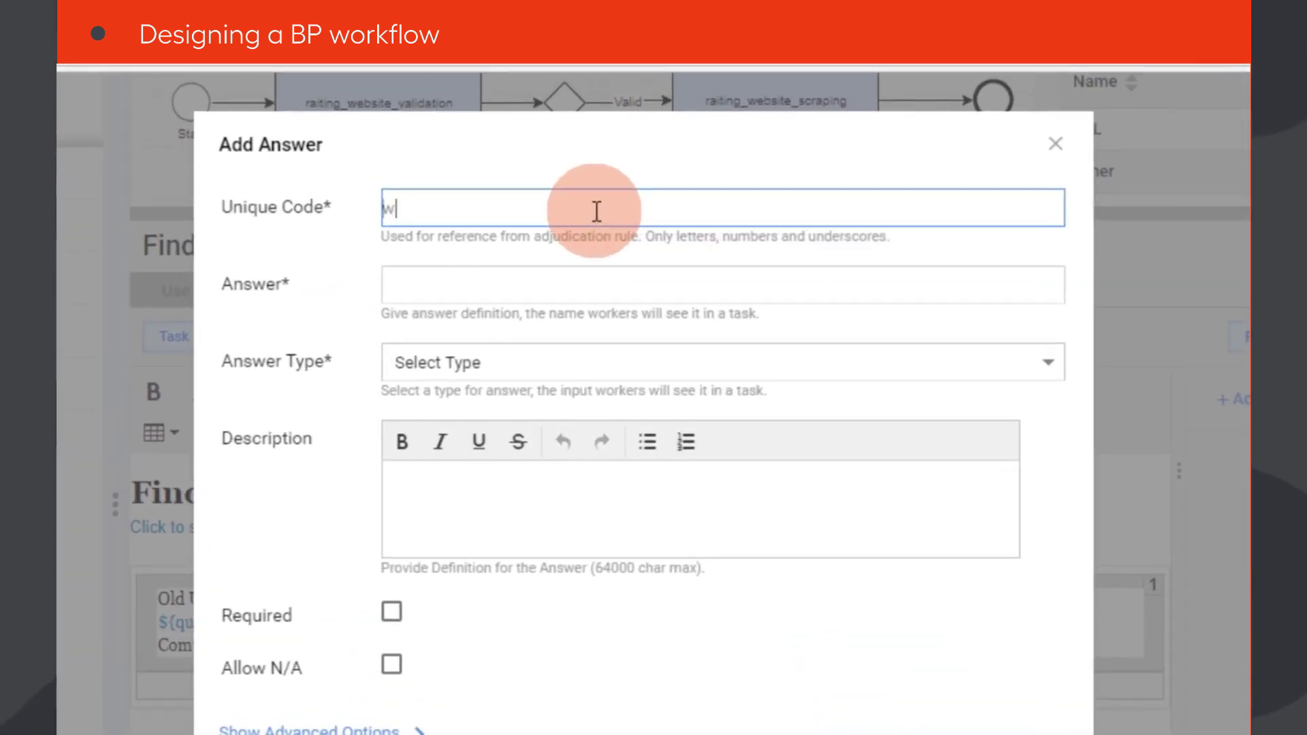
{"action": "left_click", "coordinate": [540, 274]}
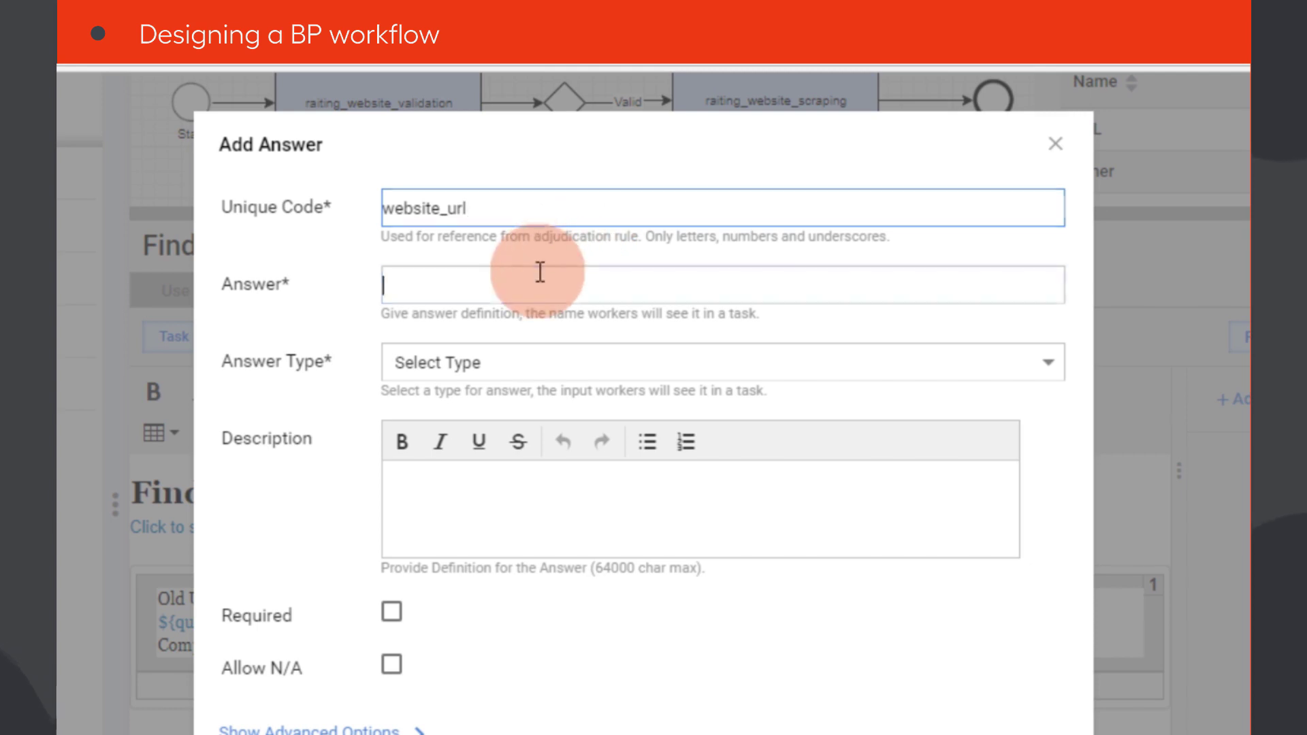
{"action": "type", "text": "New URL:"}
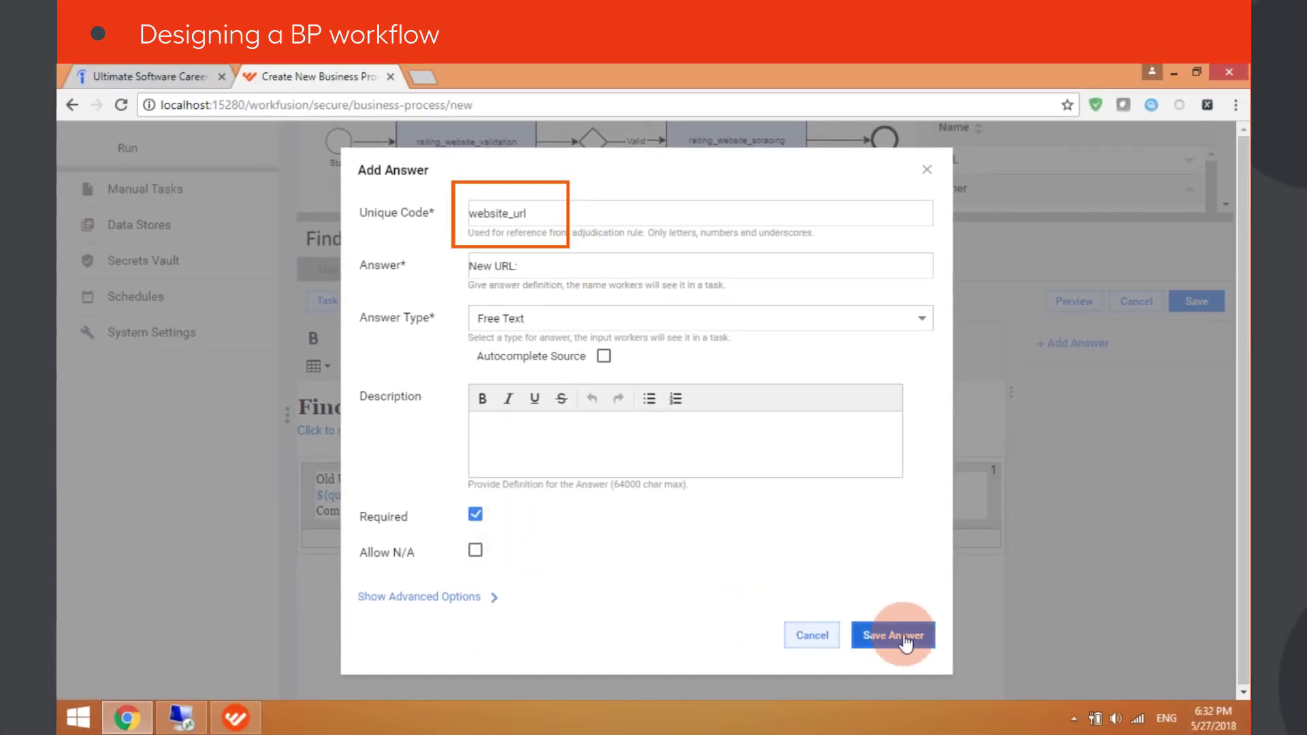
{"action": "left_click", "coordinate": [907, 637]}
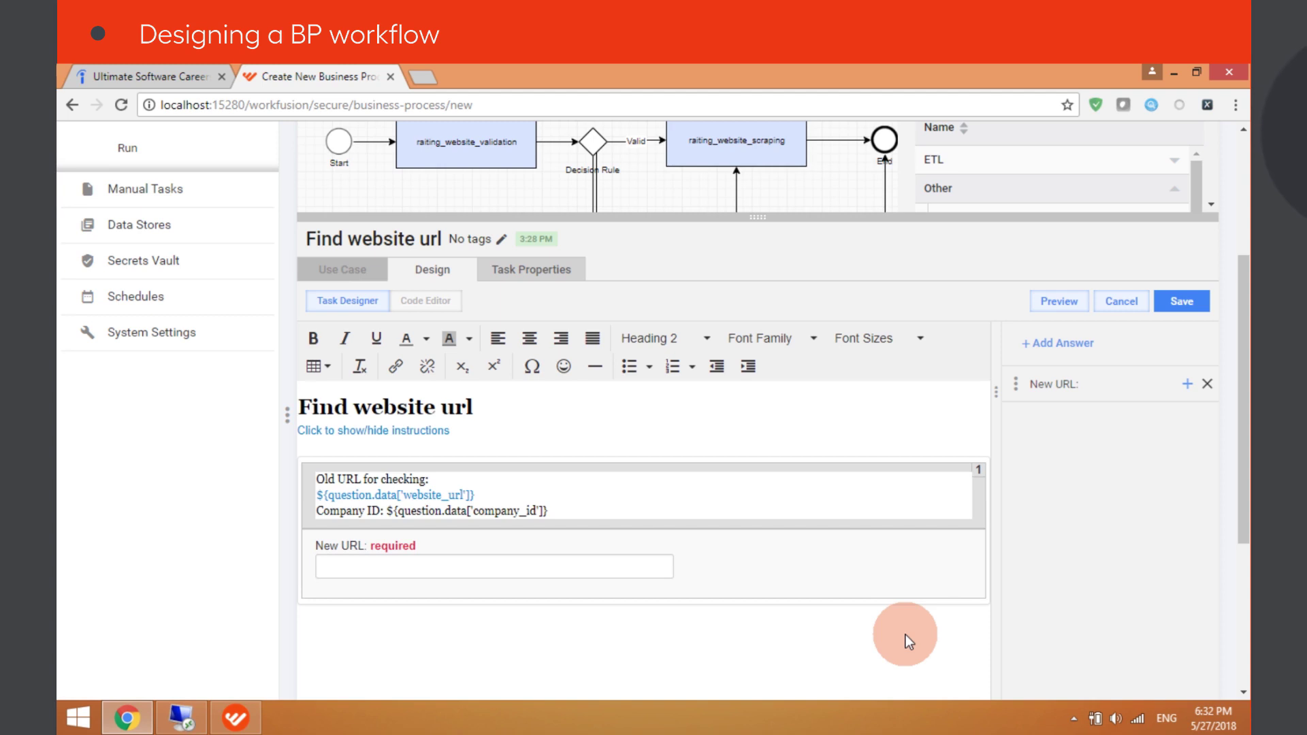
{"action": "left_click", "coordinate": [1066, 299]}
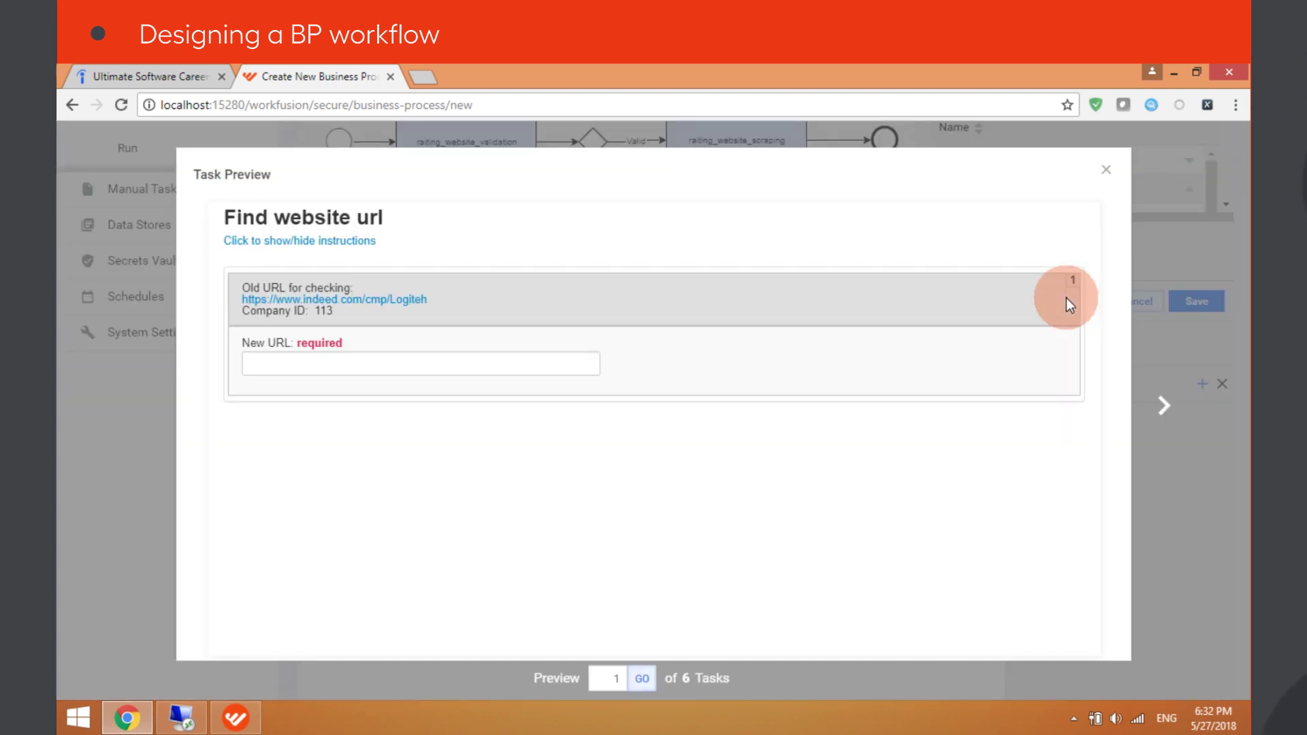
{"action": "left_click", "coordinate": [1107, 170]}
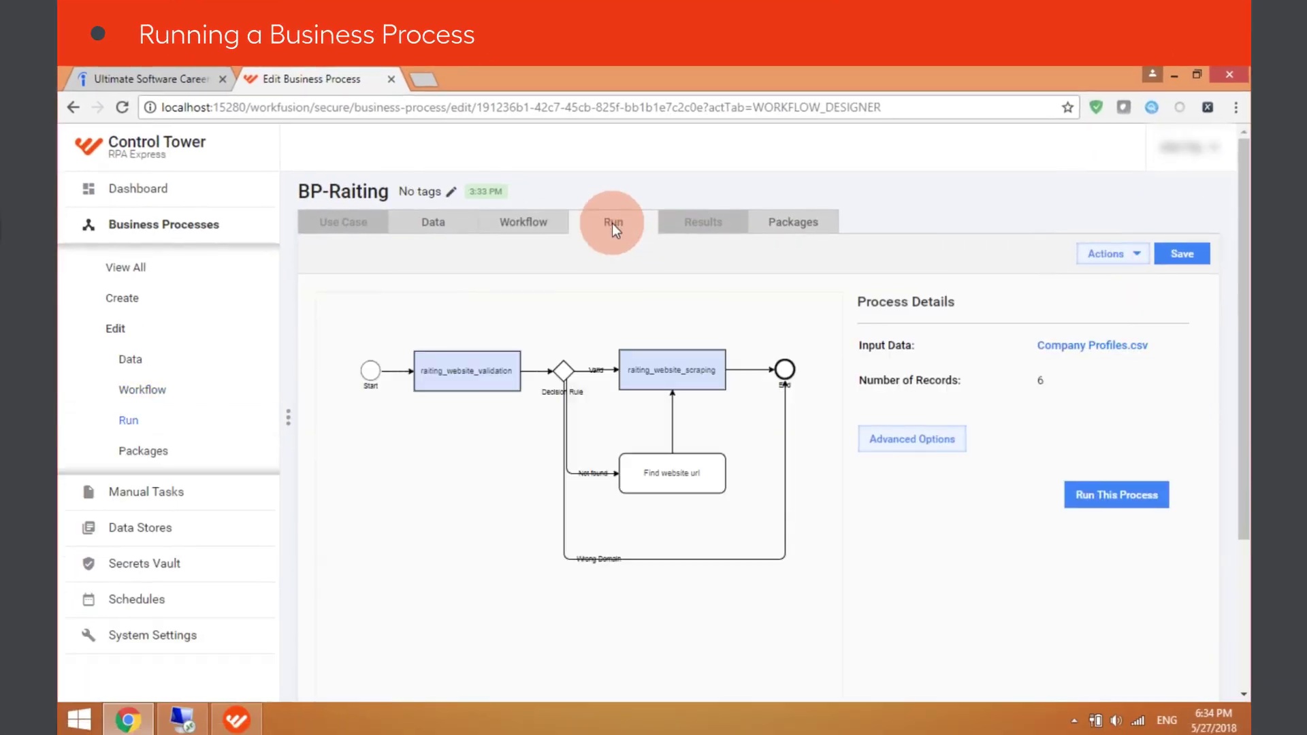
Step: Run BP-Raiting, view its Processing results, and watch the bot browse Indeed company pages
{"action": "left_click", "coordinate": [1103, 497]}
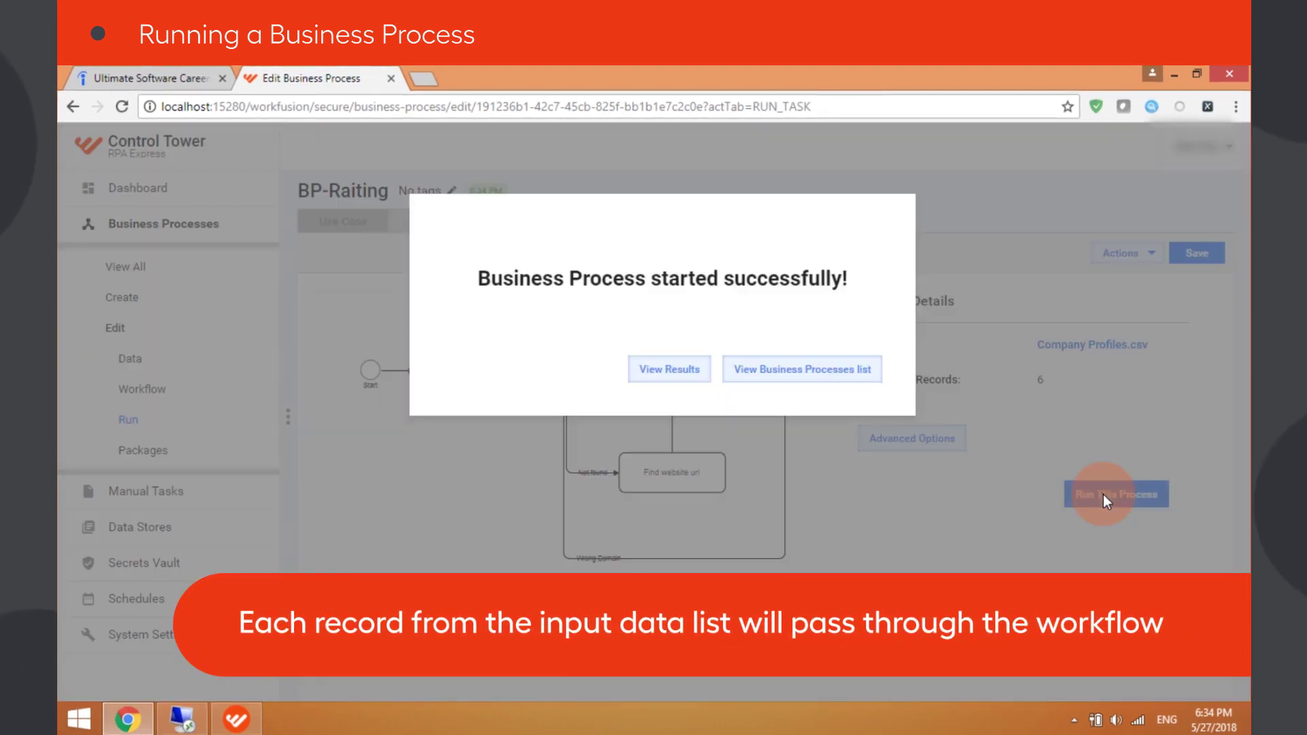
{"action": "left_click", "coordinate": [683, 368]}
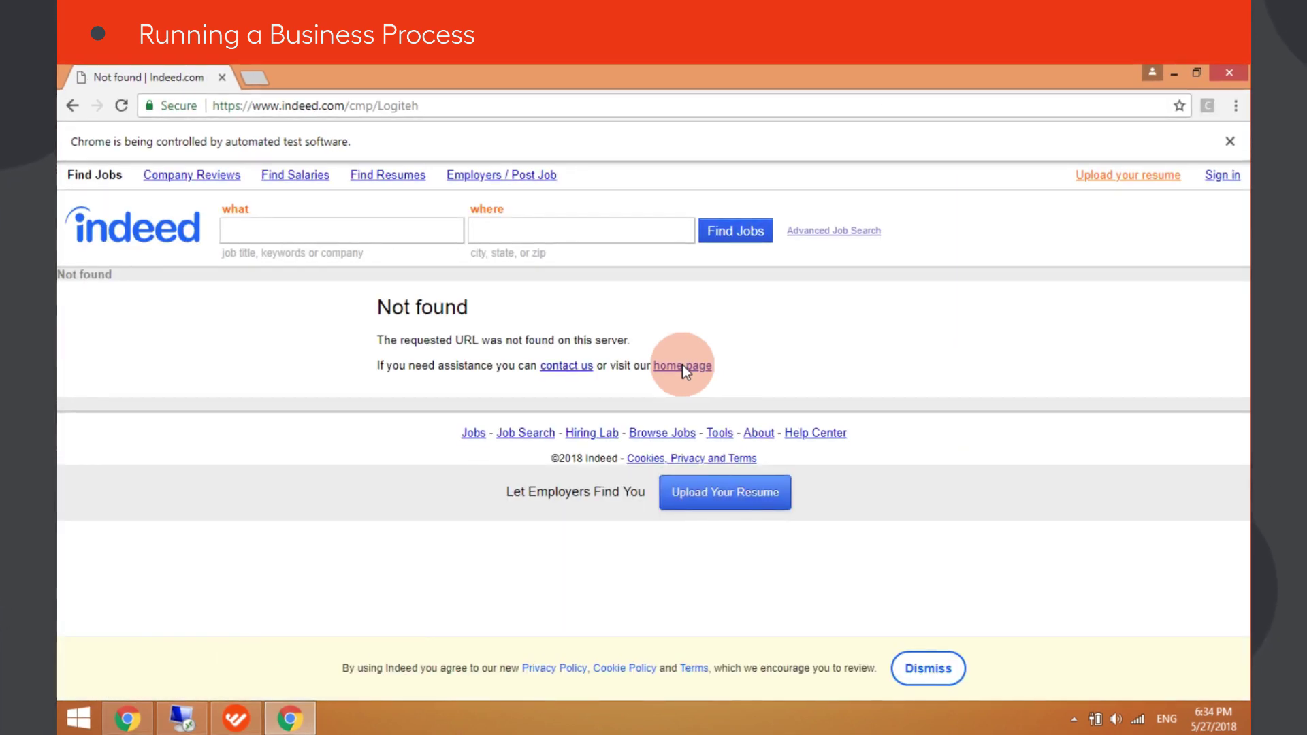
{"action": "left_click", "coordinate": [194, 723]}
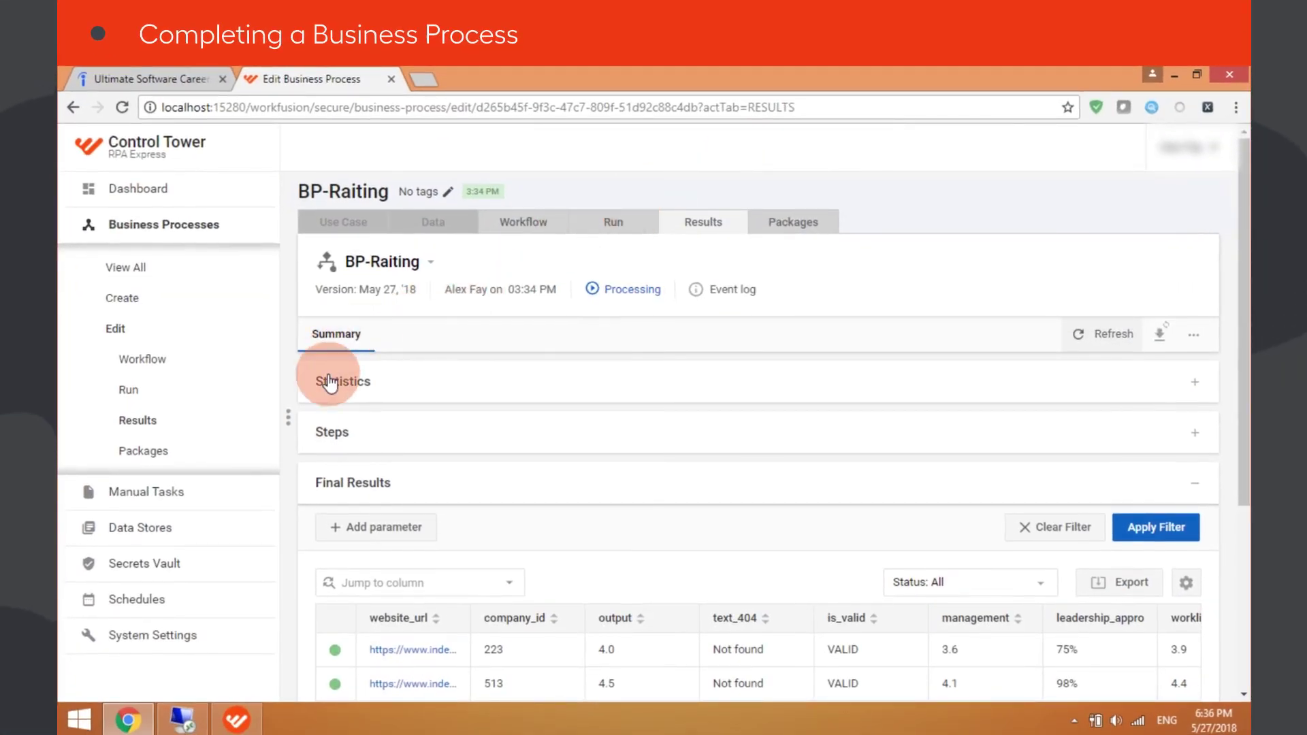
Step: Expand Statistics and Steps to see 93% progress, with Find website url at 0/1
{"action": "left_click", "coordinate": [329, 383]}
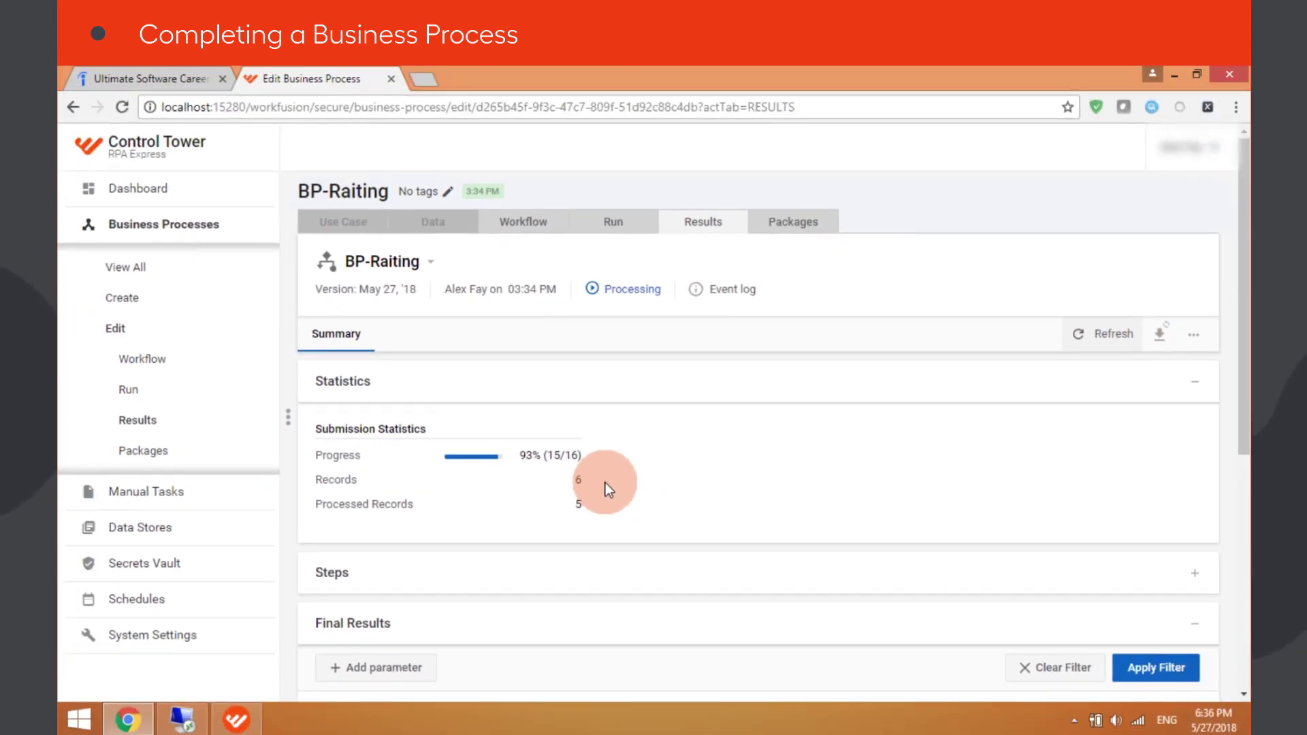
{"action": "left_click", "coordinate": [331, 572]}
{"action": "scroll", "coordinate": [379, 540], "scroll_direction": "down", "scroll_amount": 3}
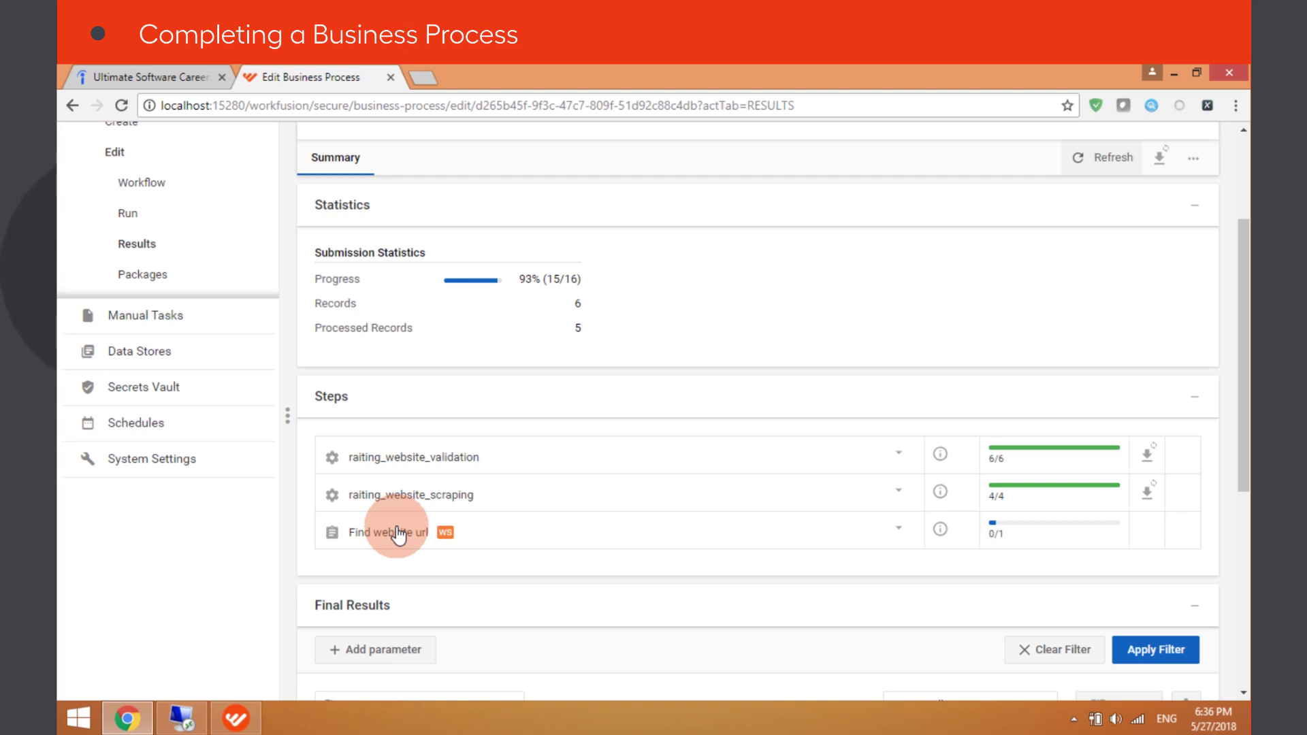
{"action": "left_click", "coordinate": [1072, 720]}
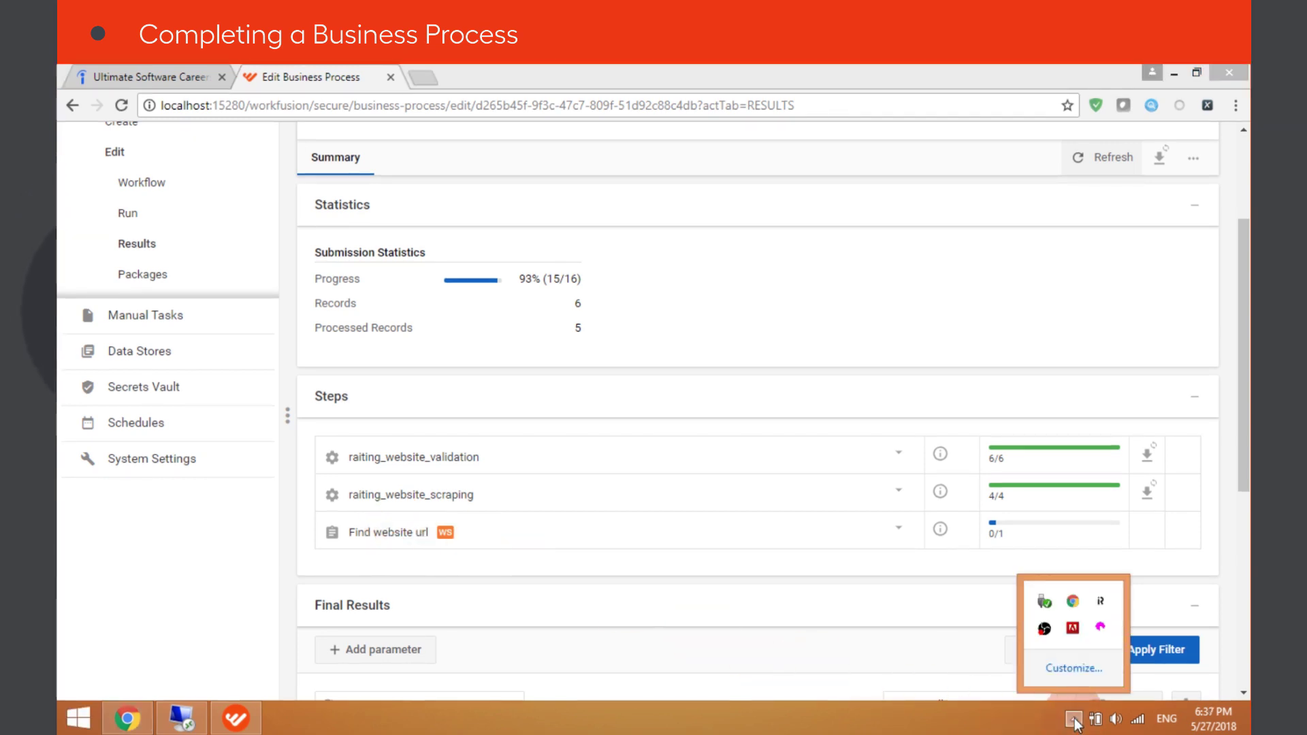
Step: Launch WorkSpace from the tray and start the Find website url task
{"action": "left_click", "coordinate": [1101, 602]}
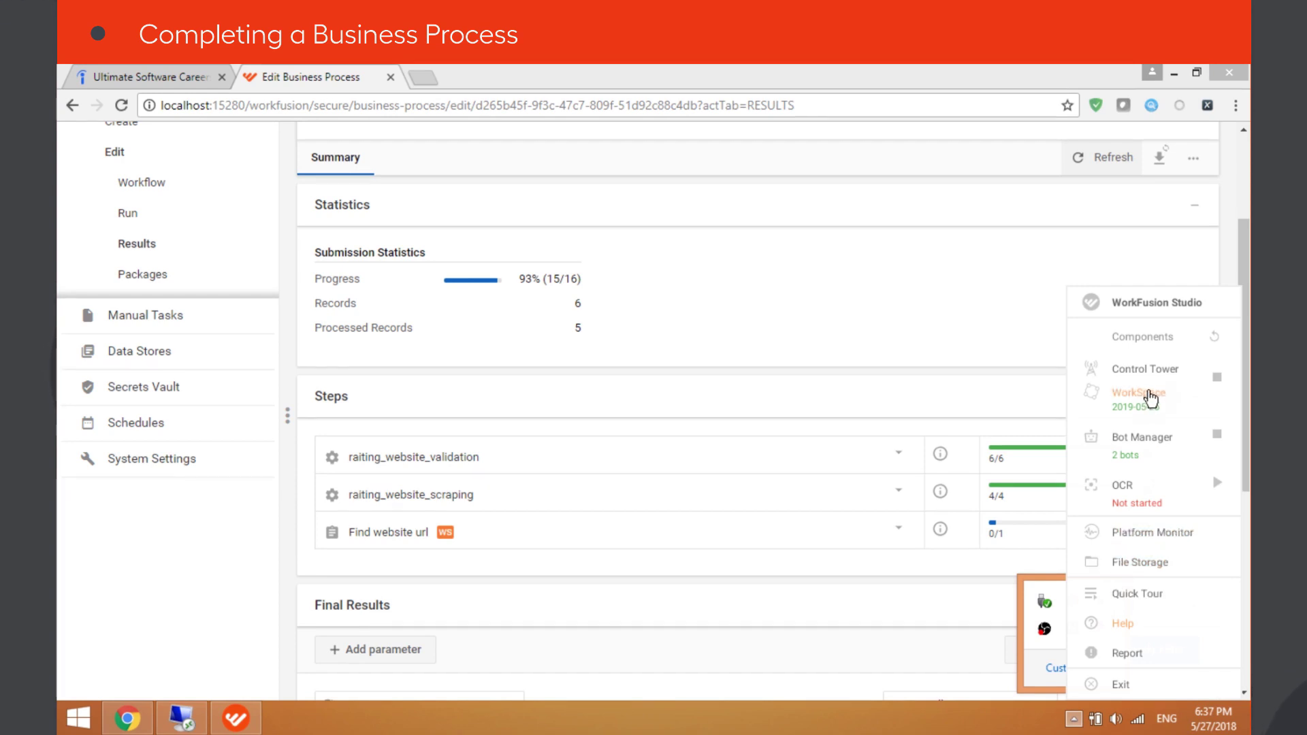
{"action": "left_click", "coordinate": [1151, 398]}
{"action": "left_click", "coordinate": [294, 142]}
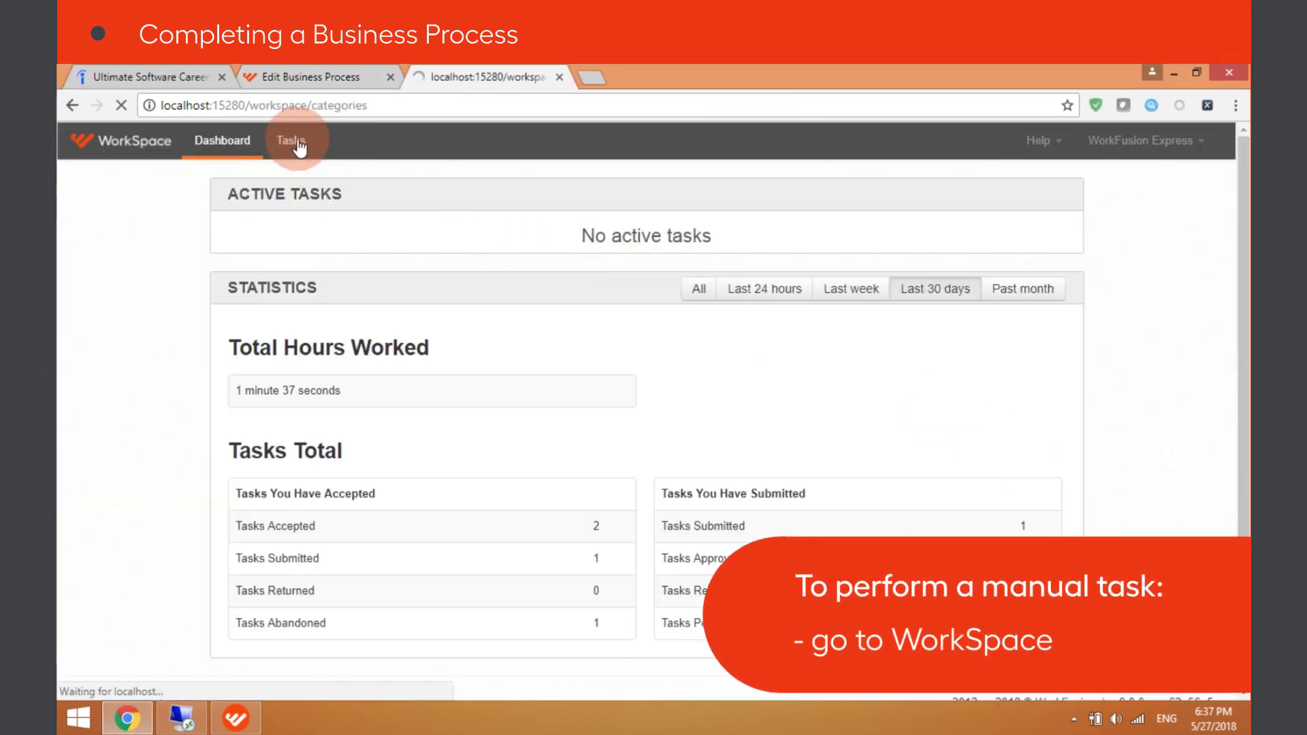
{"action": "left_click", "coordinate": [298, 315]}
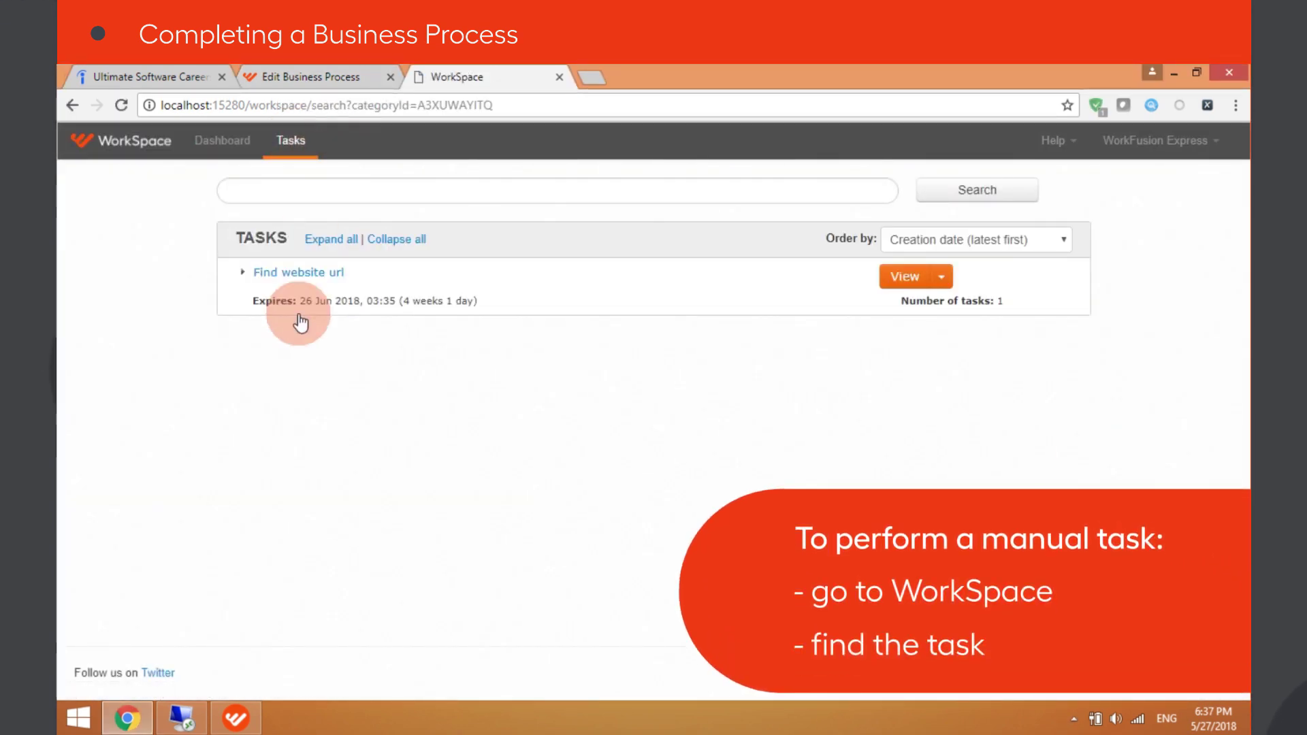
{"action": "left_click", "coordinate": [941, 277]}
{"action": "left_click", "coordinate": [926, 305]}
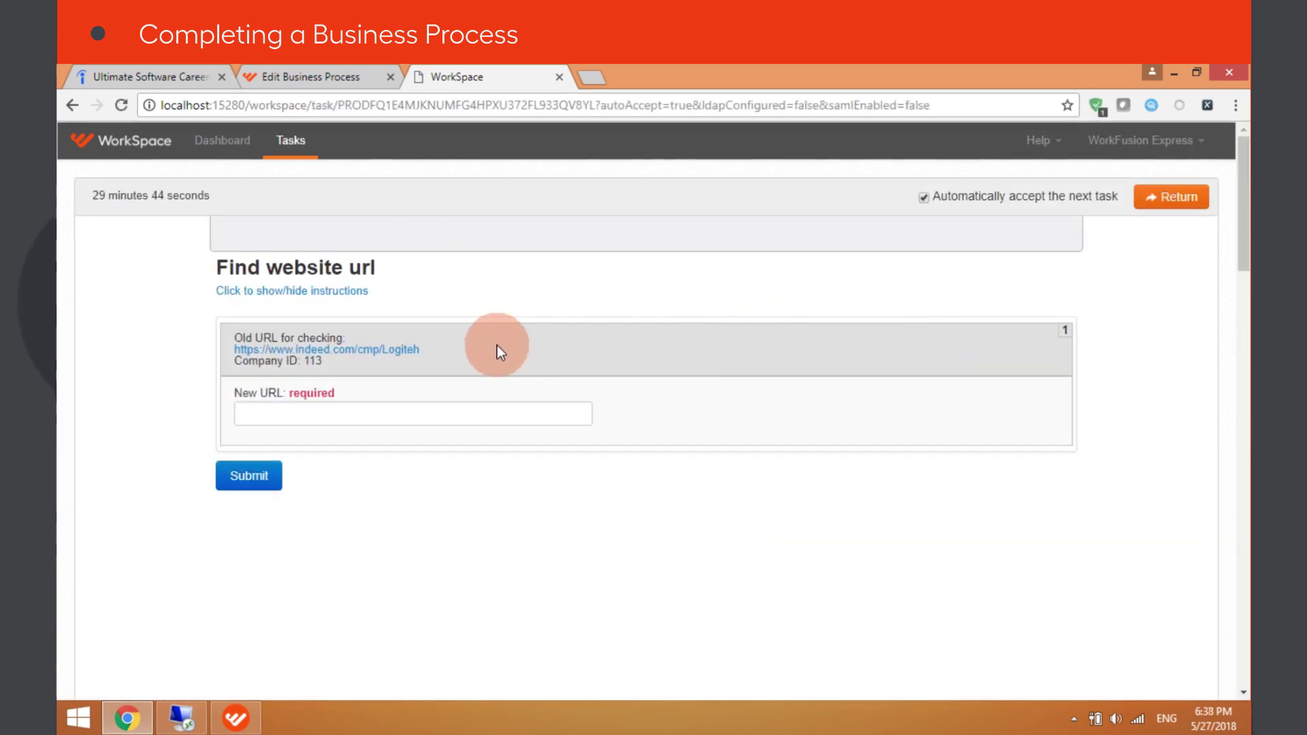
Step: Open the old URL in a new tab, add the missing 'c' to load the Logitech page, and copy the address
{"action": "right_click", "coordinate": [397, 349]}
{"action": "left_click", "coordinate": [435, 366]}
{"action": "left_click", "coordinate": [647, 75]}
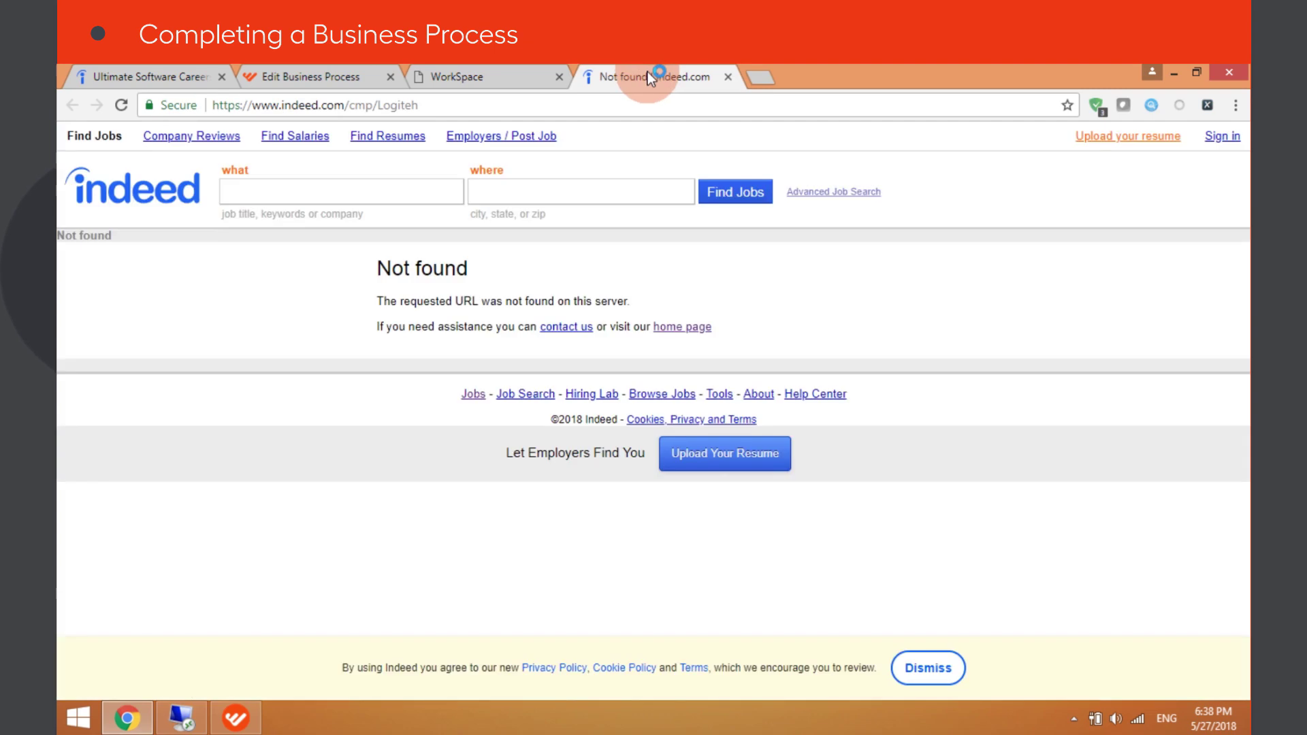
{"action": "left_click", "coordinate": [495, 105]}
{"action": "left_click", "coordinate": [495, 105]}
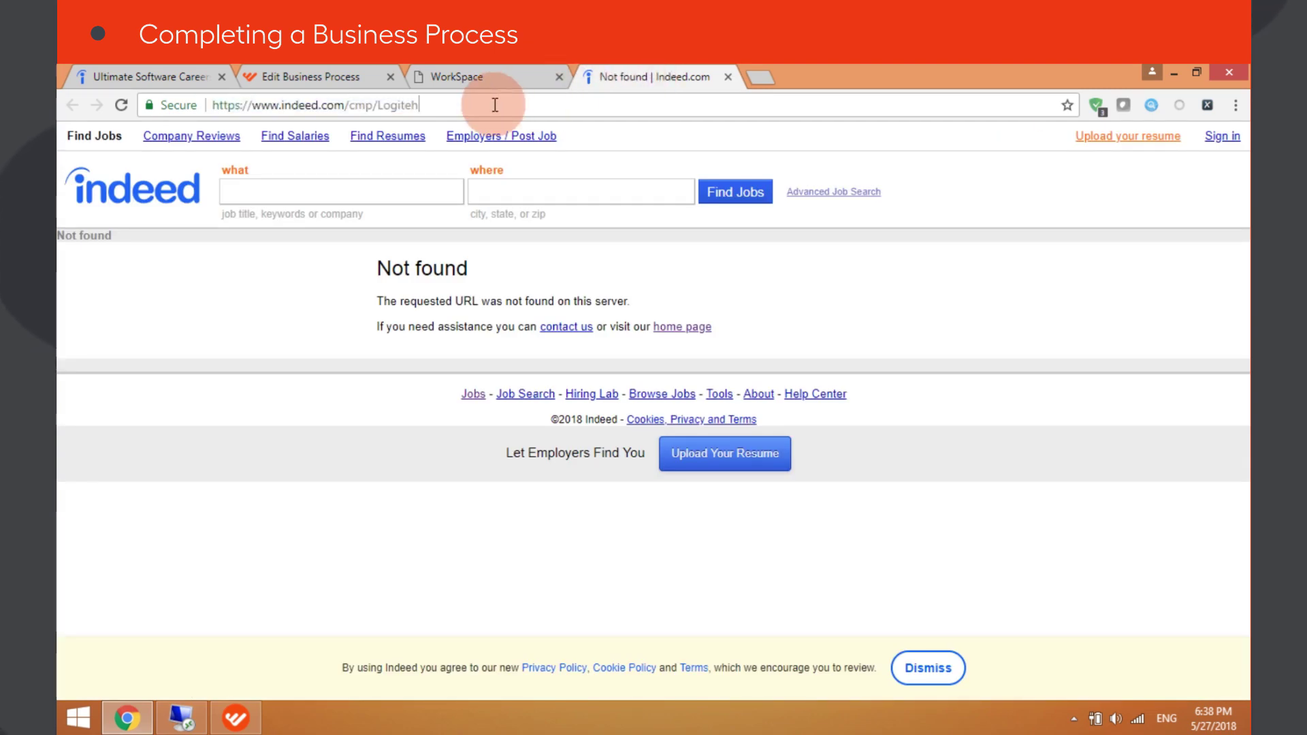
{"action": "key", "text": "Left"}
{"action": "type", "text": "c"}
{"action": "key", "text": "Return"}
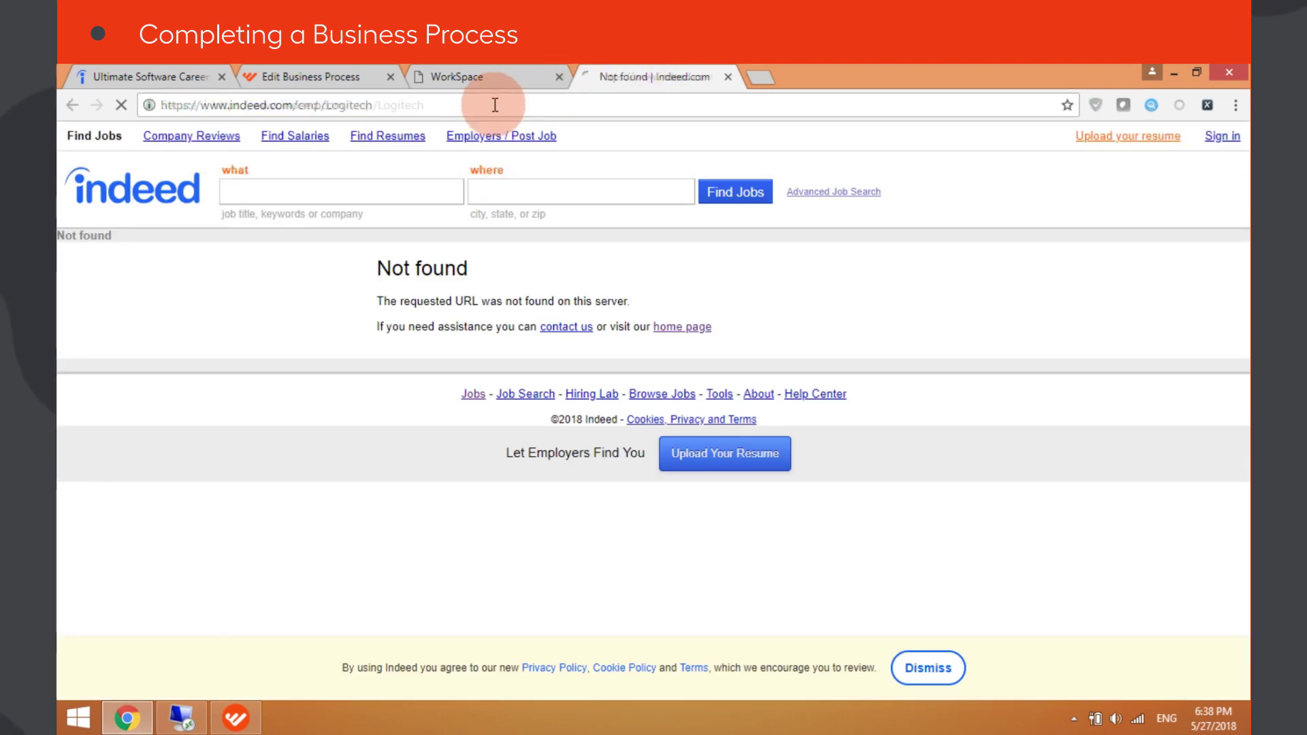
{"action": "left_click_drag", "start_coordinate": [497, 104], "coordinate": [208, 97]}
{"action": "key", "text": "ctrl+c"}
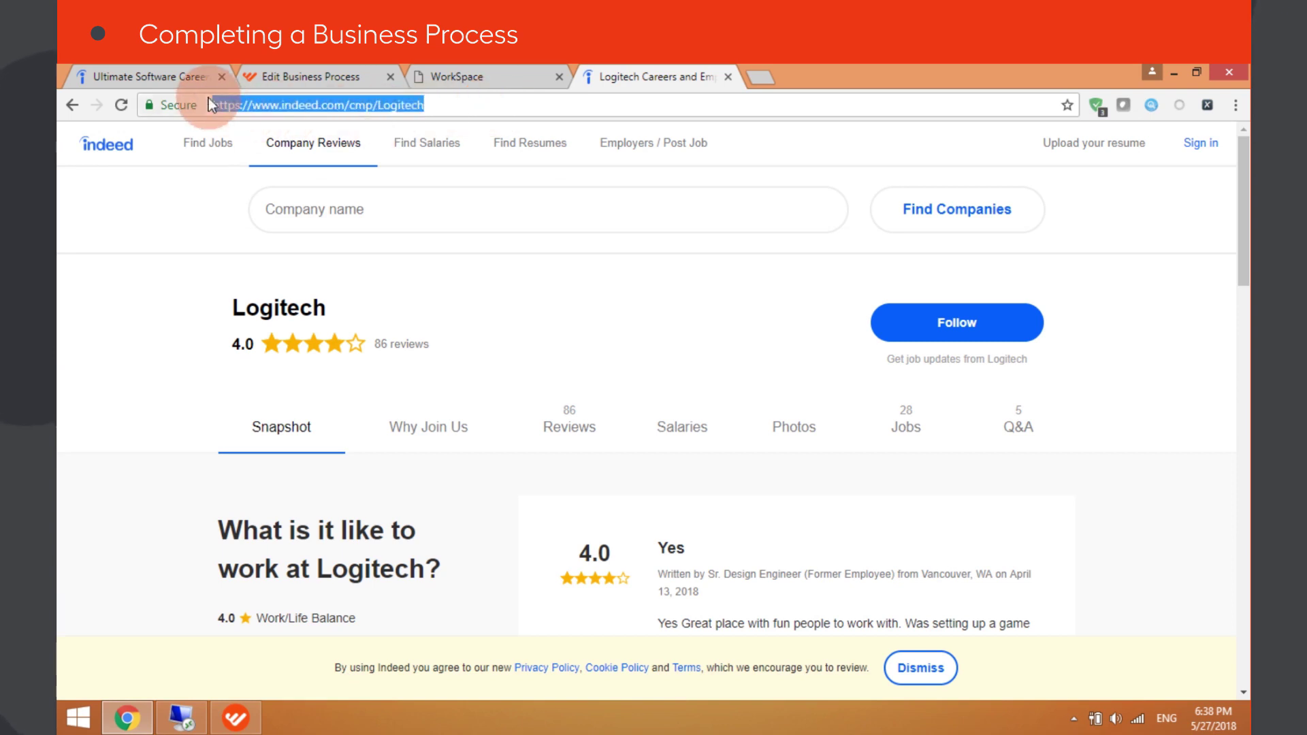
Step: Paste the corrected Logitech Indeed URL into New URL and submit the task
{"action": "left_click", "coordinate": [479, 75]}
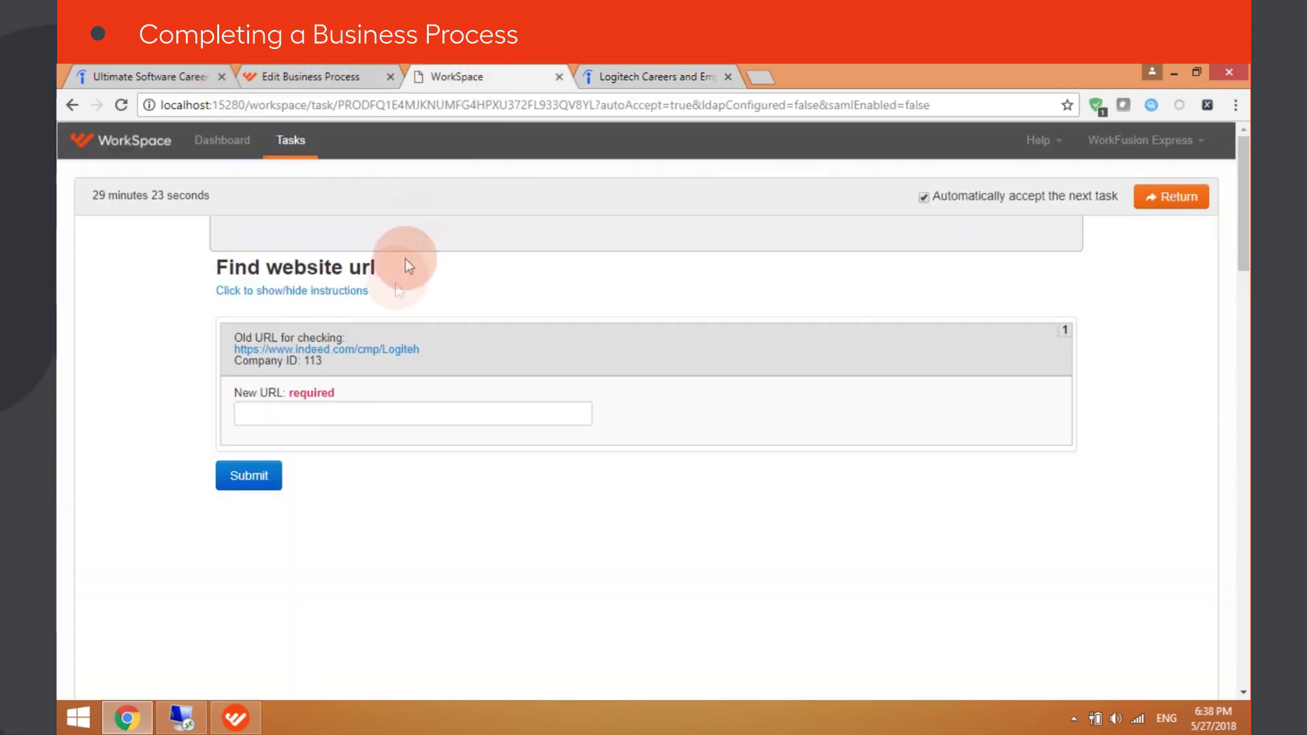
{"action": "left_click", "coordinate": [329, 411]}
{"action": "key", "text": "ctrl+v"}
{"action": "left_click", "coordinate": [255, 474]}
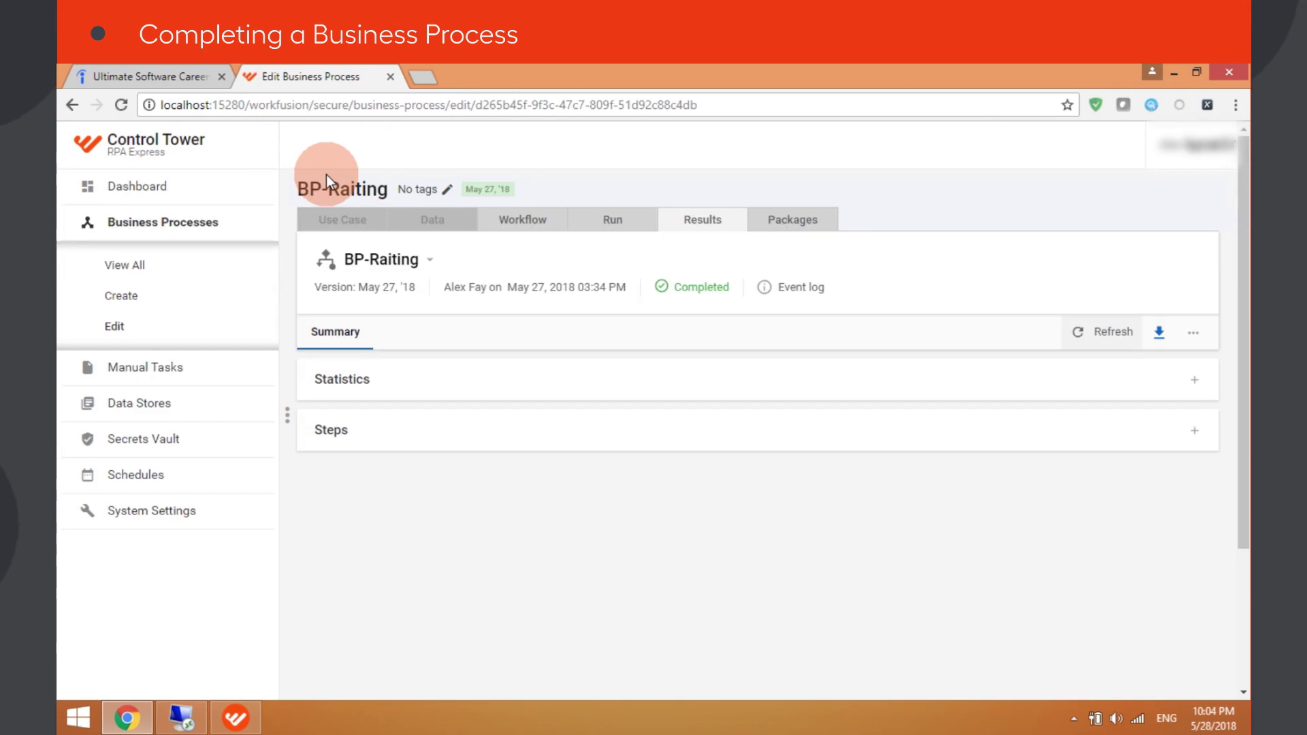
Step: Check that statistics show 100% (18/18) and review the six-company Final Results table
{"action": "left_click", "coordinate": [342, 379]}
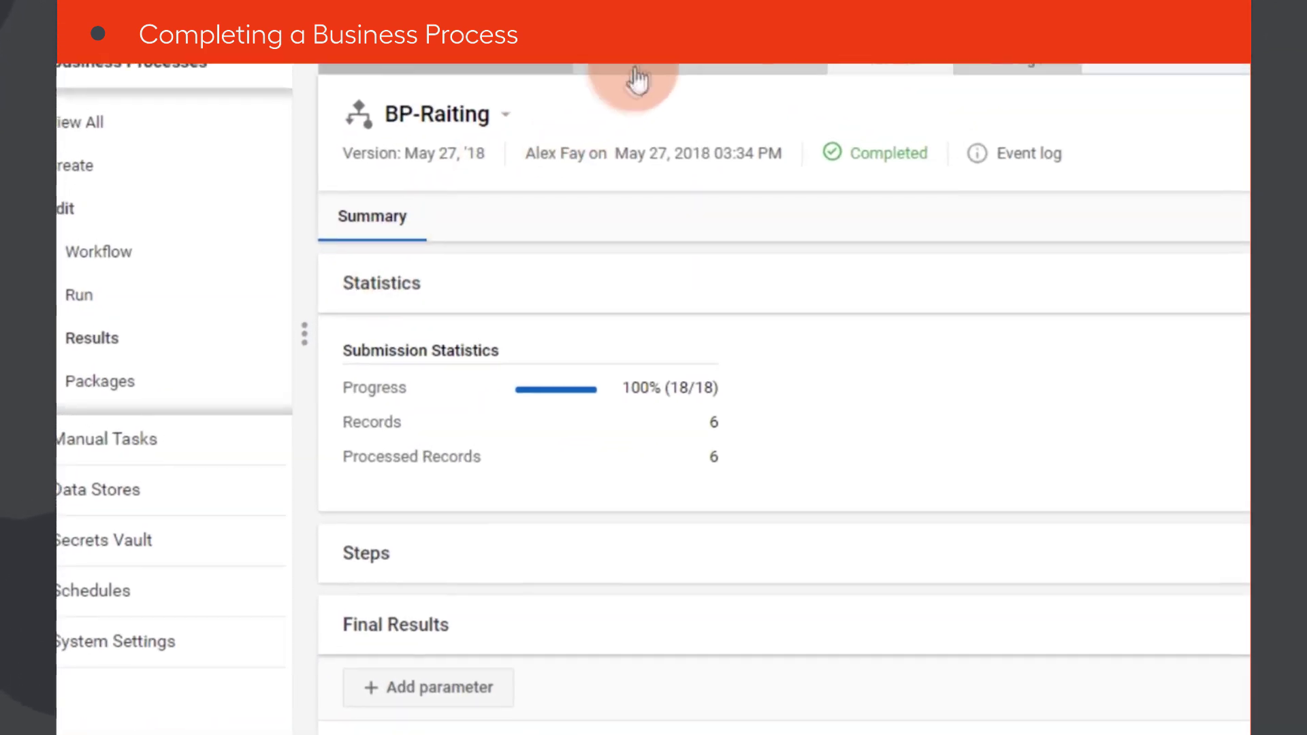
{"action": "left_click", "coordinate": [534, 193]}
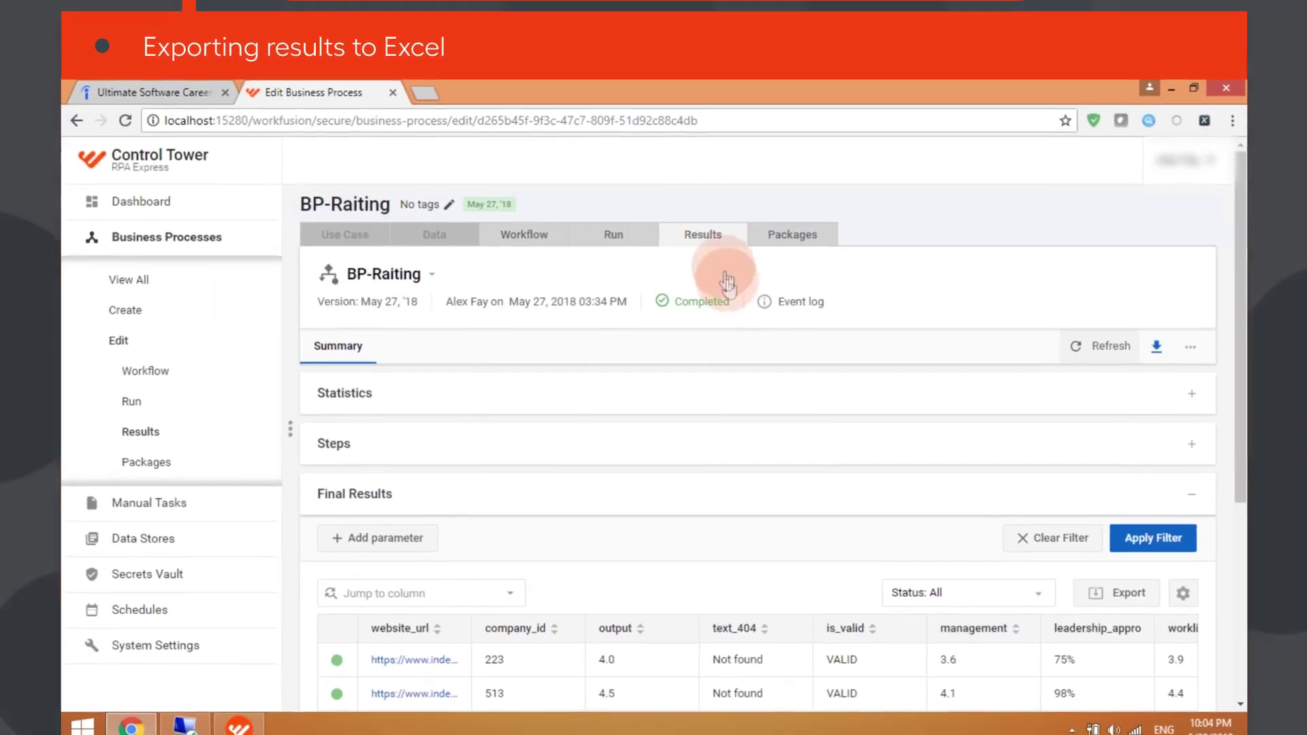
{"action": "scroll", "coordinate": [783, 374], "scroll_direction": "down", "scroll_amount": 5}
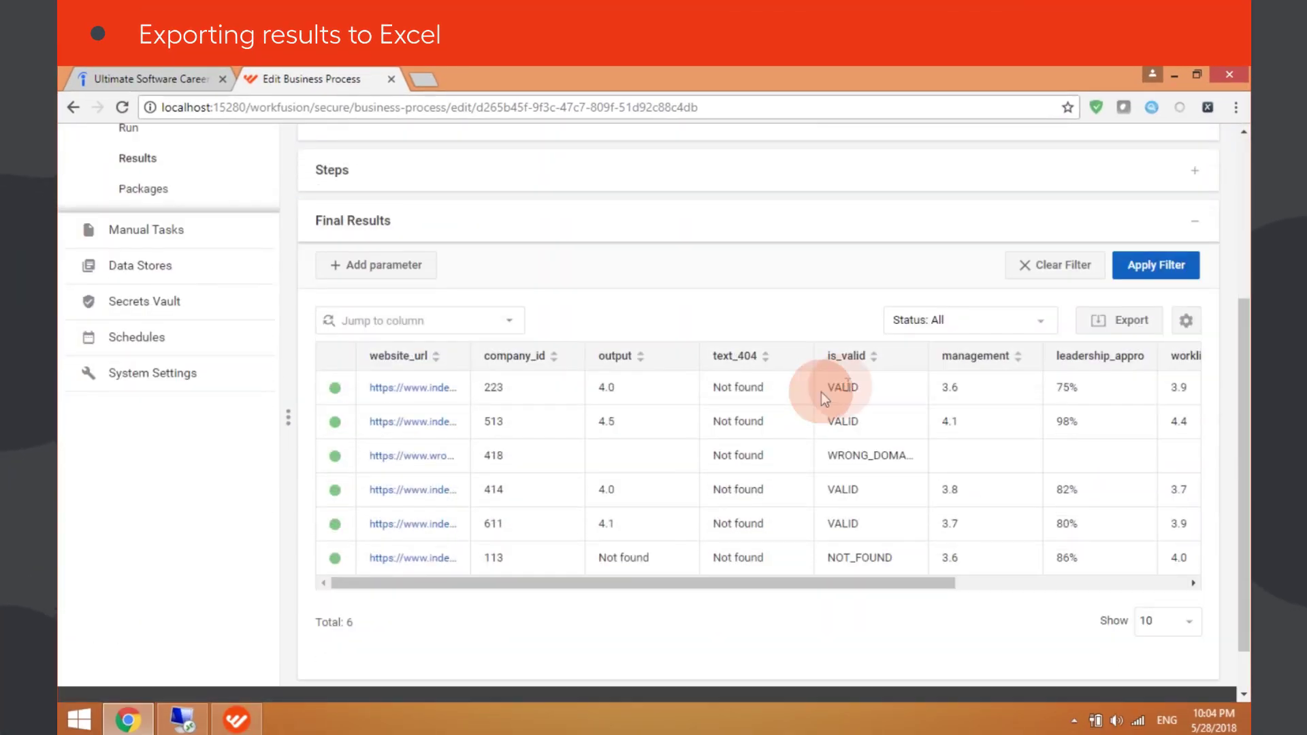
Step: Export the results to BP-Raiting_201805271539.xlsx and sort rows A2:F6 by leadership_approvement, 98% down to 75%
{"action": "left_click", "coordinate": [1114, 380]}
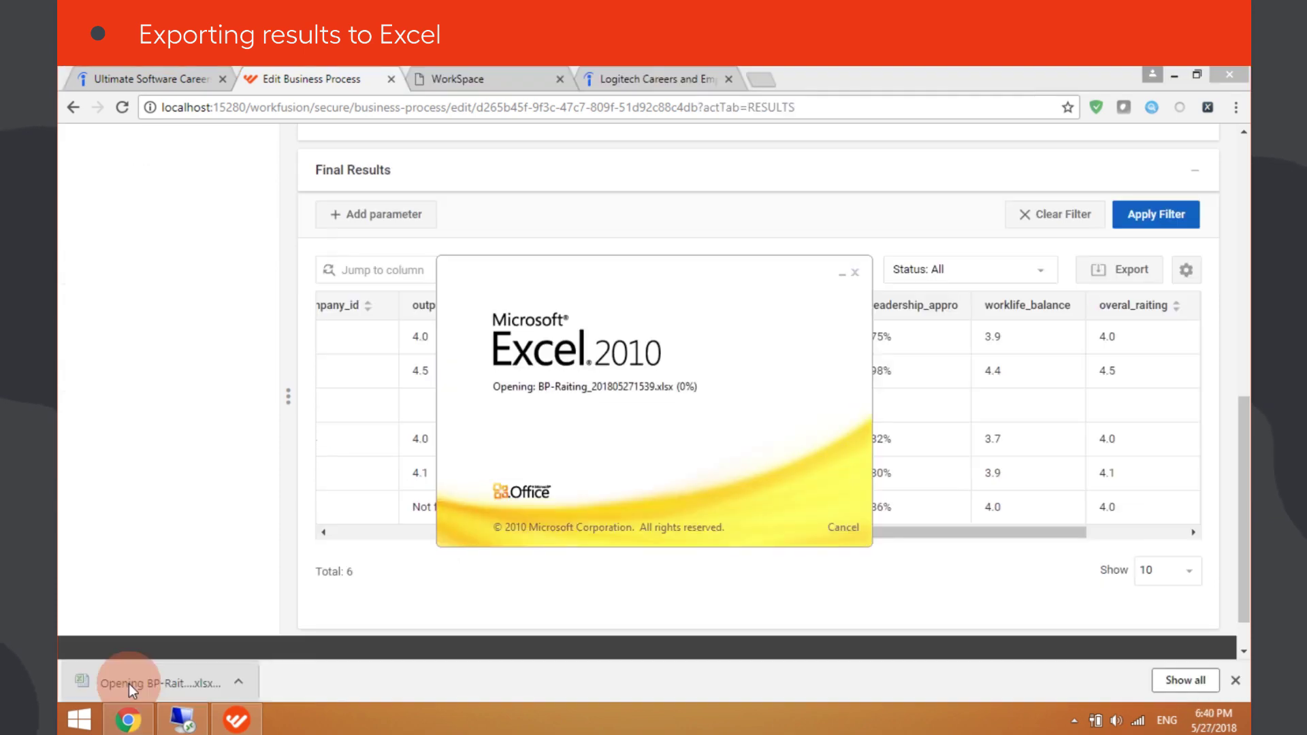
{"action": "left_click_drag", "start_coordinate": [136, 288], "coordinate": [709, 354]}
{"action": "left_click_drag", "start_coordinate": [708, 353], "coordinate": [819, 365]}
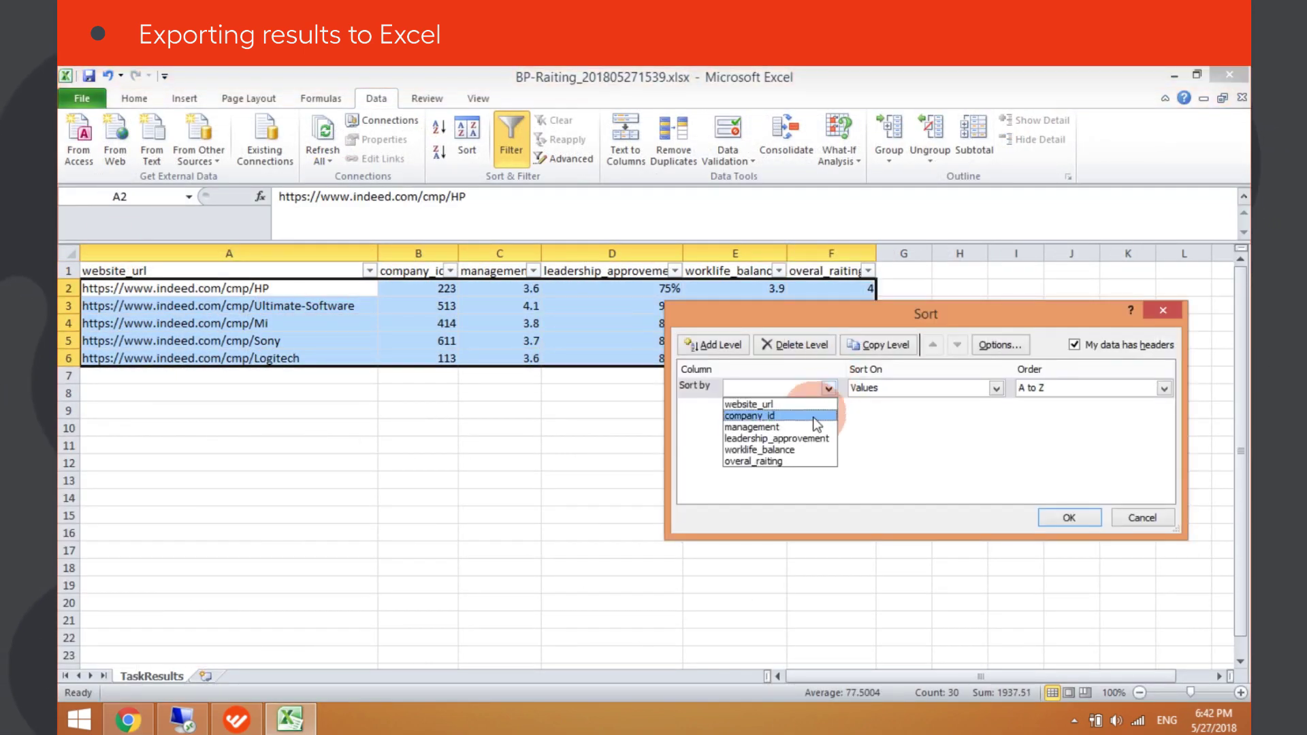
{"action": "left_click", "coordinate": [1068, 518]}
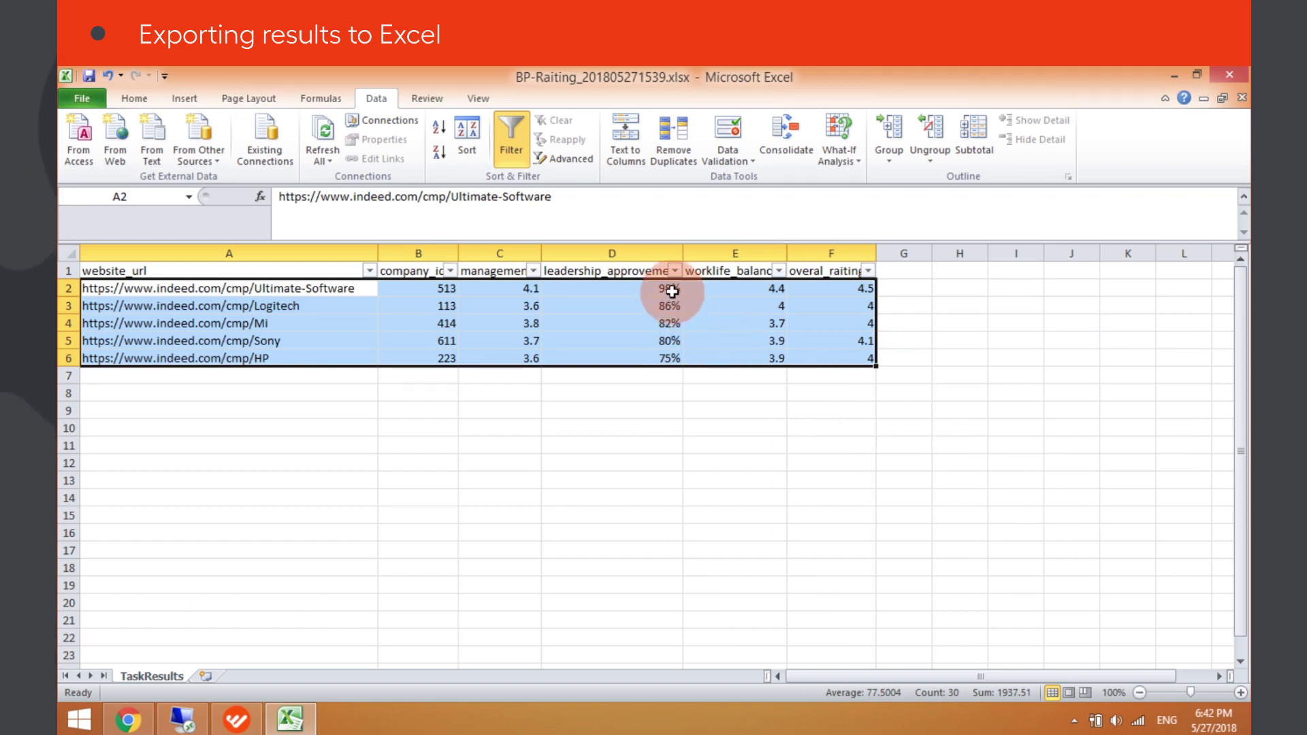
{"action": "left_click_drag", "start_coordinate": [672, 291], "coordinate": [673, 347]}
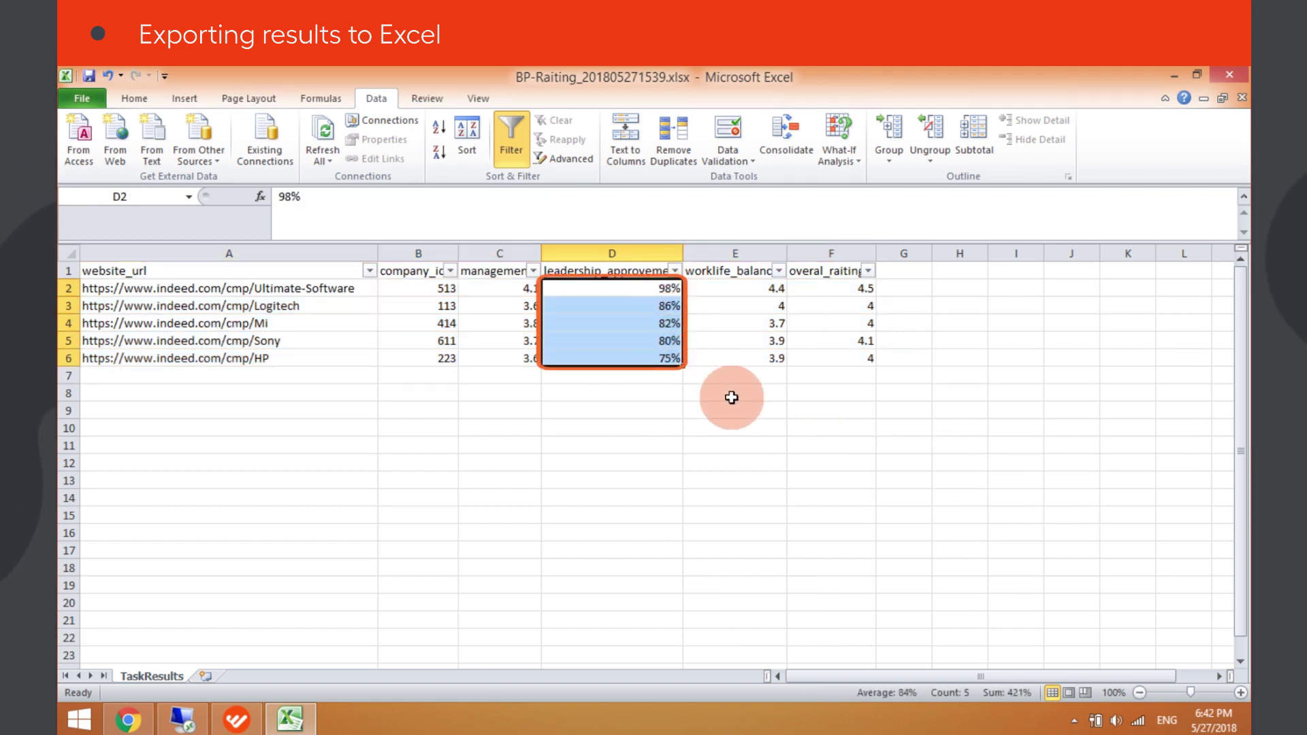